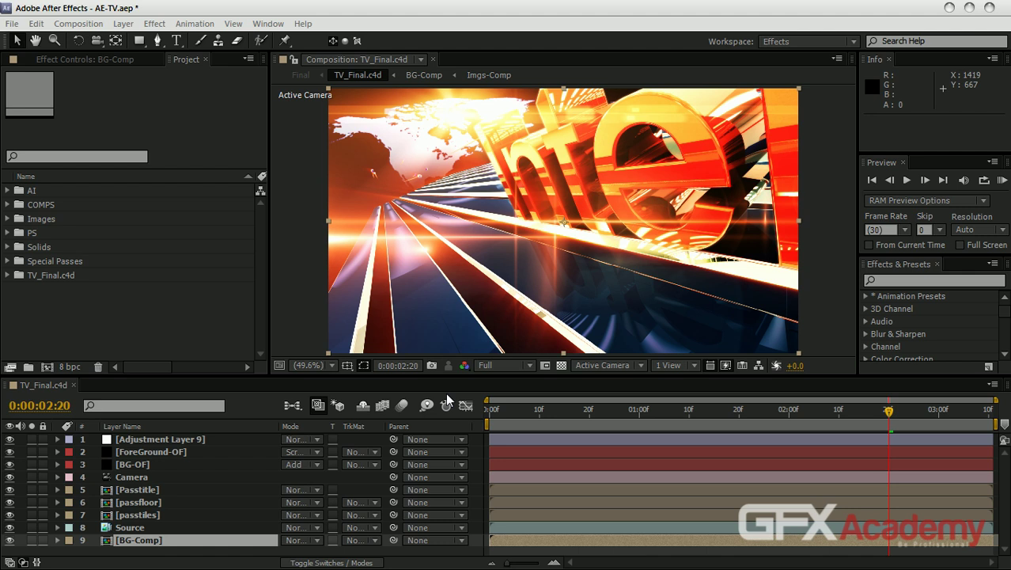
Enlarge the timeline area slightly by raising its boundary with the project and composition panels.
{"action": "left_click", "coordinate": [244, 319]}
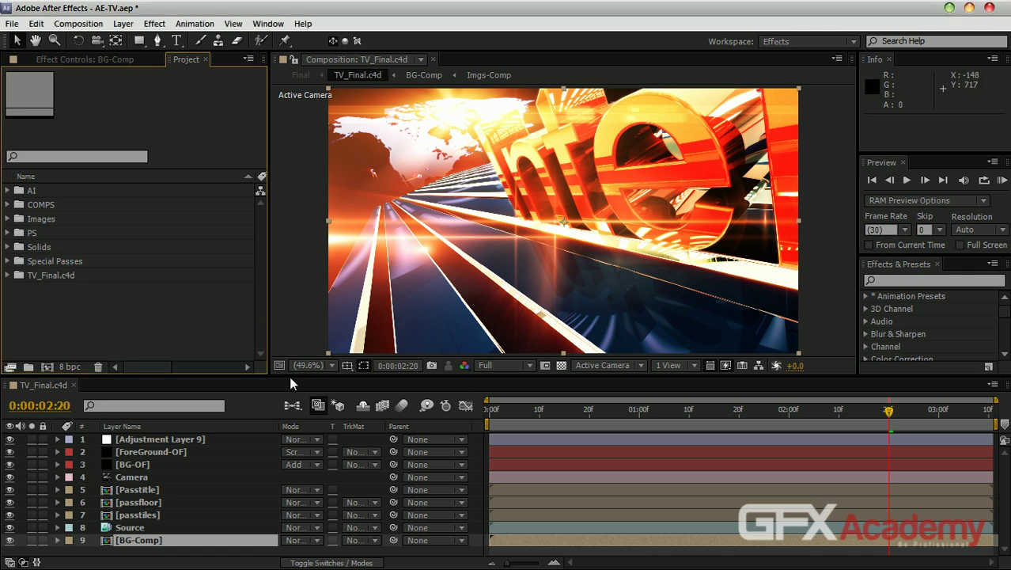
{"action": "left_click_drag", "start_coordinate": [289, 377], "coordinate": [289, 360]}
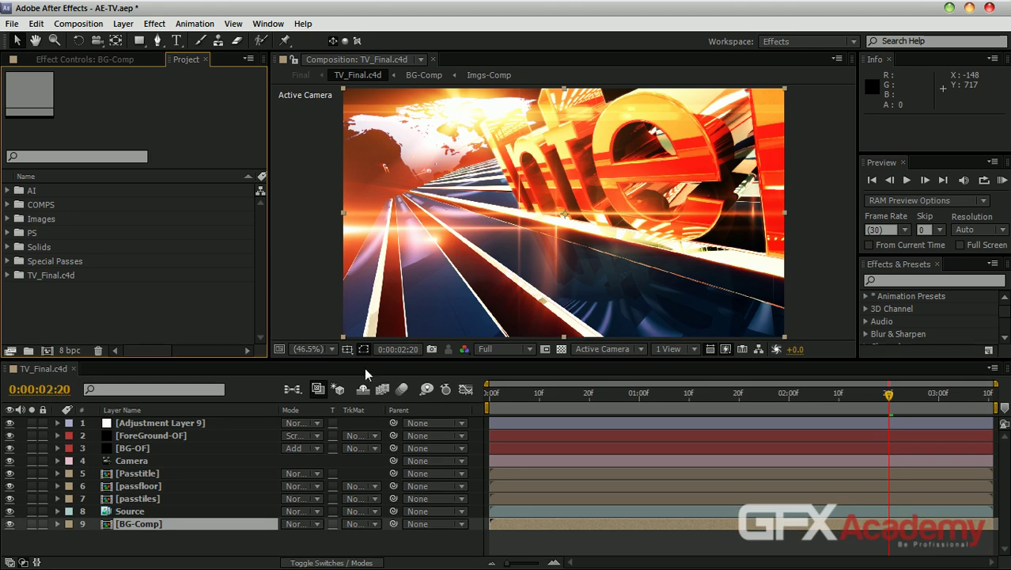
{"action": "left_click", "coordinate": [45, 348]}
{"action": "key", "text": "Escape"}
Preview main_[0000-0100].png and pass__cubes[0000-0100].png from the Special Passes folder, scrubbing through each sequence.
{"action": "left_click", "coordinate": [8, 262]}
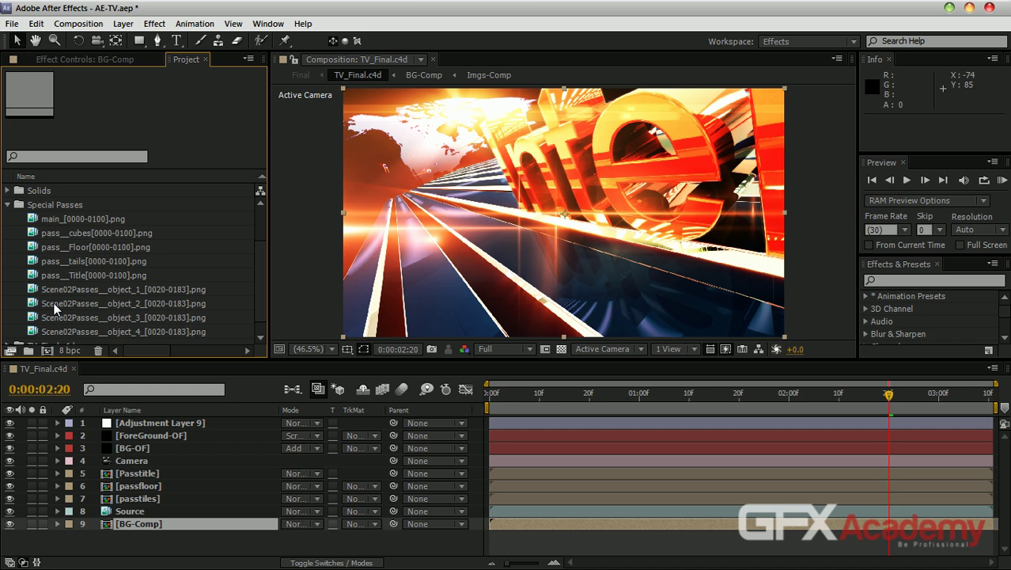
{"action": "double_click", "coordinate": [84, 223]}
{"action": "left_click_drag", "start_coordinate": [289, 322], "coordinate": [631, 316]}
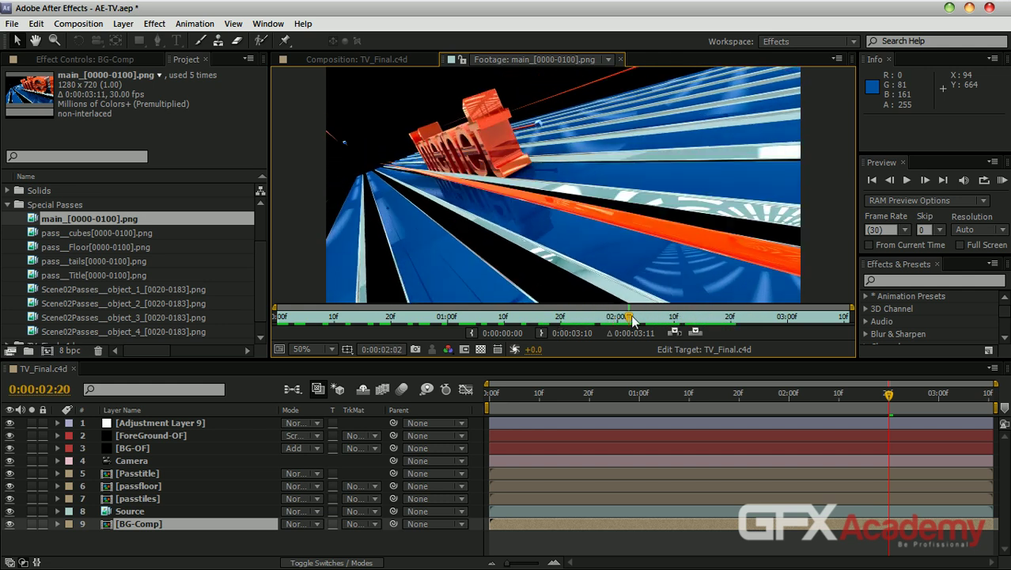
{"action": "double_click", "coordinate": [83, 233]}
{"action": "left_click_drag", "start_coordinate": [277, 320], "coordinate": [475, 321]}
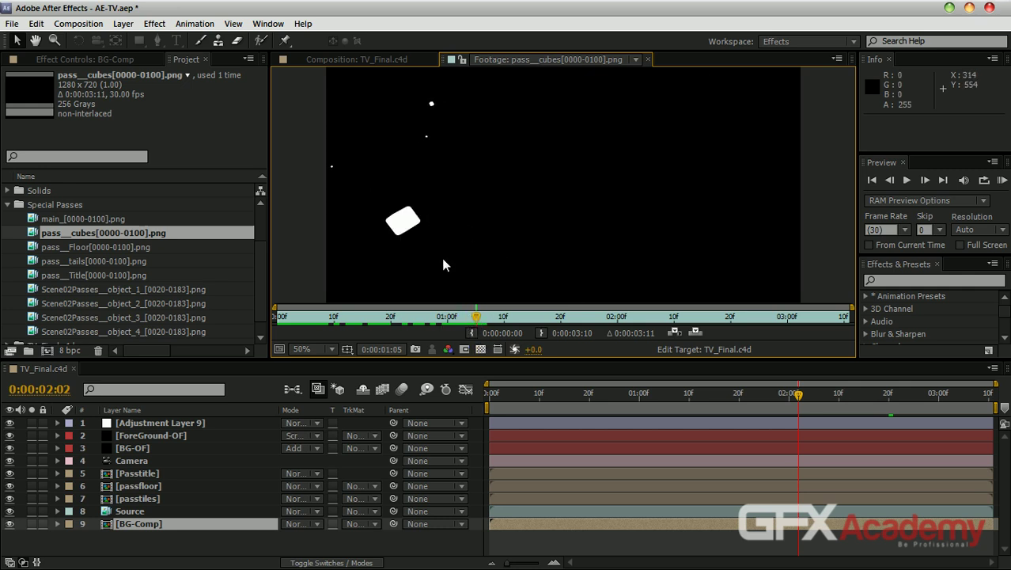
Preview the pass__Floor[0000-0100].png and pass__tails[0000-0100].png sequences by scrubbing through their frames.
{"action": "double_click", "coordinate": [95, 246]}
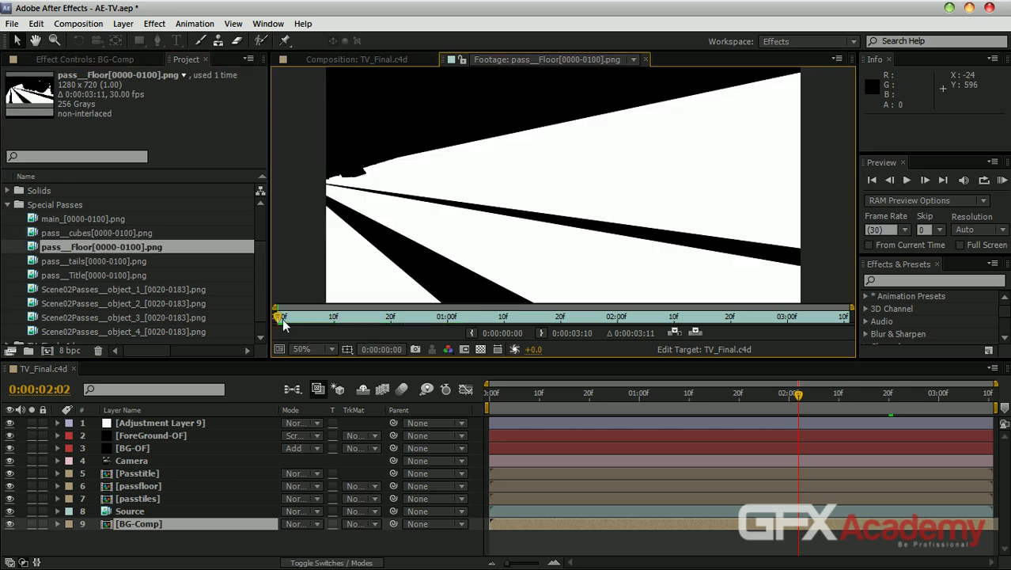
{"action": "left_click_drag", "start_coordinate": [288, 322], "coordinate": [585, 323]}
{"action": "double_click", "coordinate": [110, 262]}
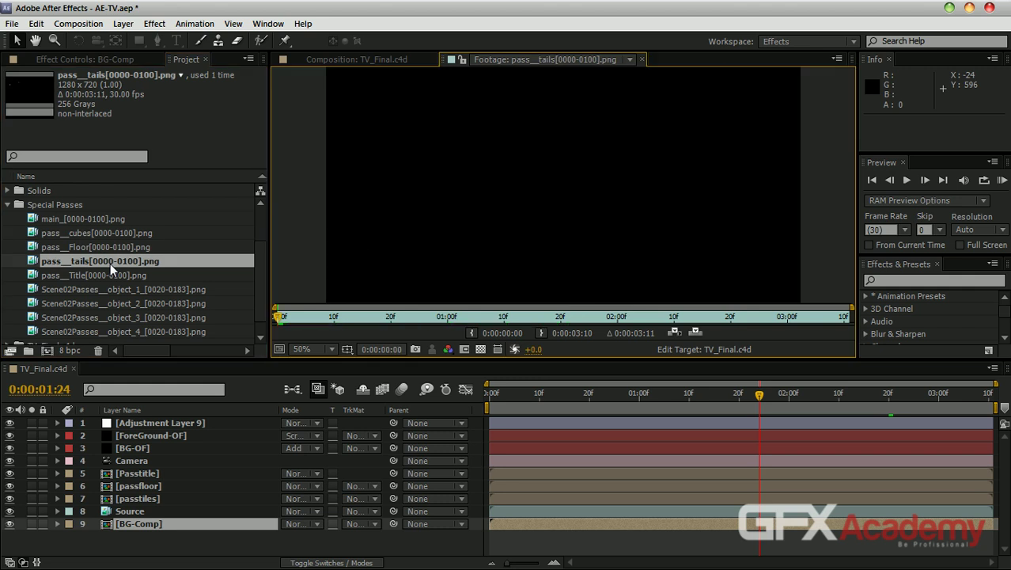
{"action": "left_click_drag", "start_coordinate": [276, 324], "coordinate": [482, 324]}
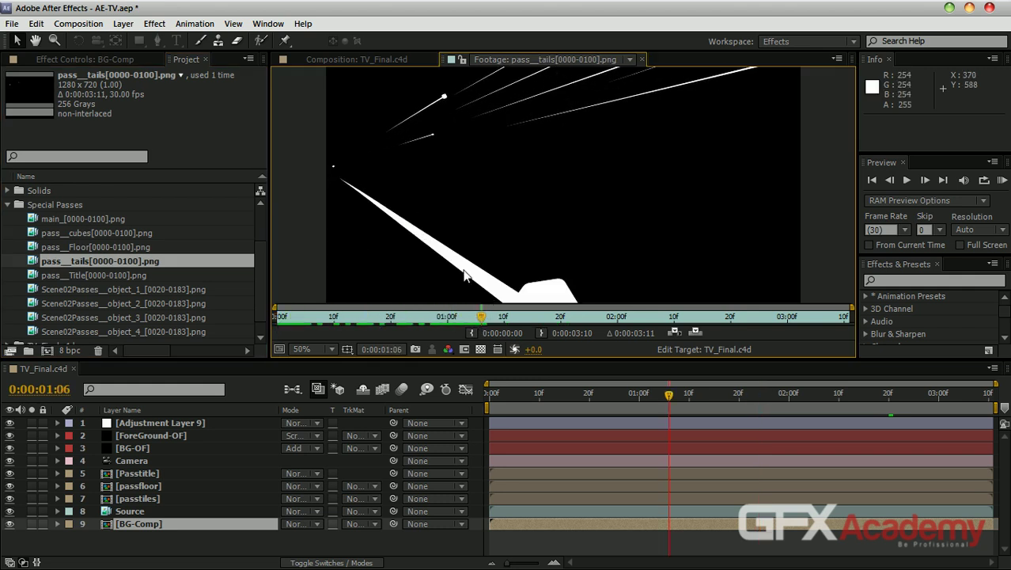
Preview pass__Title[0000-0100].png, scrubbing to frame 0:00:02:10 to examine the title matte.
{"action": "double_click", "coordinate": [119, 275]}
{"action": "left_click_drag", "start_coordinate": [294, 318], "coordinate": [572, 316]}
{"action": "scroll", "coordinate": [509, 166], "scroll_direction": "down", "scroll_amount": 1}
{"action": "left_click_drag", "start_coordinate": [493, 138], "coordinate": [528, 169]}
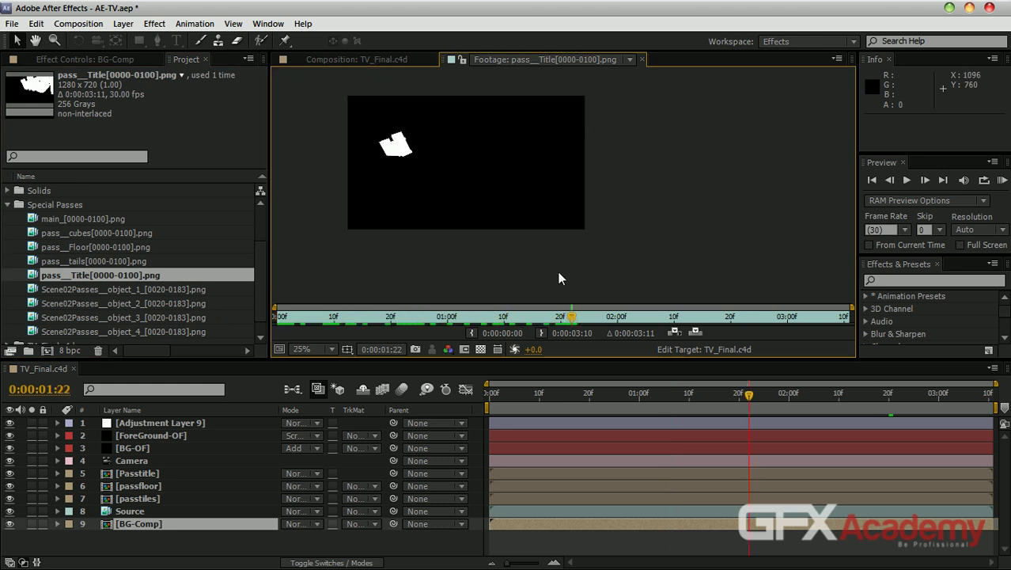
{"action": "left_click_drag", "start_coordinate": [571, 316], "coordinate": [674, 318]}
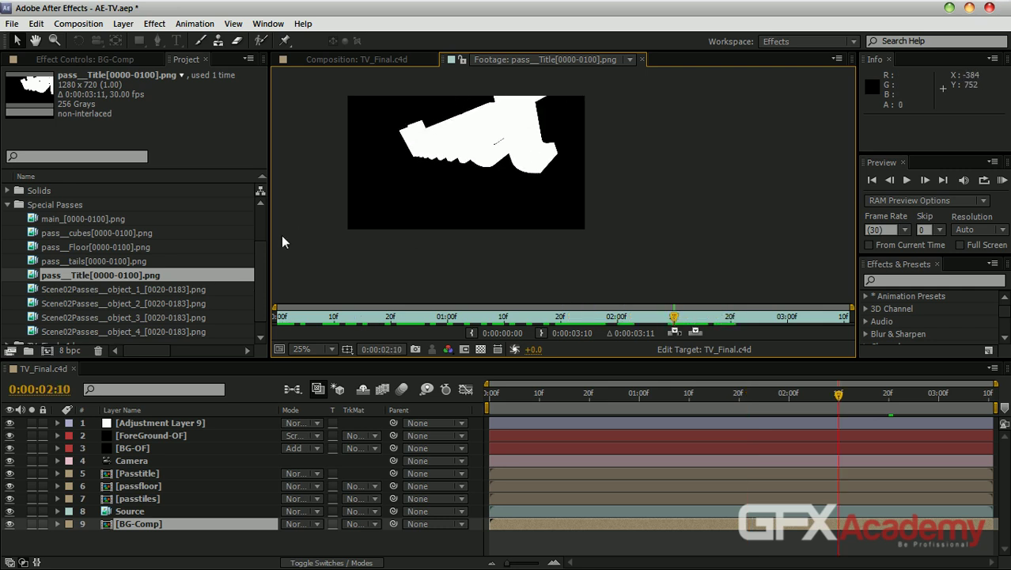
Preview Scene02Passes__object_1_[0020-0183].png, scrubbing to 0:00:04:02 to examine the matte of the whole scene.
{"action": "scroll", "coordinate": [261, 269], "scroll_direction": "down", "scroll_amount": 1}
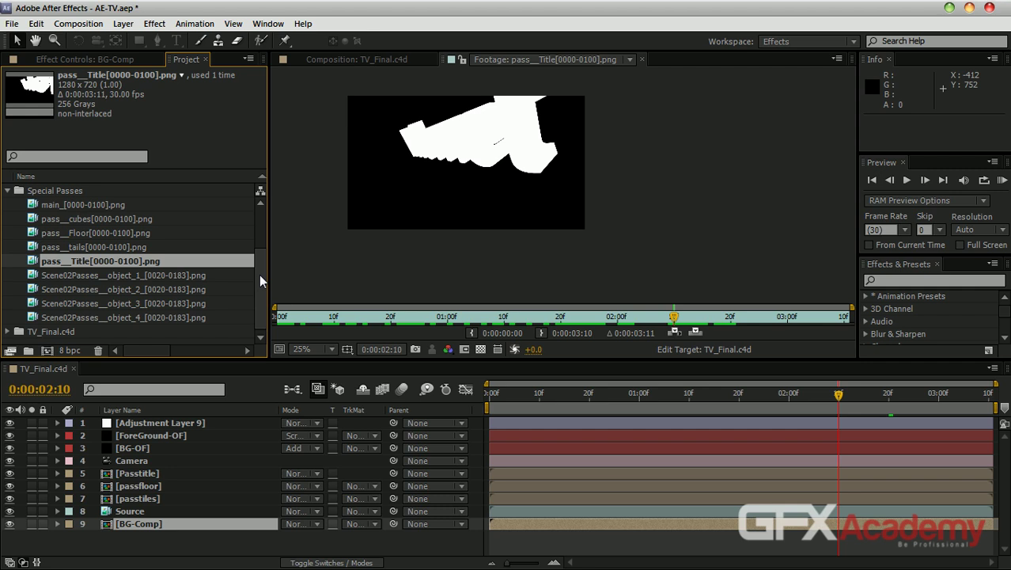
{"action": "double_click", "coordinate": [163, 276]}
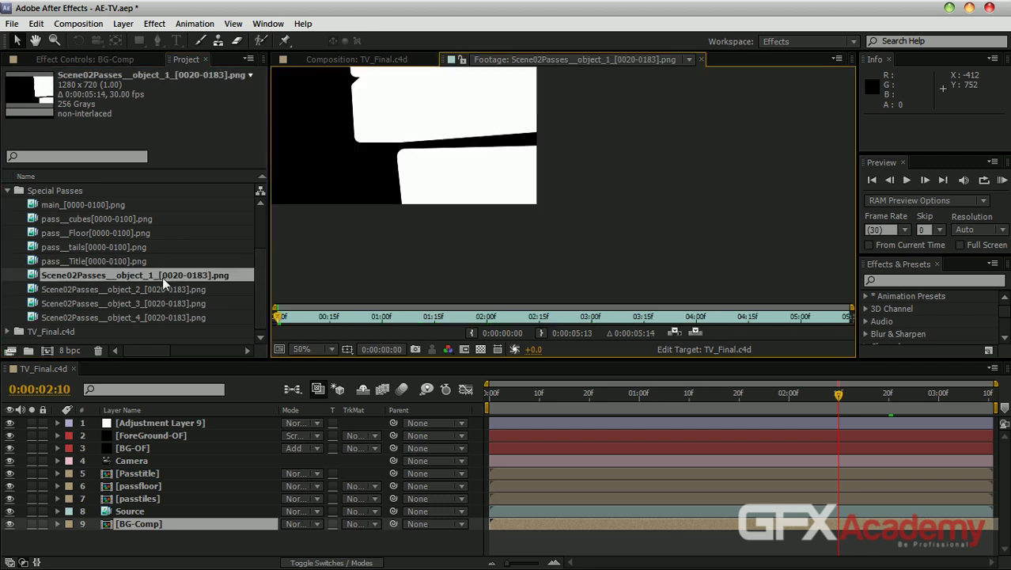
{"action": "scroll", "coordinate": [463, 170], "scroll_direction": "down", "scroll_amount": 1}
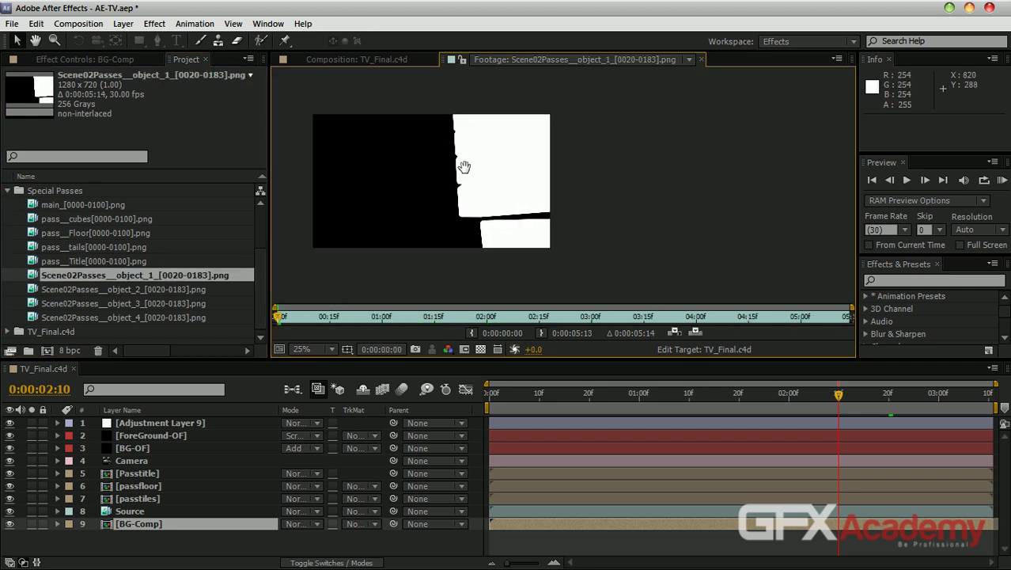
{"action": "left_click_drag", "start_coordinate": [284, 317], "coordinate": [588, 318]}
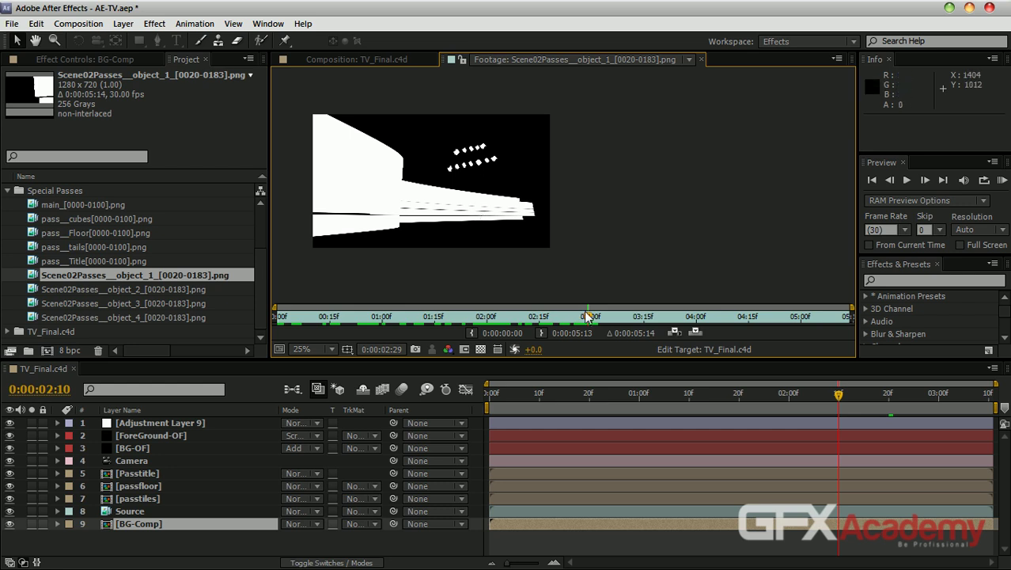
{"action": "left_click_drag", "start_coordinate": [588, 318], "coordinate": [701, 320]}
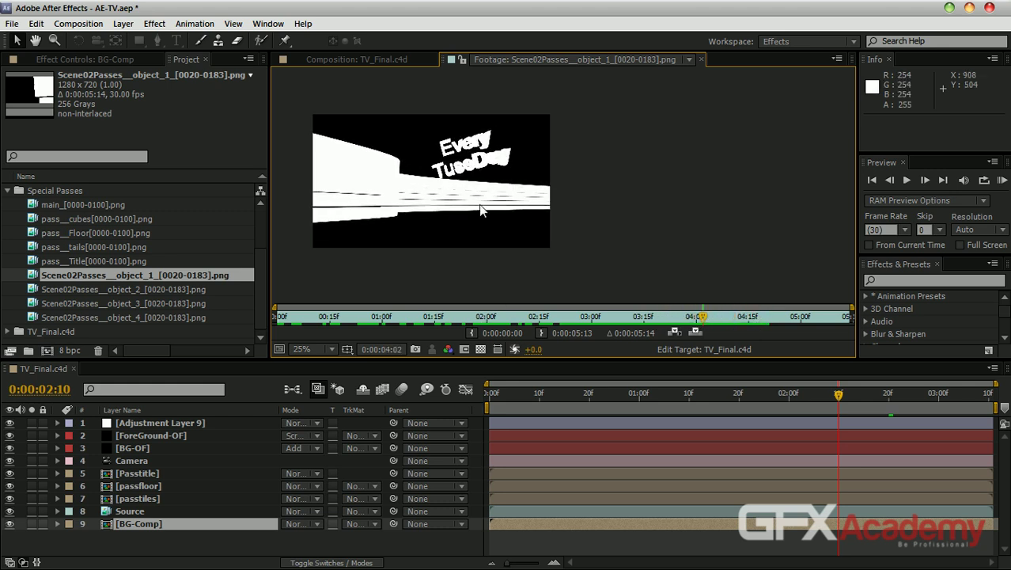
{"action": "scroll", "coordinate": [481, 209], "scroll_direction": "up", "scroll_amount": 4}
{"action": "scroll", "coordinate": [606, 188], "scroll_direction": "down", "scroll_amount": 2}
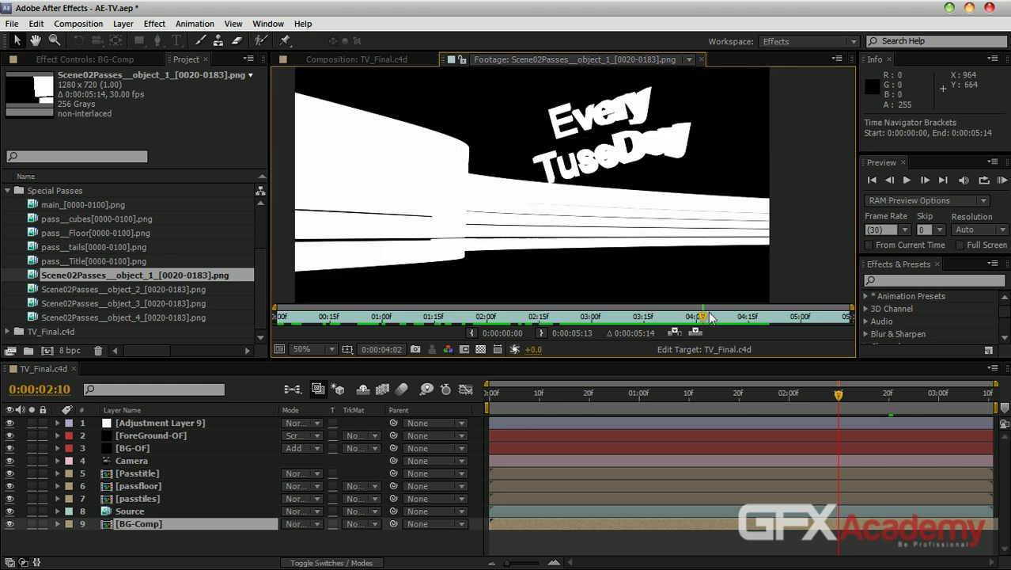
Preview the Scene02Passes object_2 and object_3 sequences by scrubbing through their frames.
{"action": "double_click", "coordinate": [172, 290]}
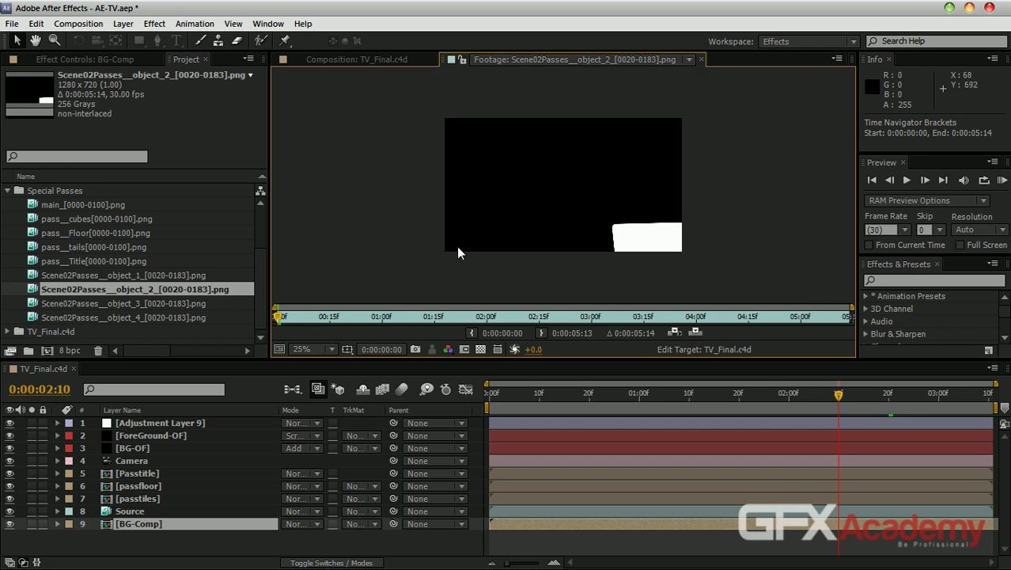
{"action": "left_click_drag", "start_coordinate": [281, 316], "coordinate": [602, 316]}
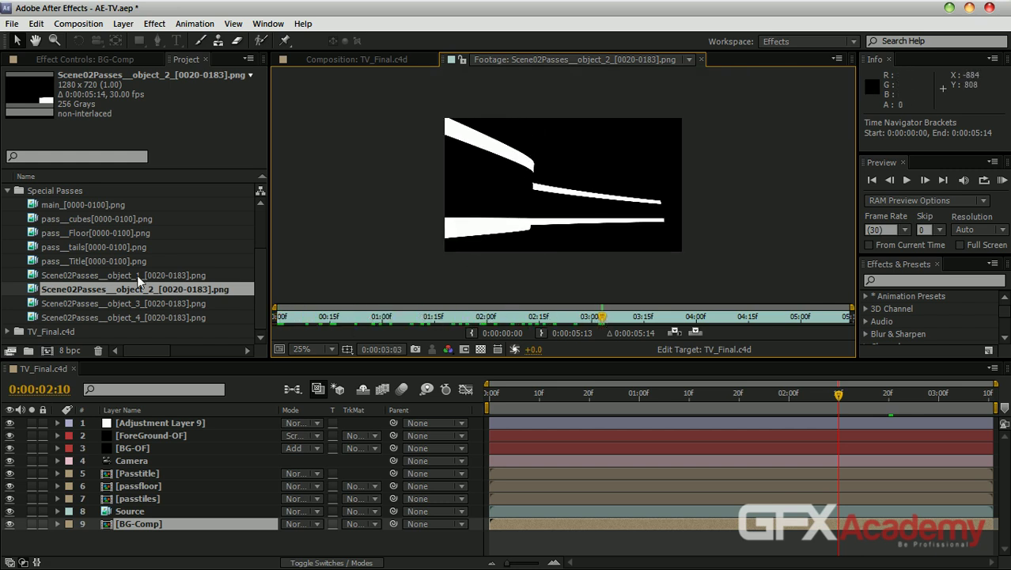
{"action": "double_click", "coordinate": [65, 304]}
{"action": "left_click_drag", "start_coordinate": [282, 321], "coordinate": [720, 318]}
{"action": "scroll", "coordinate": [478, 197], "scroll_direction": "down", "scroll_amount": 2}
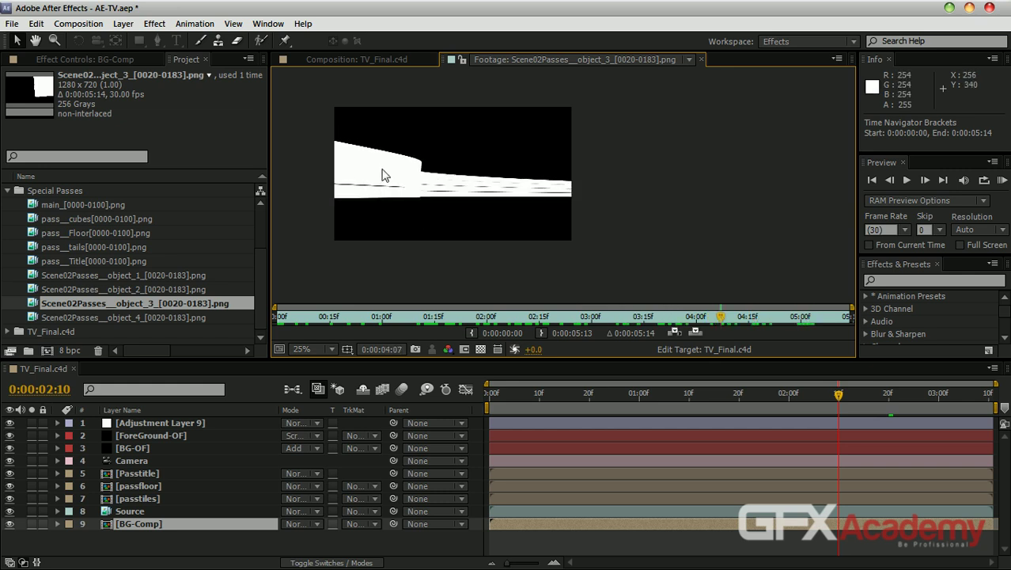
Scrub through the Scene02Passes__object_4_[0020-0183].png text matte and collapse the Special Passes folder.
{"action": "double_click", "coordinate": [172, 318]}
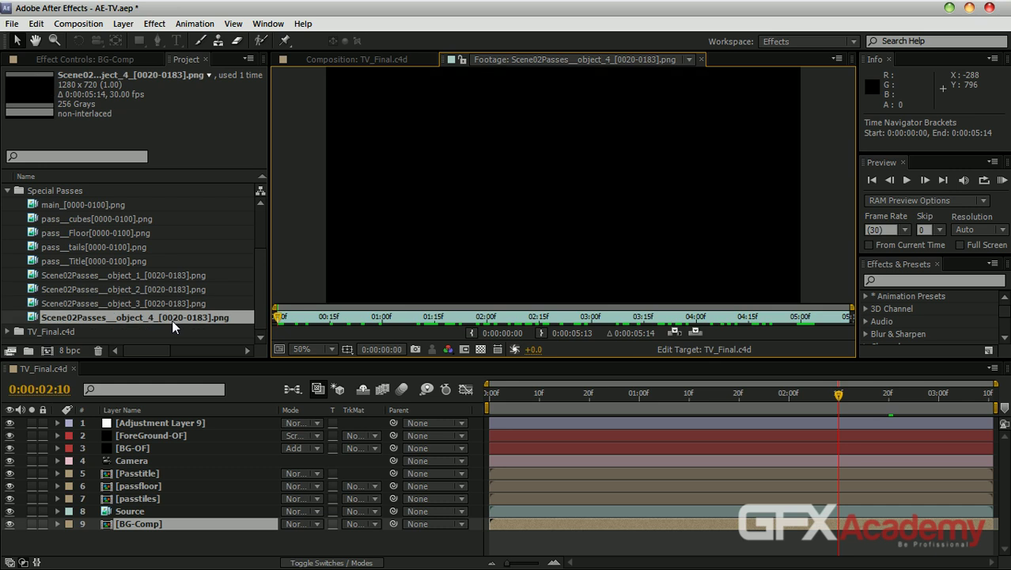
{"action": "left_click_drag", "start_coordinate": [278, 323], "coordinate": [716, 321]}
{"action": "key", "text": "comma"}
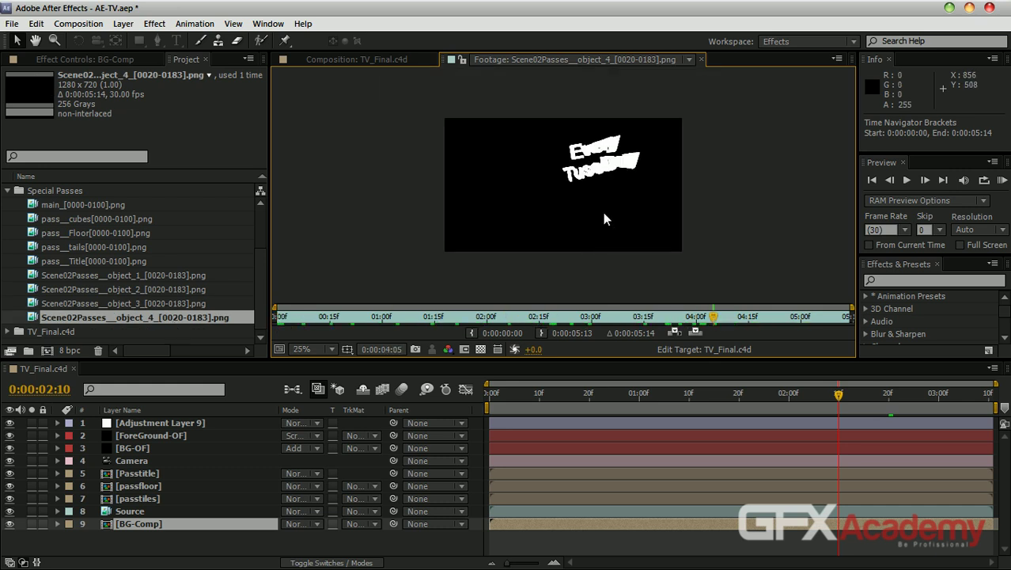
{"action": "key", "text": "period"}
{"action": "left_click_drag", "start_coordinate": [698, 319], "coordinate": [314, 315]}
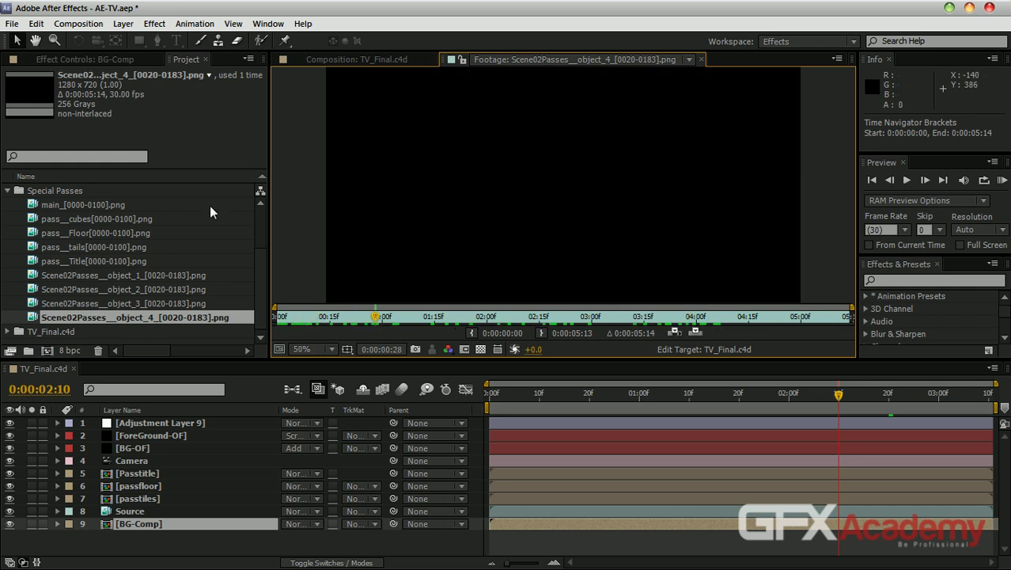
{"action": "left_click", "coordinate": [7, 191]}
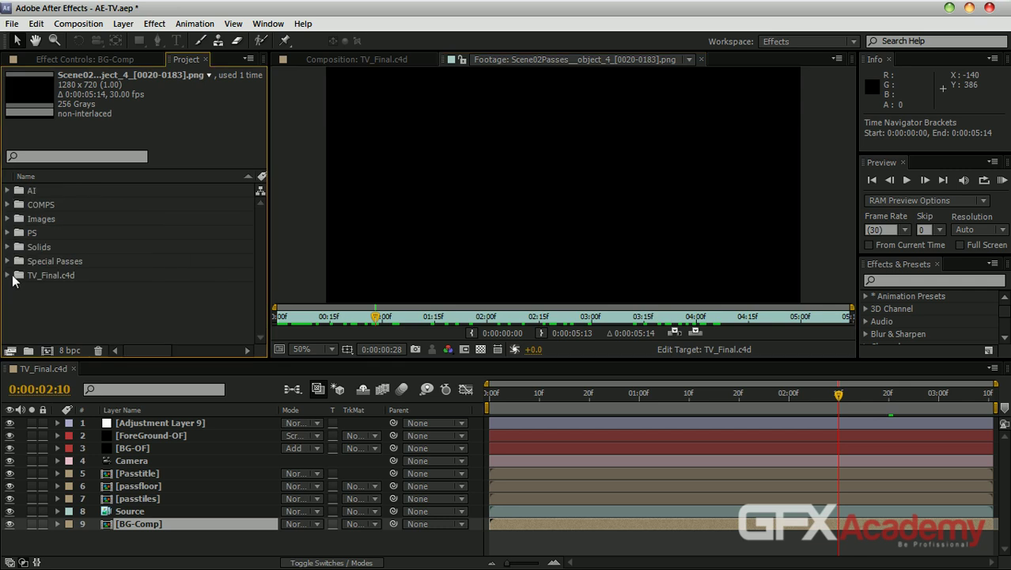
Preview pass__refl[0000-0100].png and Scene02_[0020-0183].png from the TV_Final.c4d folder, and collapse the folder.
{"action": "left_click", "coordinate": [8, 275]}
{"action": "double_click", "coordinate": [73, 289]}
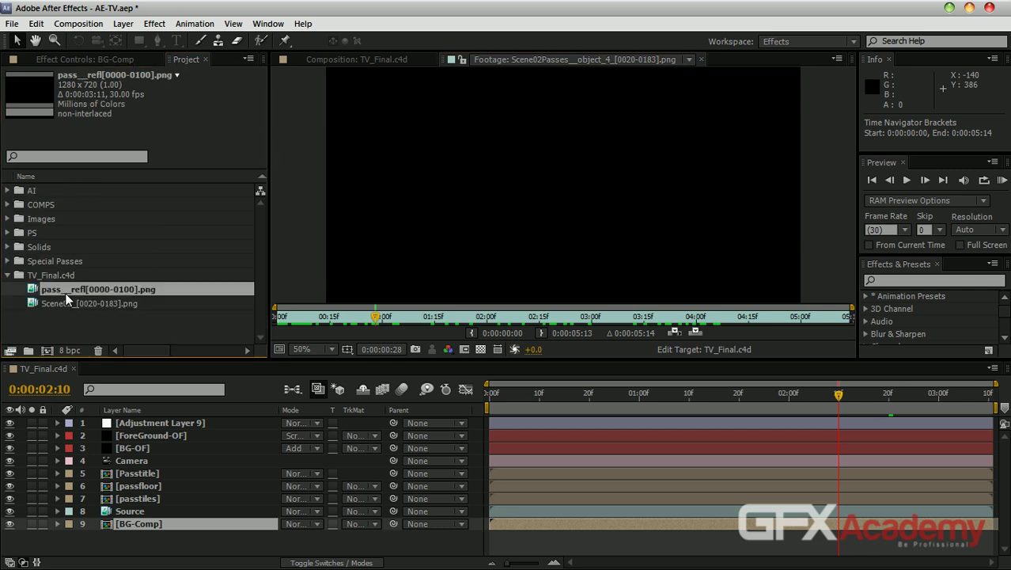
{"action": "left_click_drag", "start_coordinate": [277, 319], "coordinate": [378, 324]}
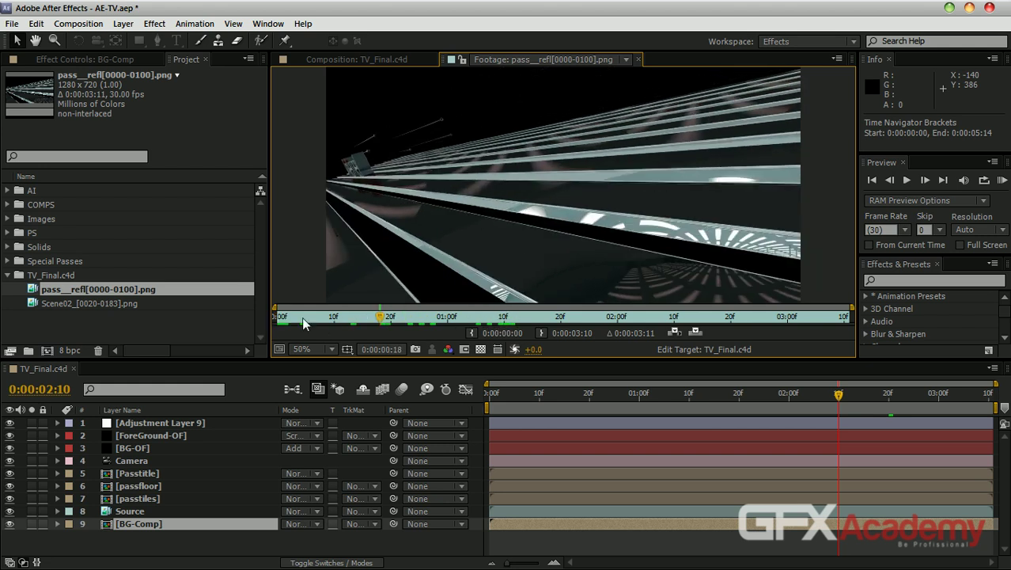
{"action": "double_click", "coordinate": [112, 303]}
{"action": "left_click", "coordinate": [276, 325]}
{"action": "left_click_drag", "start_coordinate": [361, 318], "coordinate": [682, 318]}
{"action": "left_click", "coordinate": [28, 310]}
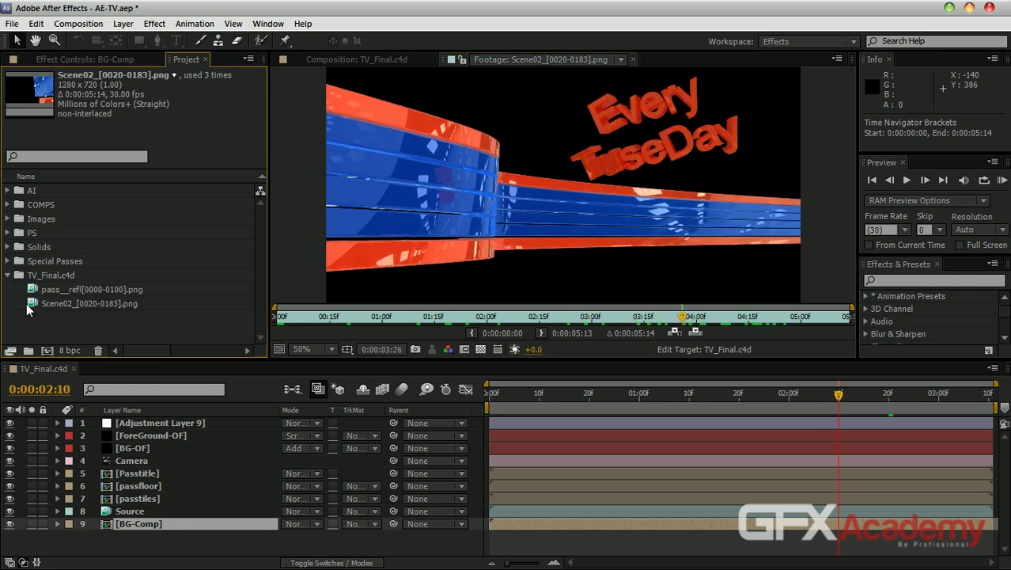
{"action": "left_click", "coordinate": [8, 276]}
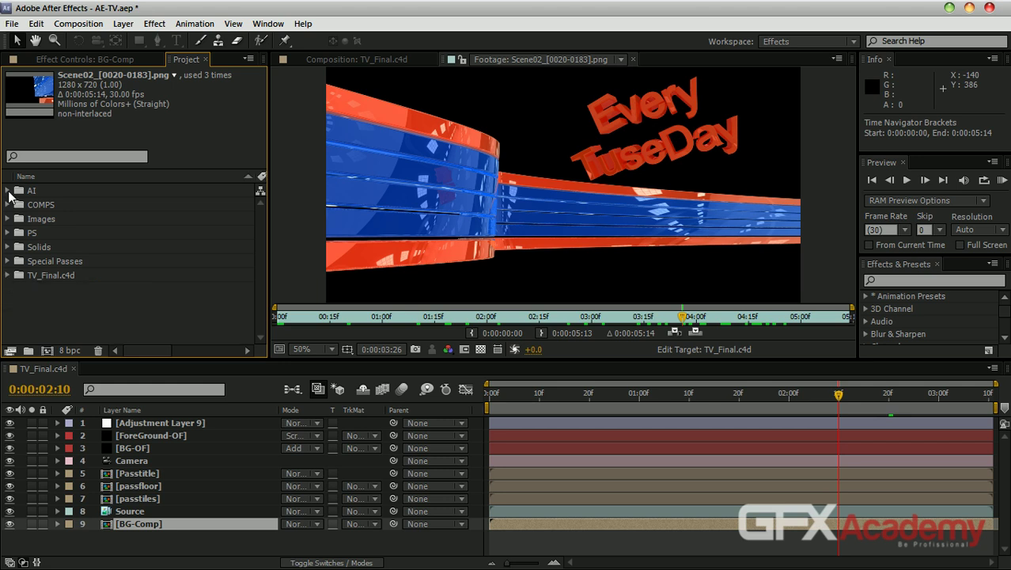
View the Untitled-1.ai world map from the AI folder and collapse the folder.
{"action": "left_click", "coordinate": [7, 191]}
{"action": "double_click", "coordinate": [56, 205]}
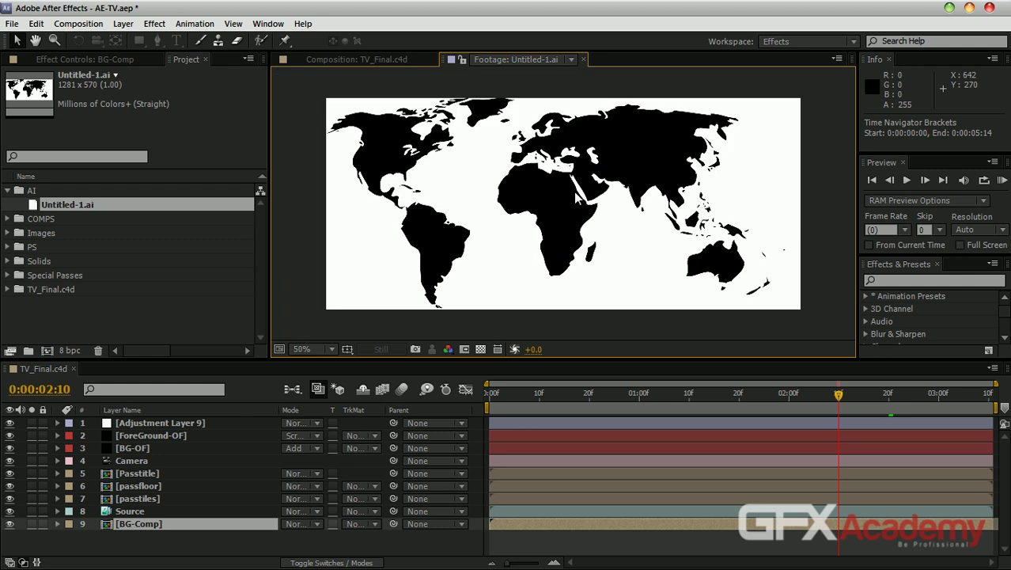
{"action": "left_click", "coordinate": [8, 191]}
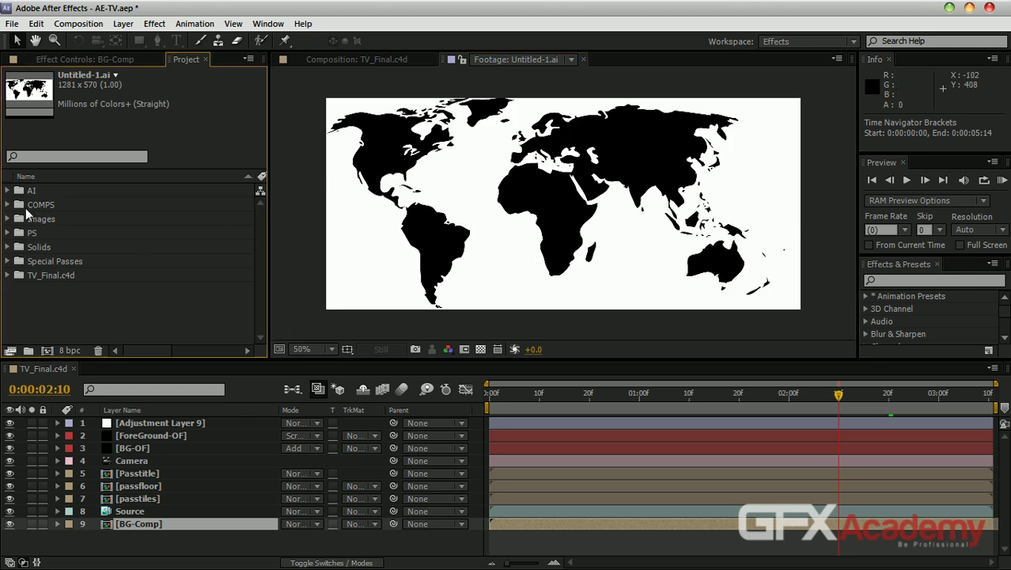
Look through the thumbnails of the files in the Images folder, from Background.tga to Untitled-1.png, and collapse the folder.
{"action": "left_click", "coordinate": [44, 219]}
{"action": "left_click", "coordinate": [8, 219]}
{"action": "left_click", "coordinate": [71, 205]}
{"action": "left_click", "coordinate": [84, 219]}
{"action": "left_click", "coordinate": [85, 232]}
{"action": "left_click", "coordinate": [89, 246]}
{"action": "left_click", "coordinate": [90, 260]}
{"action": "left_click", "coordinate": [94, 290]}
{"action": "left_click", "coordinate": [95, 303]}
{"action": "left_click", "coordinate": [95, 317]}
{"action": "left_click", "coordinate": [87, 331]}
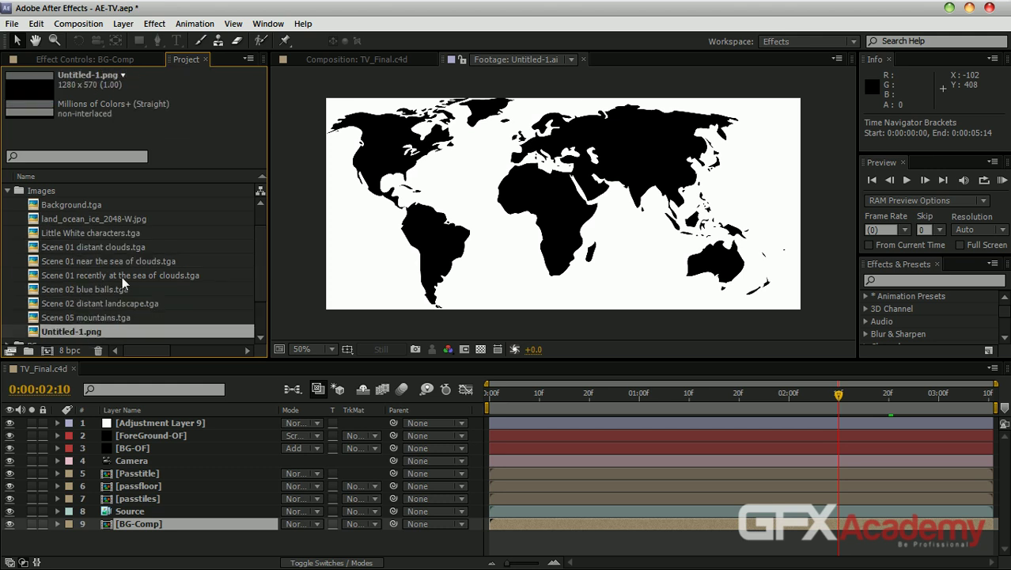
{"action": "scroll", "coordinate": [123, 275], "scroll_direction": "up", "scroll_amount": 2}
{"action": "left_click", "coordinate": [7, 218]}
View Woldmap_by_krumbi.psd from the PS folder over the transparency grid and collapse the folder.
{"action": "left_click", "coordinate": [33, 233]}
{"action": "left_click", "coordinate": [8, 233]}
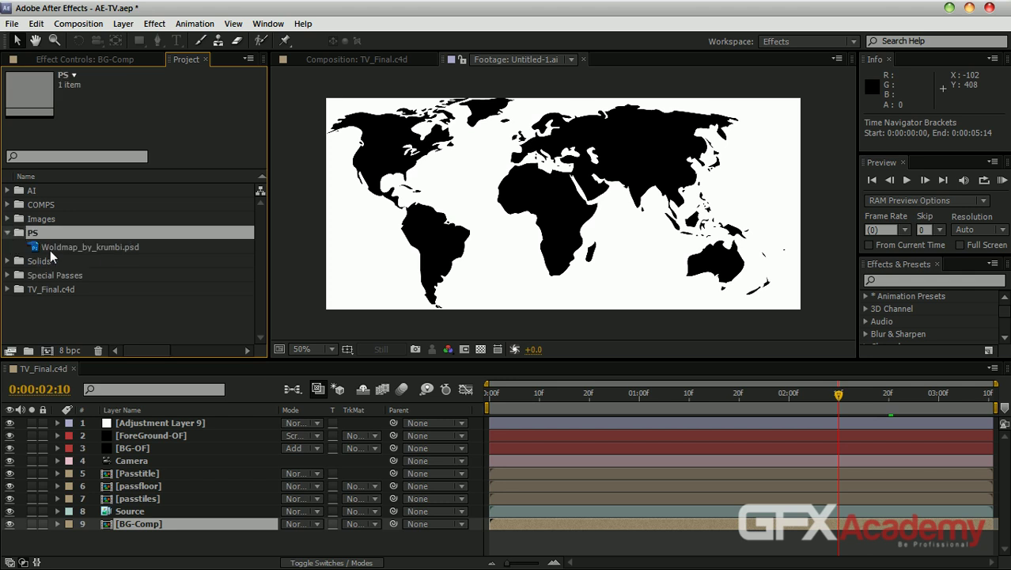
{"action": "double_click", "coordinate": [51, 248]}
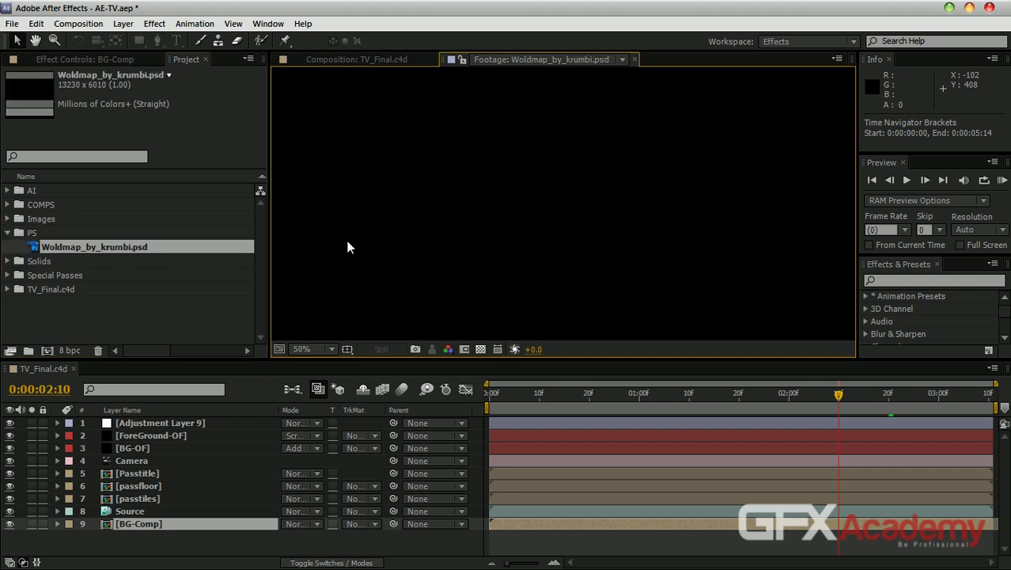
{"action": "scroll", "coordinate": [487, 293], "scroll_direction": "up", "scroll_amount": 2}
{"action": "scroll", "coordinate": [441, 194], "scroll_direction": "down", "scroll_amount": 3}
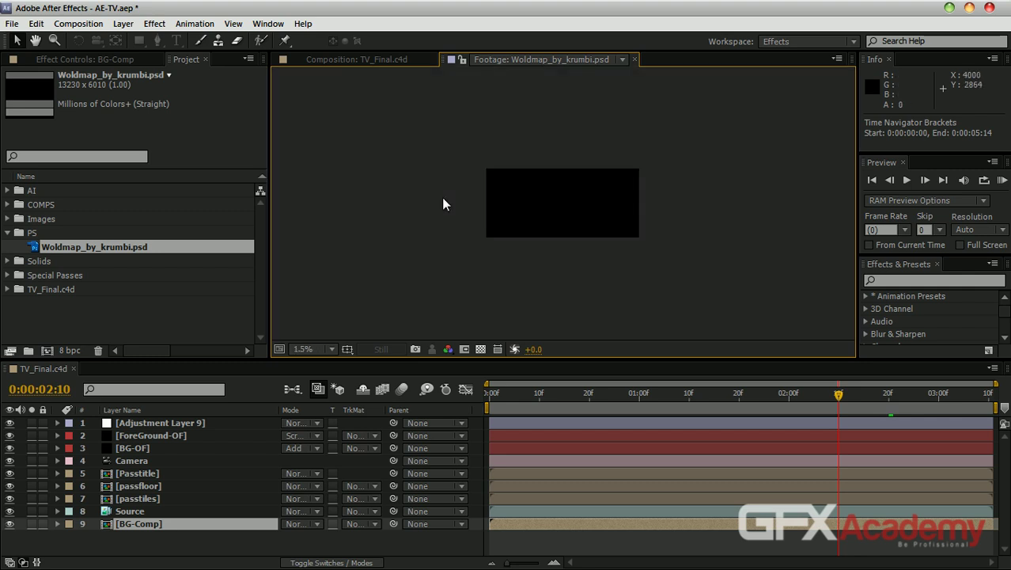
{"action": "scroll", "coordinate": [563, 199], "scroll_direction": "up", "scroll_amount": 1}
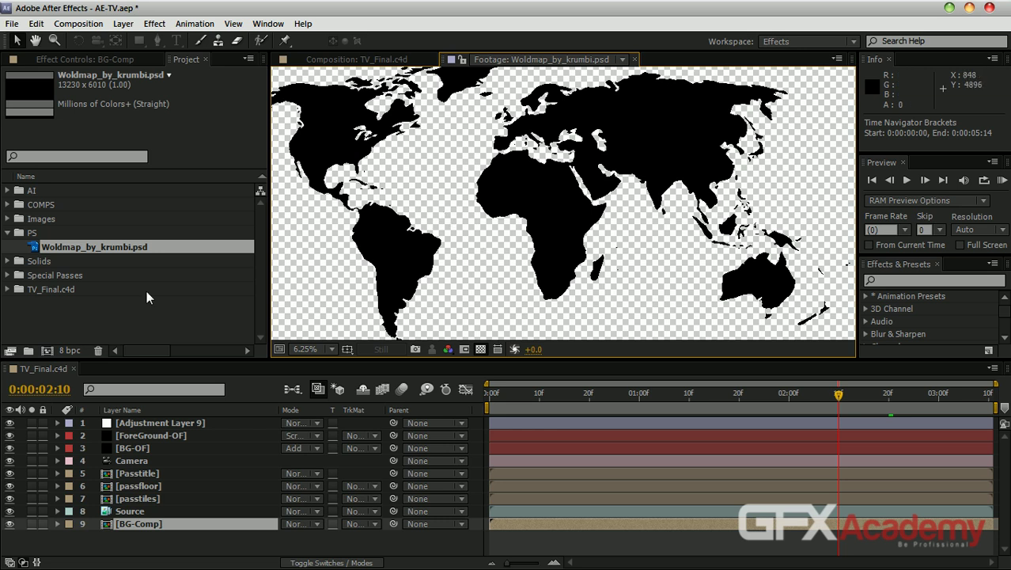
{"action": "left_click", "coordinate": [8, 232]}
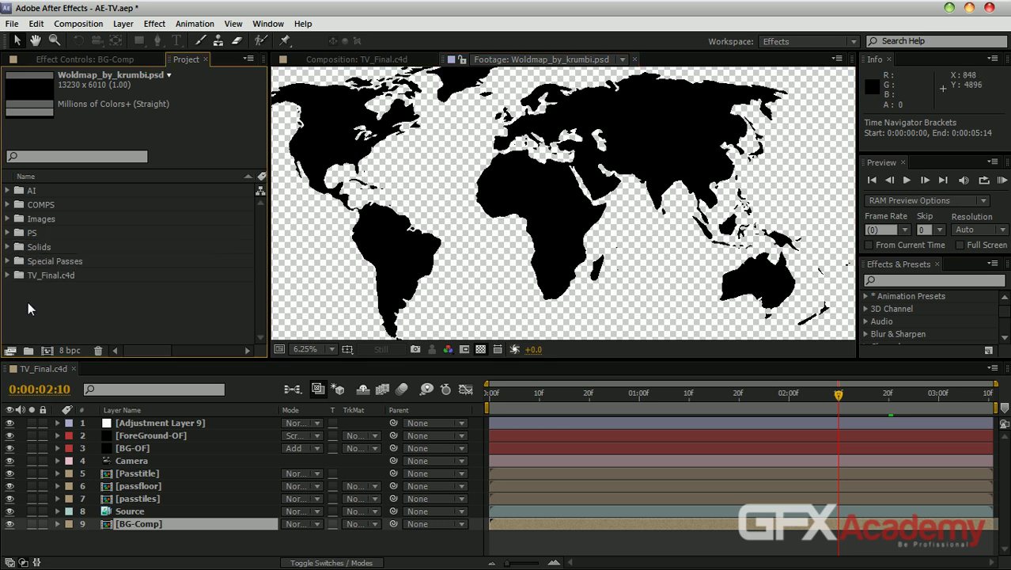
Enlarge the timeline area, switch all TV_Final.c4d layers off and back on, and solo the BG-Comp layer.
{"action": "left_click", "coordinate": [24, 294]}
{"action": "left_click_drag", "start_coordinate": [181, 358], "coordinate": [181, 342]}
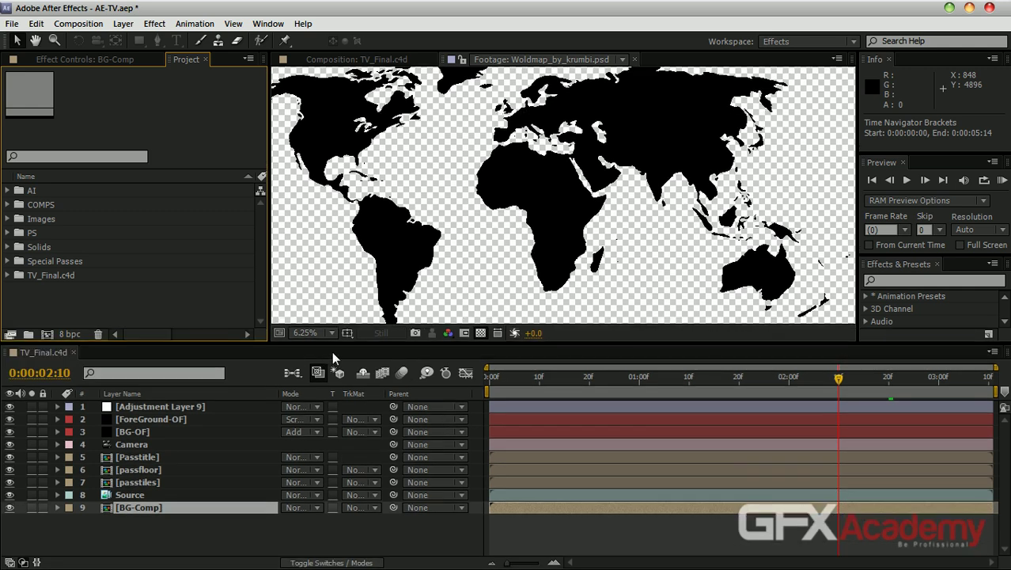
{"action": "left_click_drag", "start_coordinate": [9, 507], "coordinate": [10, 406]}
{"action": "left_click_drag", "start_coordinate": [10, 510], "coordinate": [10, 406]}
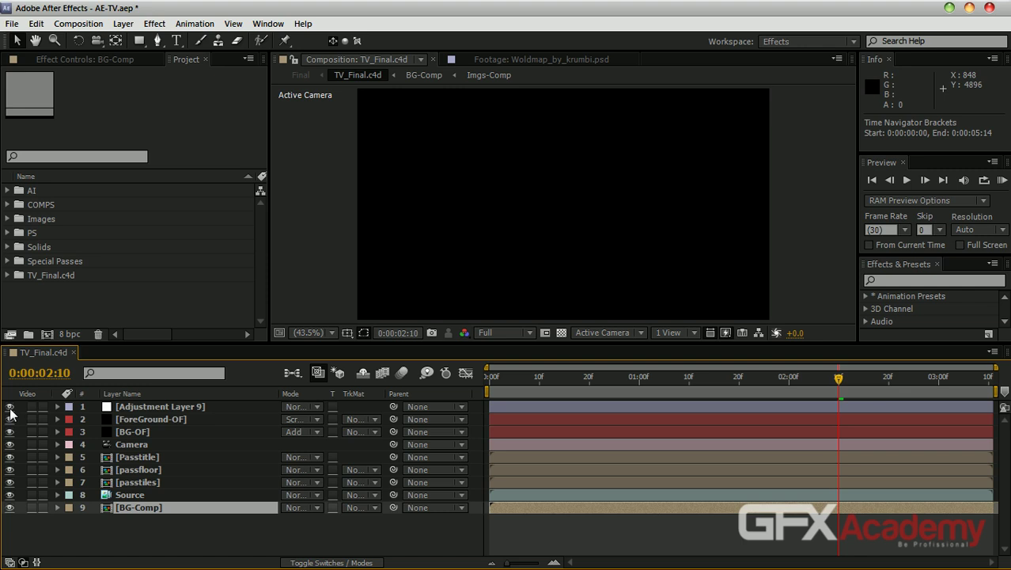
{"action": "left_click", "coordinate": [31, 507]}
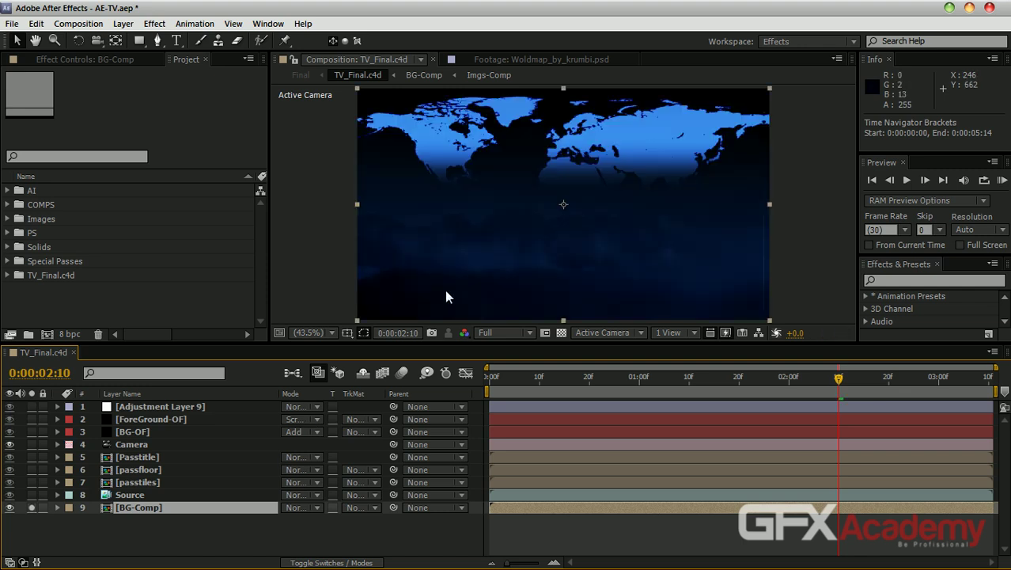
{"action": "scroll", "coordinate": [450, 277], "scroll_direction": "up", "scroll_amount": 1}
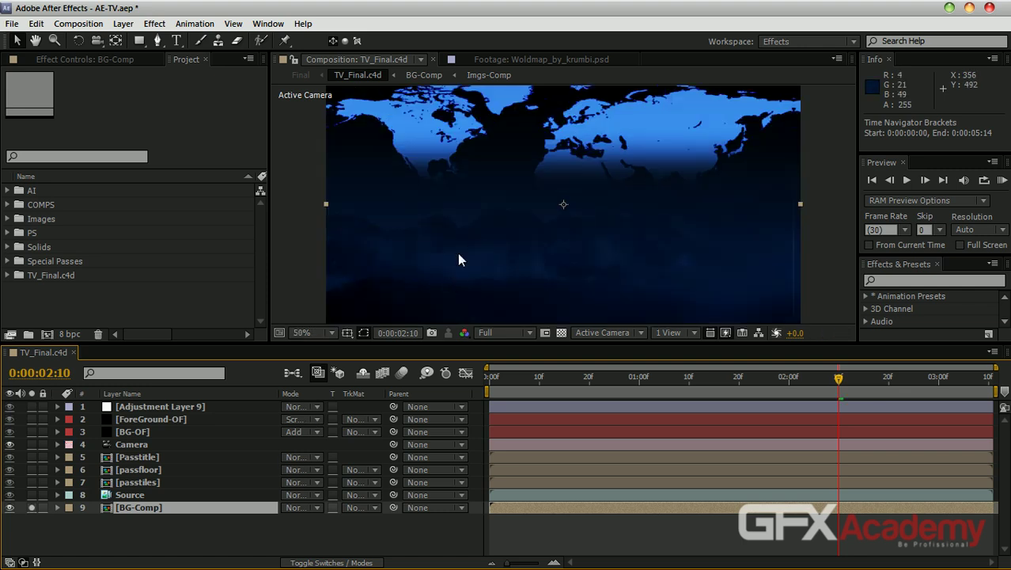
Open BG-Comp and its nested Imgs-Comp, and set the current time to 0:00:00:00.
{"action": "double_click", "coordinate": [176, 509]}
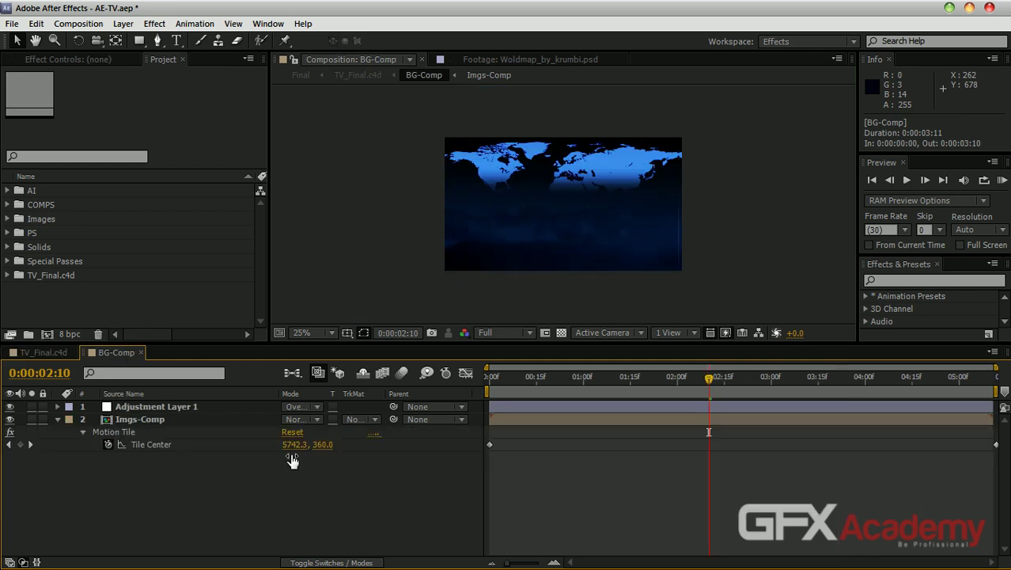
{"action": "double_click", "coordinate": [167, 419]}
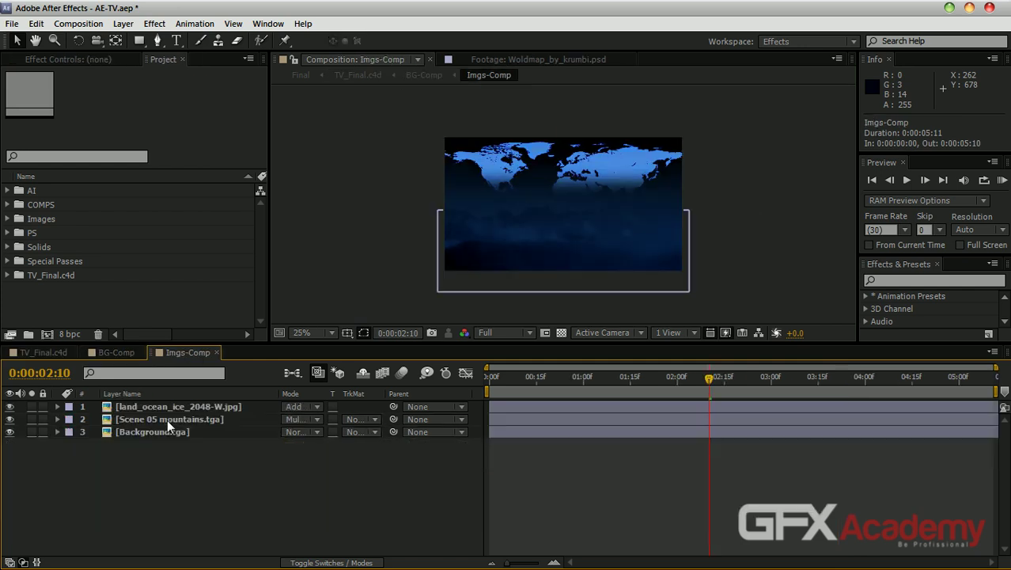
{"action": "left_click_drag", "start_coordinate": [504, 376], "coordinate": [413, 375]}
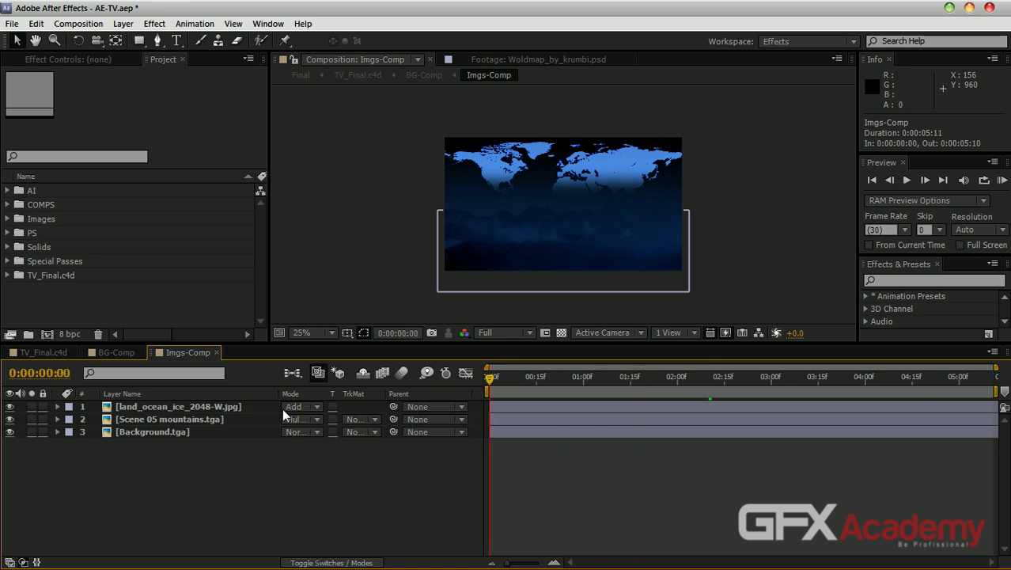
Solo the Background.tga layer in Imgs-Comp, display its effect controls and examine the gradient up close.
{"action": "left_click", "coordinate": [37, 431]}
{"action": "left_click", "coordinate": [164, 432]}
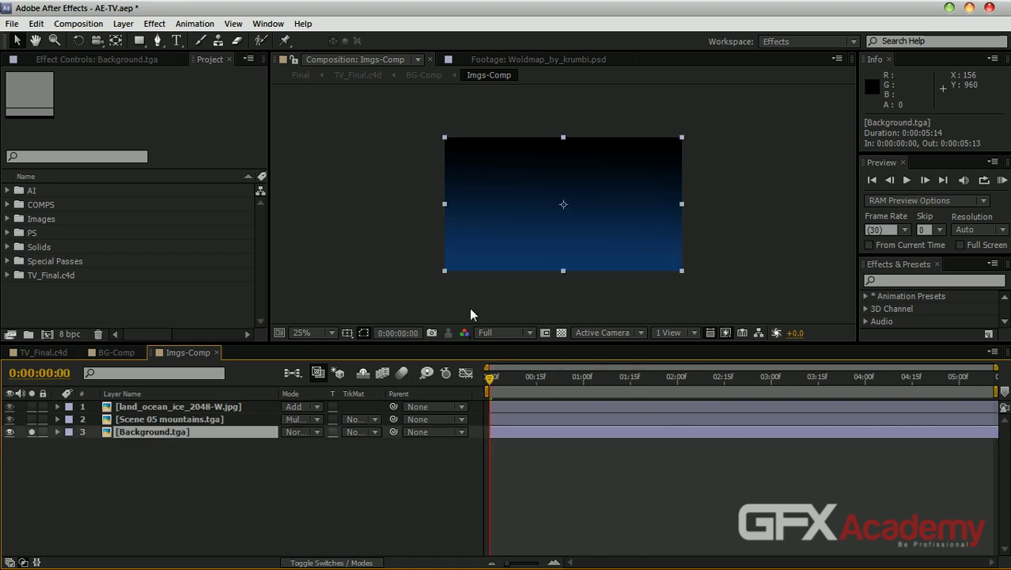
{"action": "left_click", "coordinate": [149, 62]}
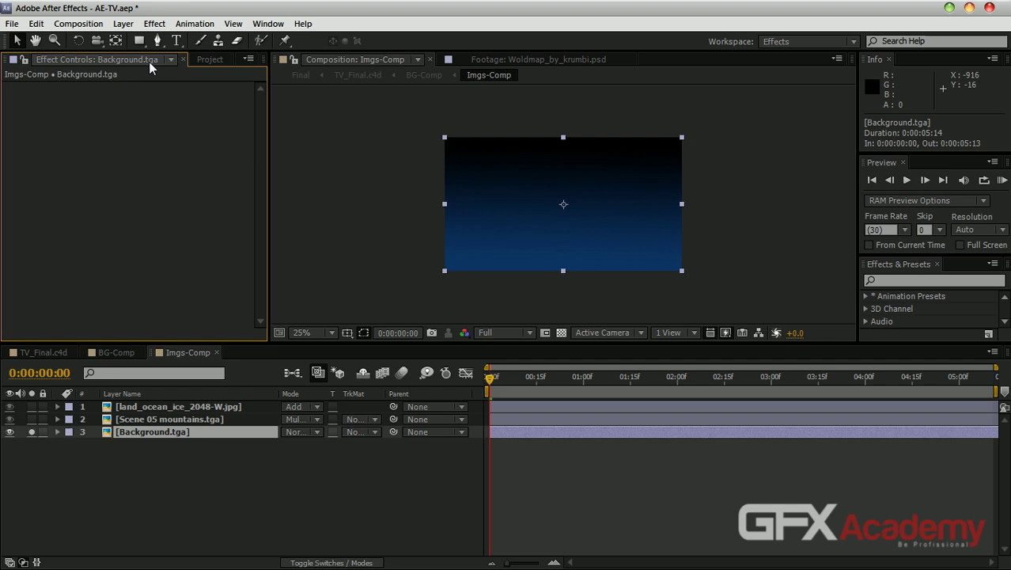
{"action": "left_click", "coordinate": [269, 24]}
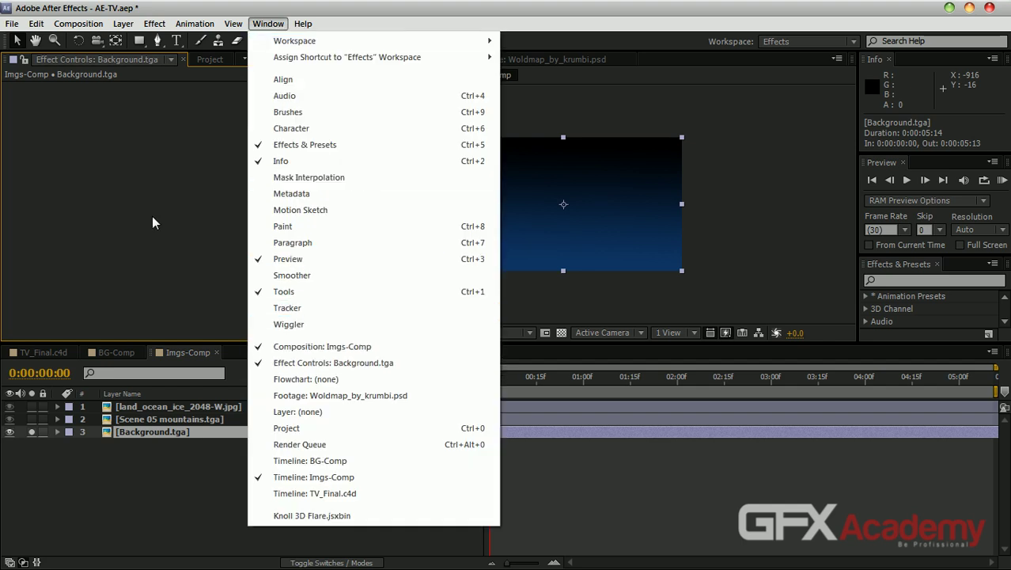
{"action": "left_click", "coordinate": [361, 366]}
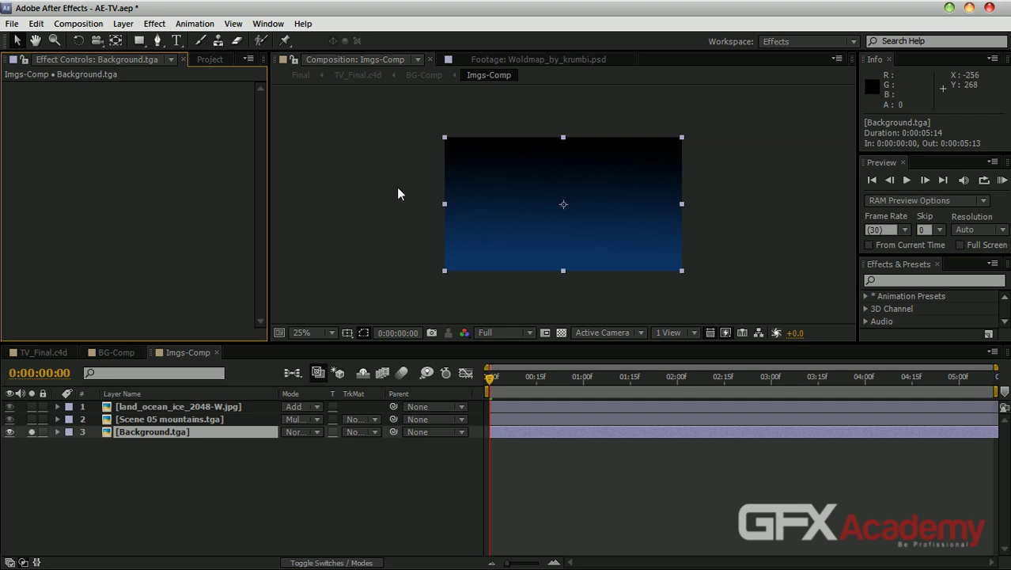
{"action": "key", "text": "period"}
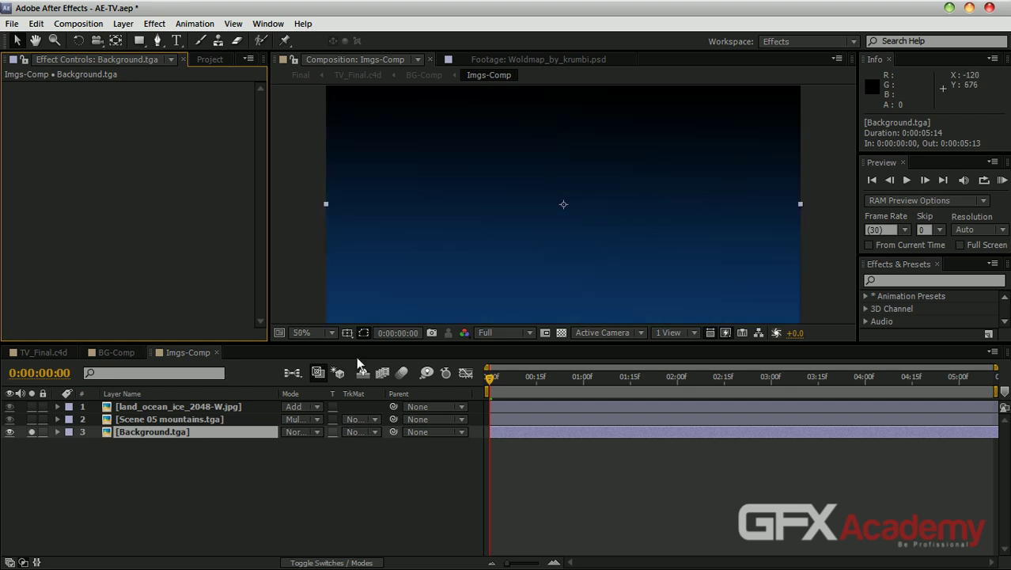
{"action": "key", "text": "comma"}
{"action": "key", "text": "period"}
Add the Scene 05 mountains.tga layer to the solo view and examine how it blends over the background.
{"action": "left_click", "coordinate": [229, 420]}
{"action": "left_click", "coordinate": [32, 419]}
{"action": "key", "text": "comma"}
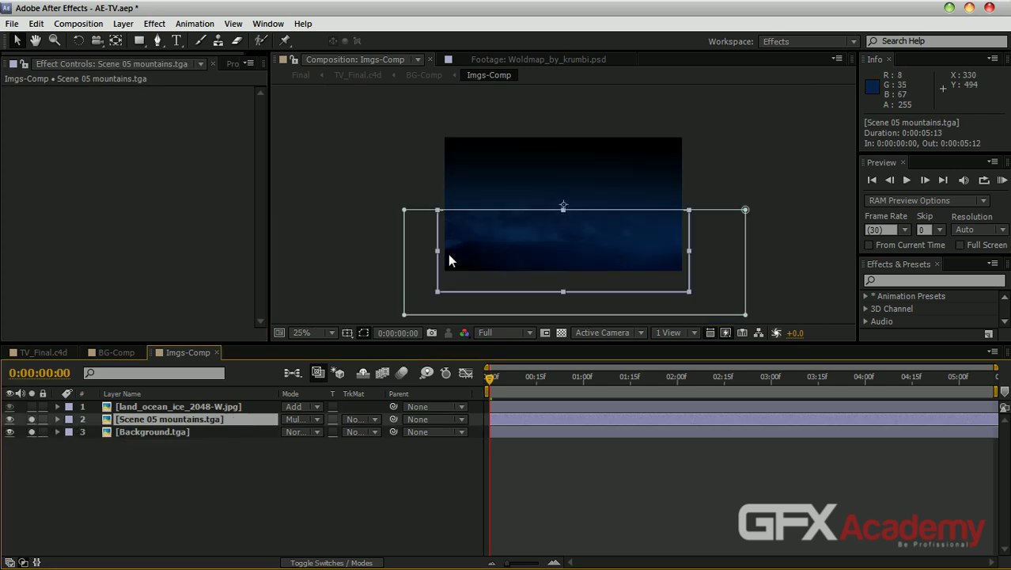
{"action": "left_click_drag", "start_coordinate": [573, 263], "coordinate": [585, 222]}
{"action": "scroll", "coordinate": [568, 240], "scroll_direction": "up", "scroll_amount": 1}
{"action": "scroll", "coordinate": [568, 240], "scroll_direction": "down", "scroll_amount": 1}
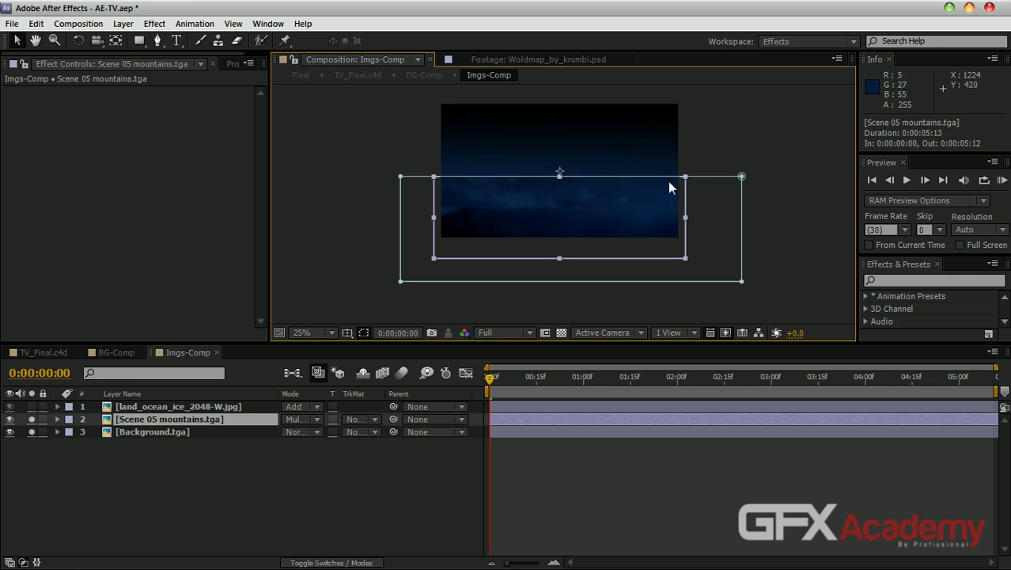
{"action": "key", "text": "period"}
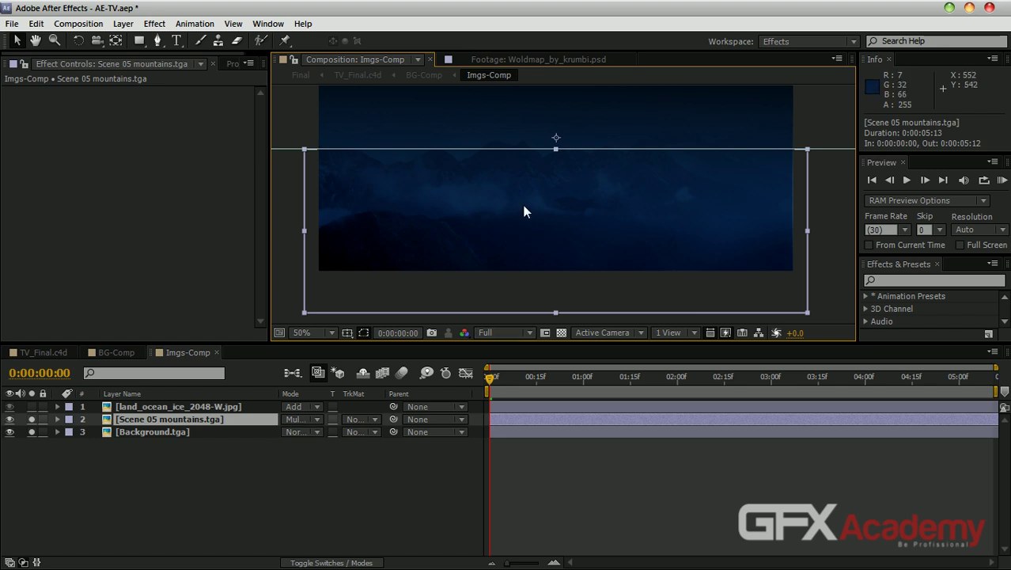
{"action": "key", "text": "comma"}
{"action": "key", "text": "period"}
Add the land_ocean_ice_2048-W.jpg layer to the solo view, examine the masked world map, and deselect the layer.
{"action": "left_click", "coordinate": [187, 407]}
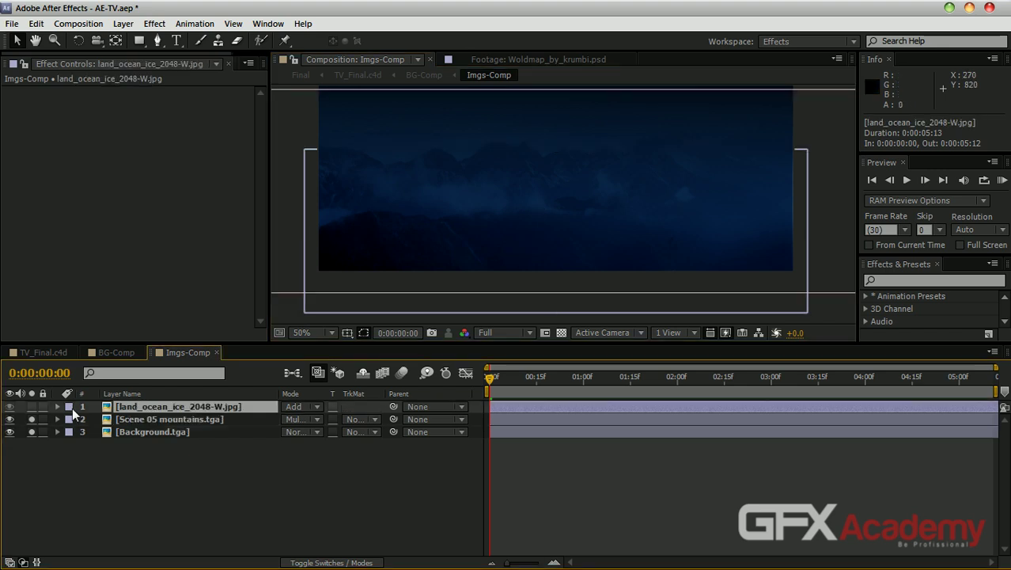
{"action": "key", "text": "comma"}
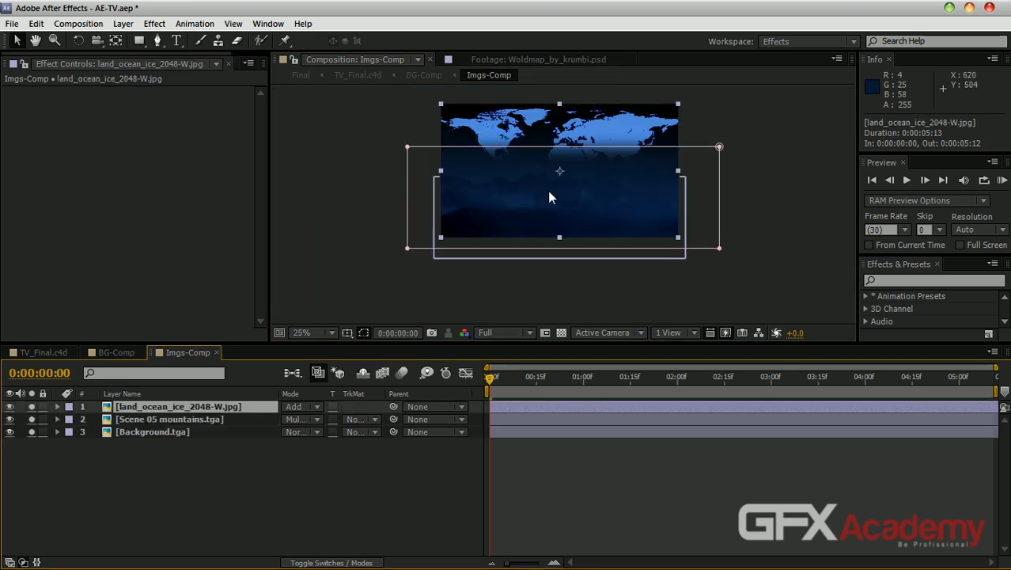
{"action": "scroll", "coordinate": [555, 171], "scroll_direction": "up", "scroll_amount": 2}
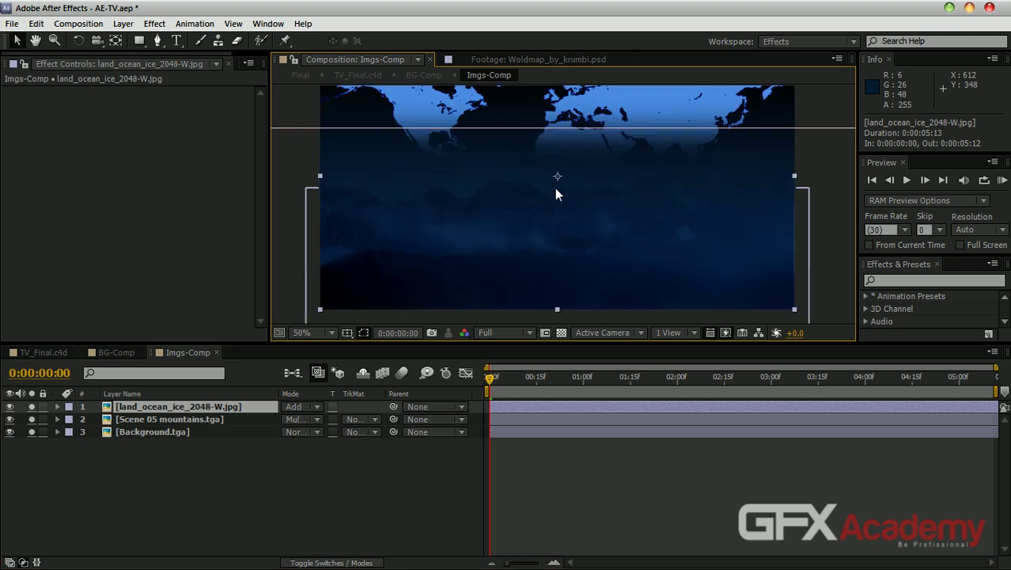
{"action": "left_click_drag", "start_coordinate": [543, 159], "coordinate": [537, 203]}
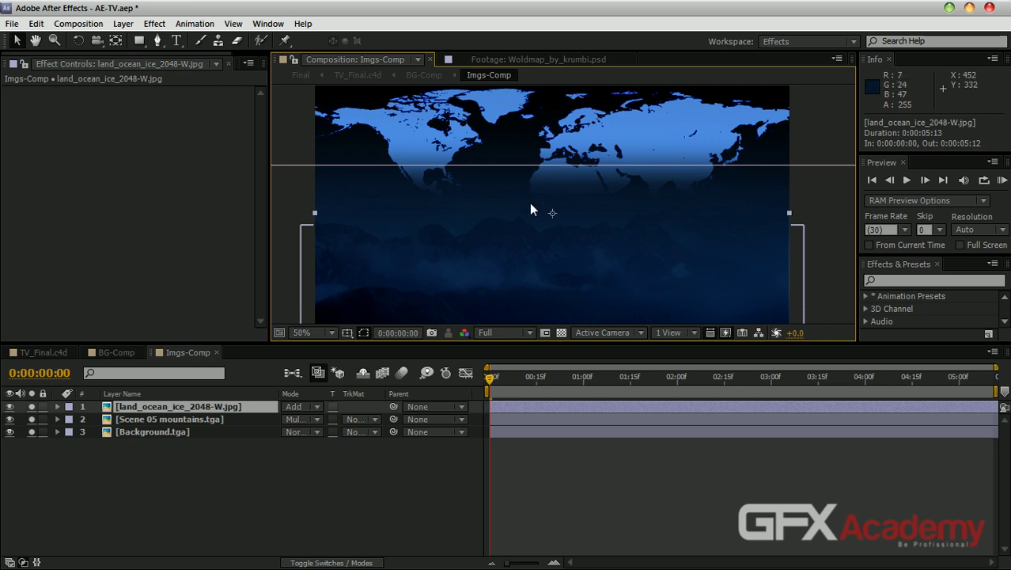
{"action": "key", "text": "comma"}
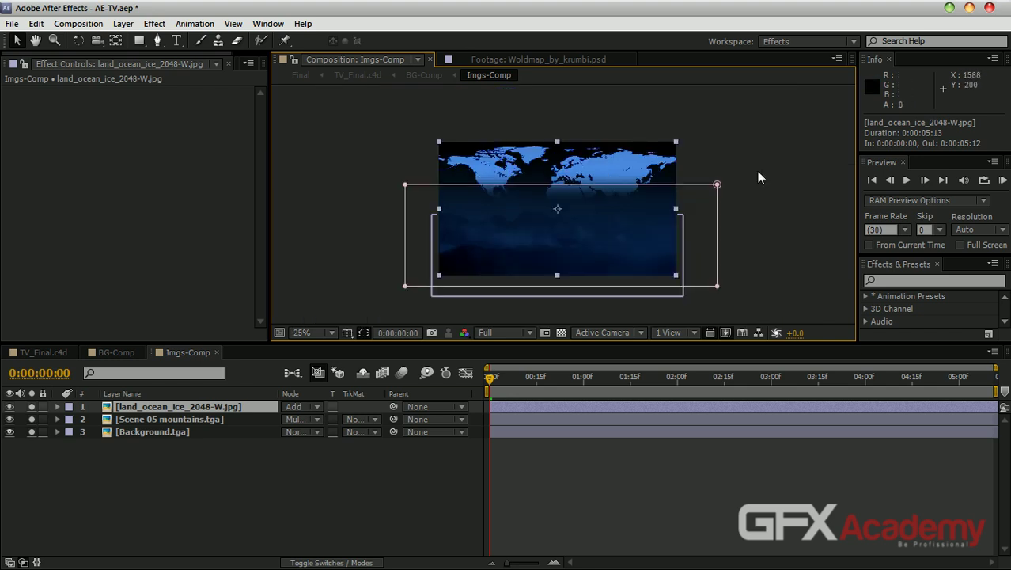
{"action": "left_click", "coordinate": [776, 118]}
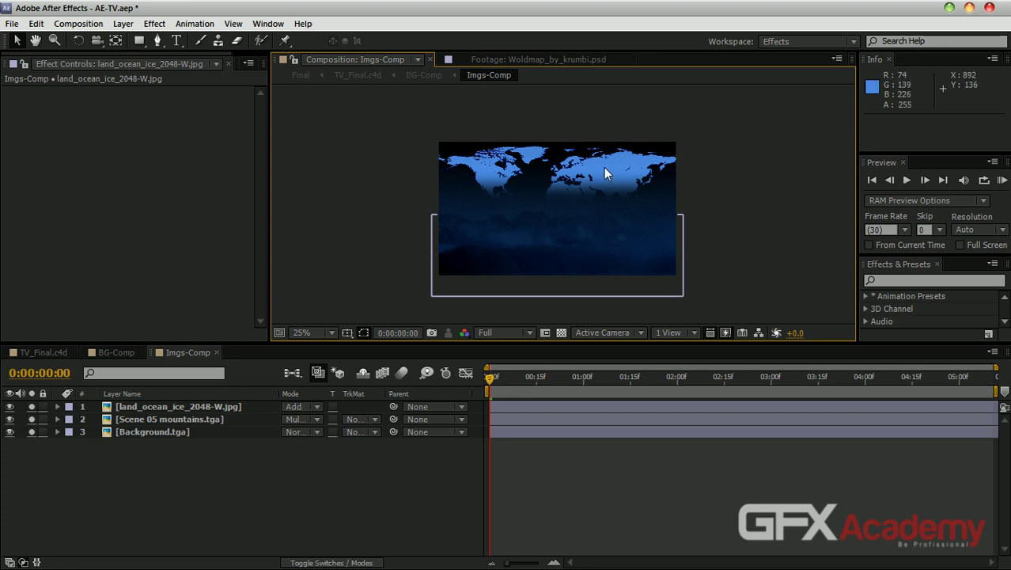
Close Imgs-Comp, collapse its layer in BG-Comp, and examine the Fast Blur on Adjustment Layer 1.
{"action": "left_click", "coordinate": [216, 352]}
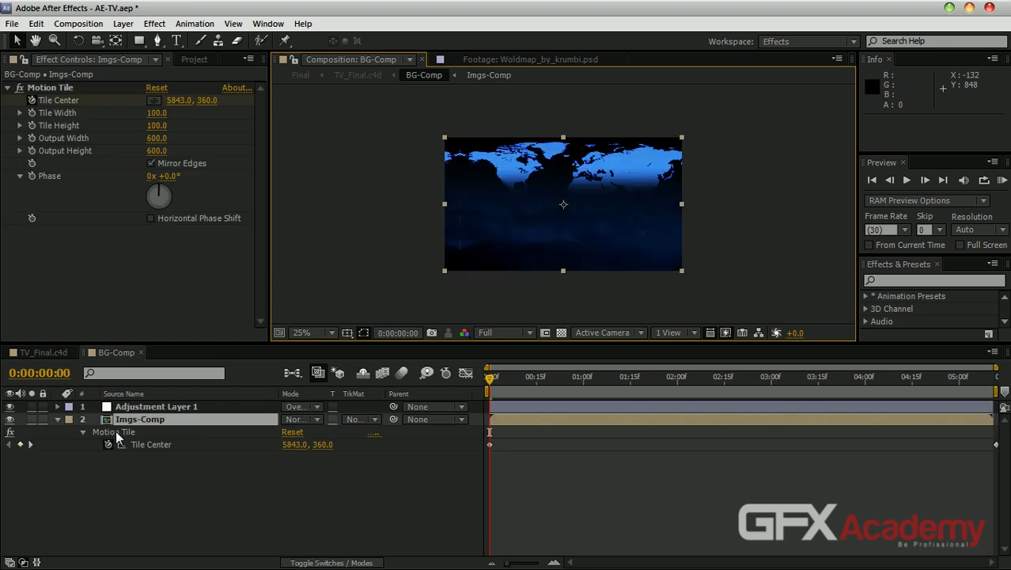
{"action": "left_click", "coordinate": [57, 420]}
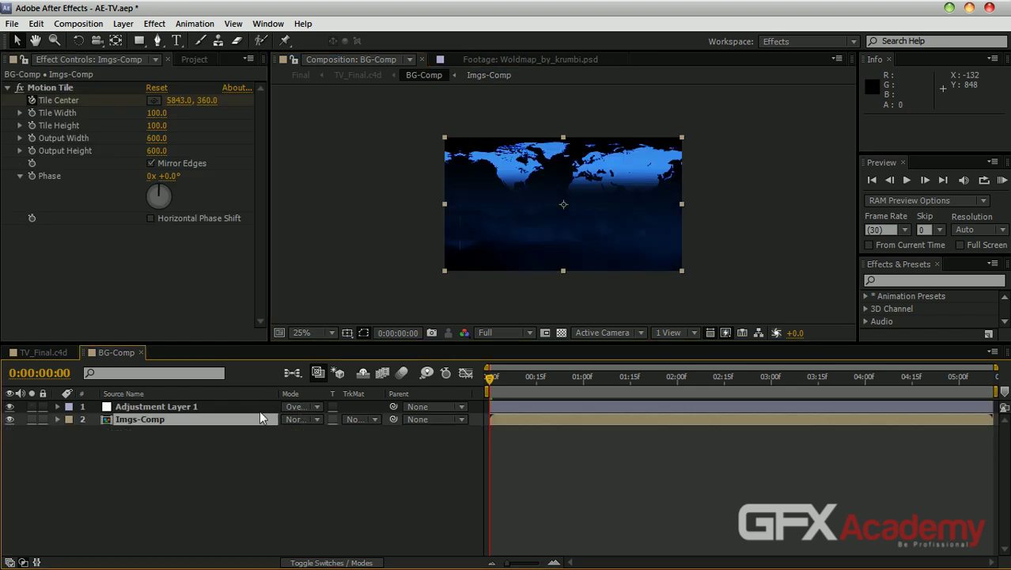
{"action": "left_click", "coordinate": [158, 411]}
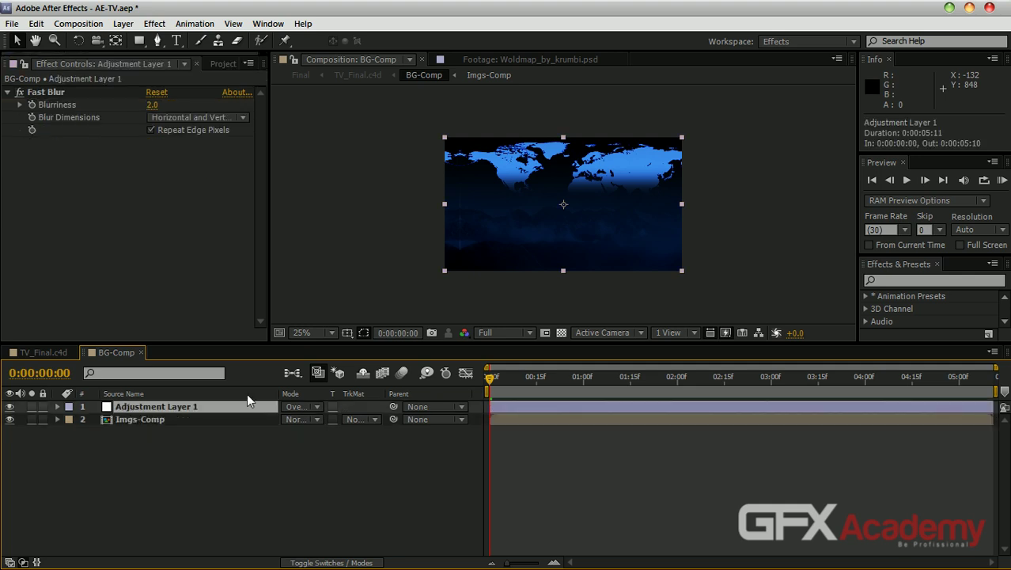
{"action": "key", "text": "period"}
{"action": "key", "text": "period"}
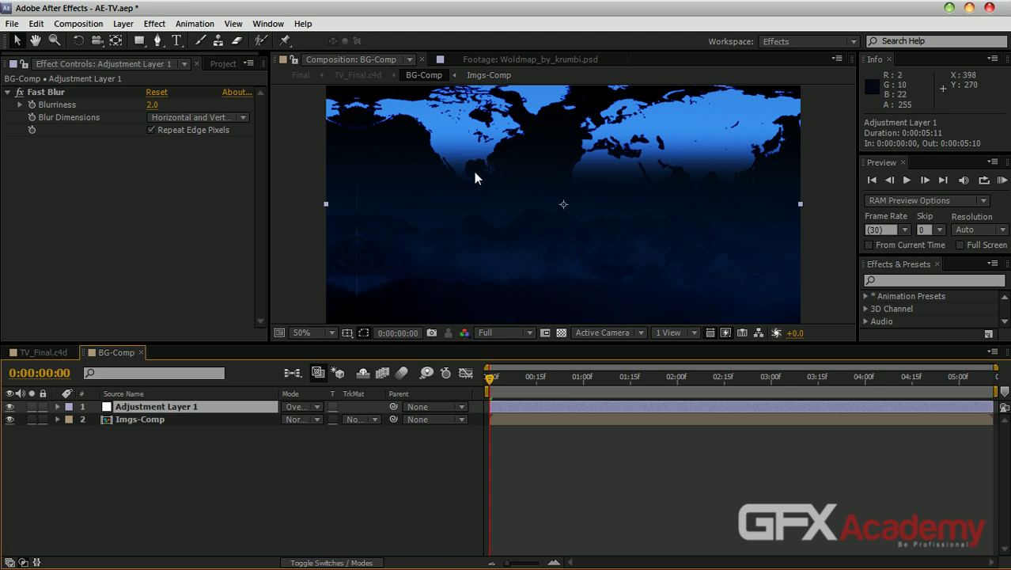
{"action": "key", "text": "Page_Down"}
{"action": "left_click_drag", "start_coordinate": [511, 375], "coordinate": [456, 375]}
Examine the Motion Tile effect on the Imgs-Comp layer and scrub to 0:00:03:08 to view the tile center animation.
{"action": "left_click", "coordinate": [164, 419]}
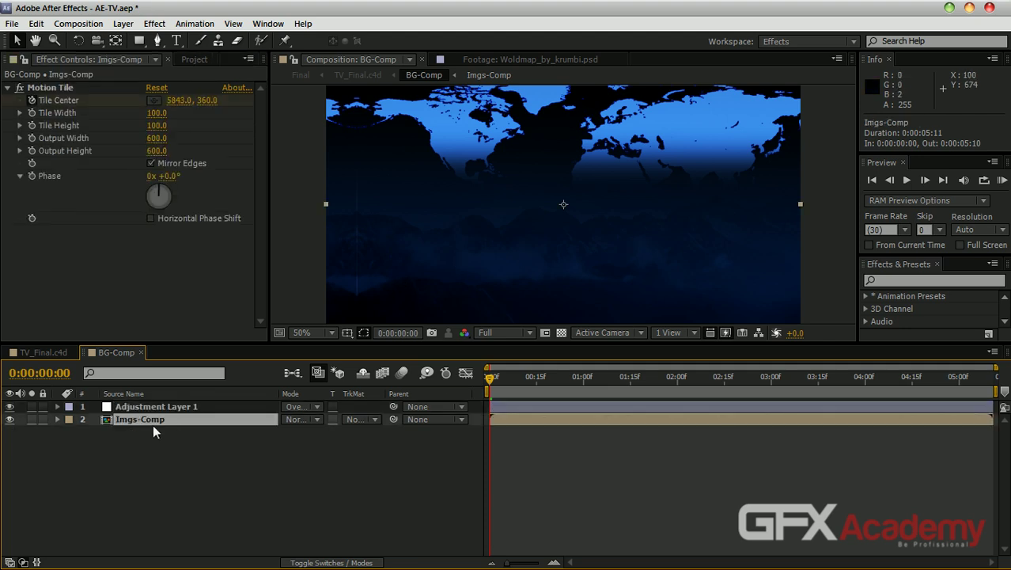
{"action": "left_click", "coordinate": [51, 88]}
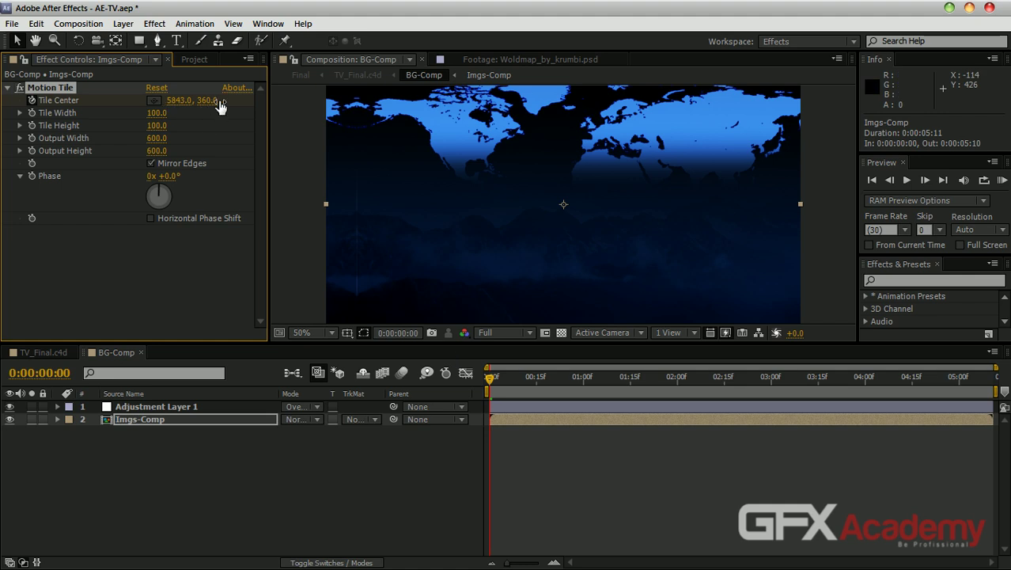
{"action": "scroll", "coordinate": [495, 285], "scroll_direction": "down", "scroll_amount": 2}
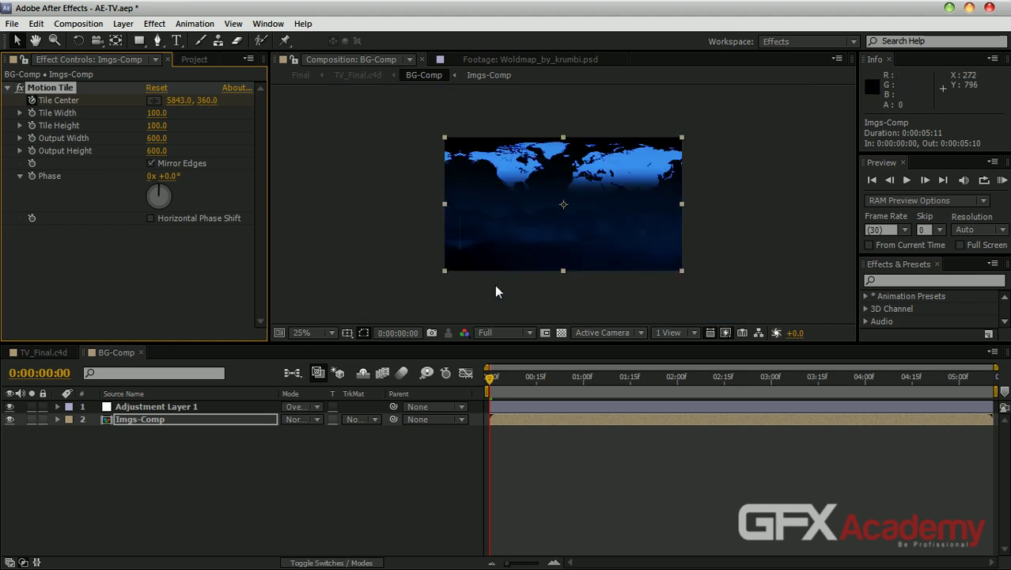
{"action": "scroll", "coordinate": [496, 288], "scroll_direction": "up", "scroll_amount": 2}
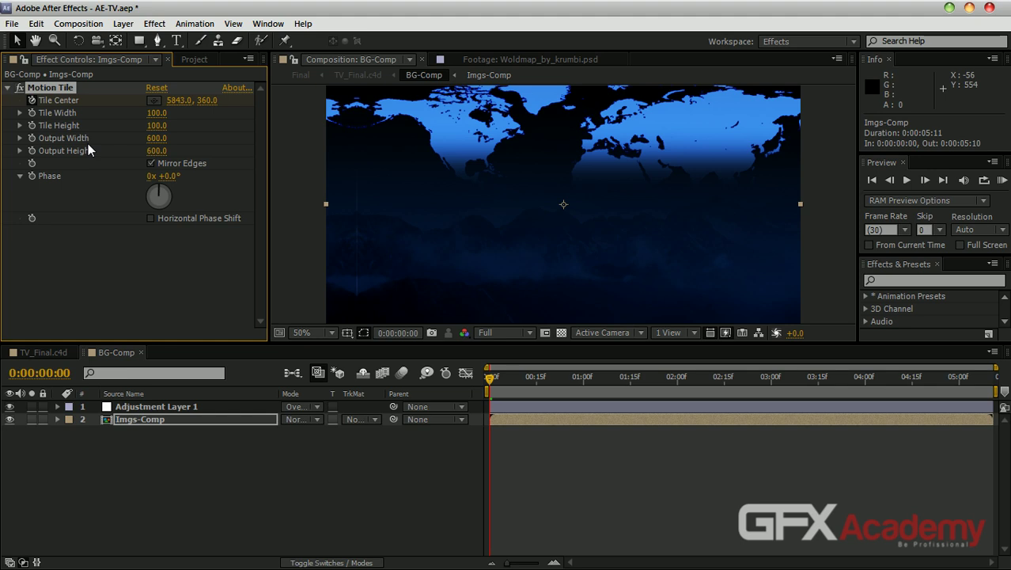
{"action": "left_click_drag", "start_coordinate": [491, 378], "coordinate": [796, 377]}
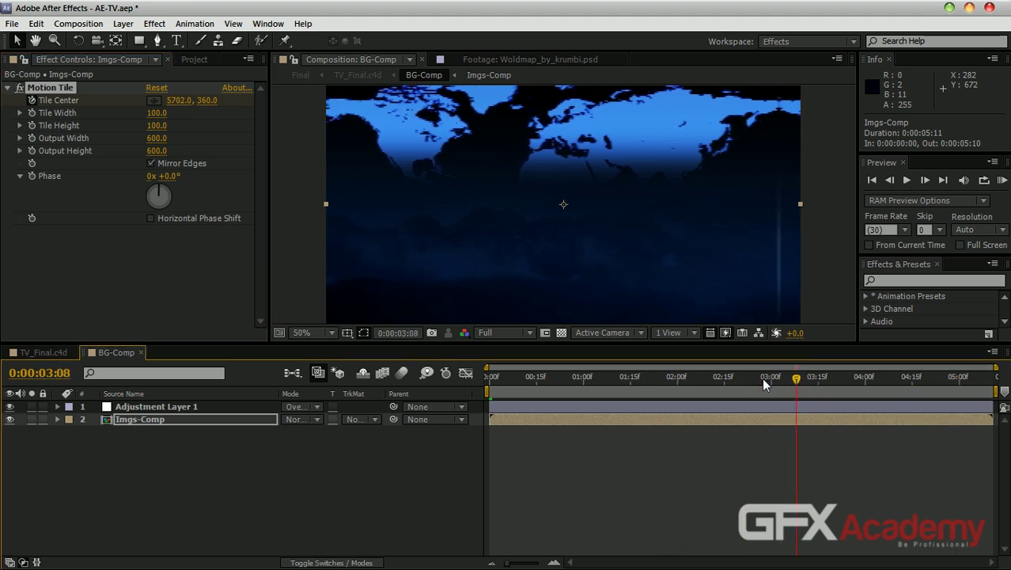
Turn Motion Tile's Mirror Edges off to compare the tile seam, and turn it back on.
{"action": "left_click", "coordinate": [150, 164]}
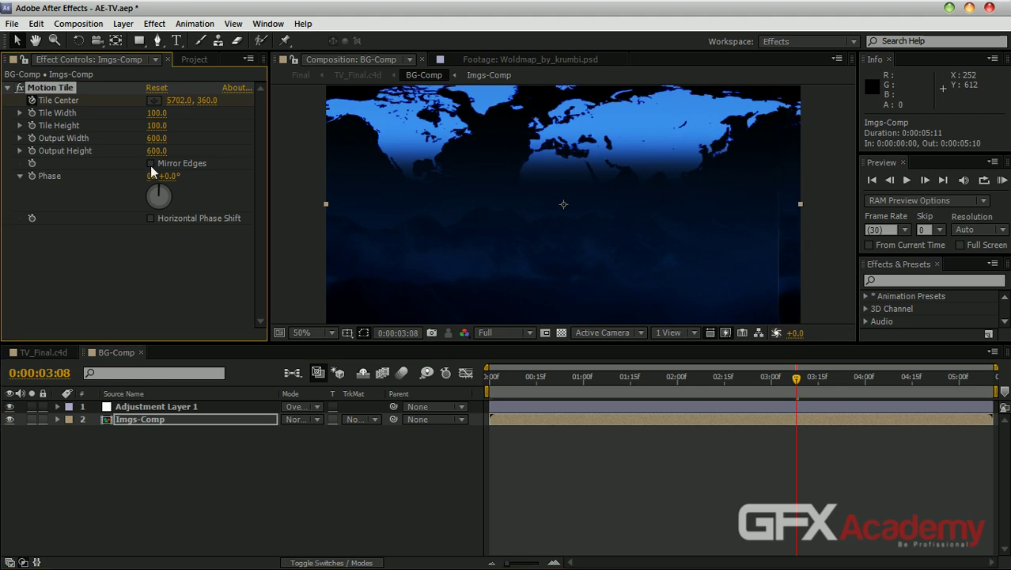
{"action": "key", "text": "comma"}
{"action": "key", "text": "period"}
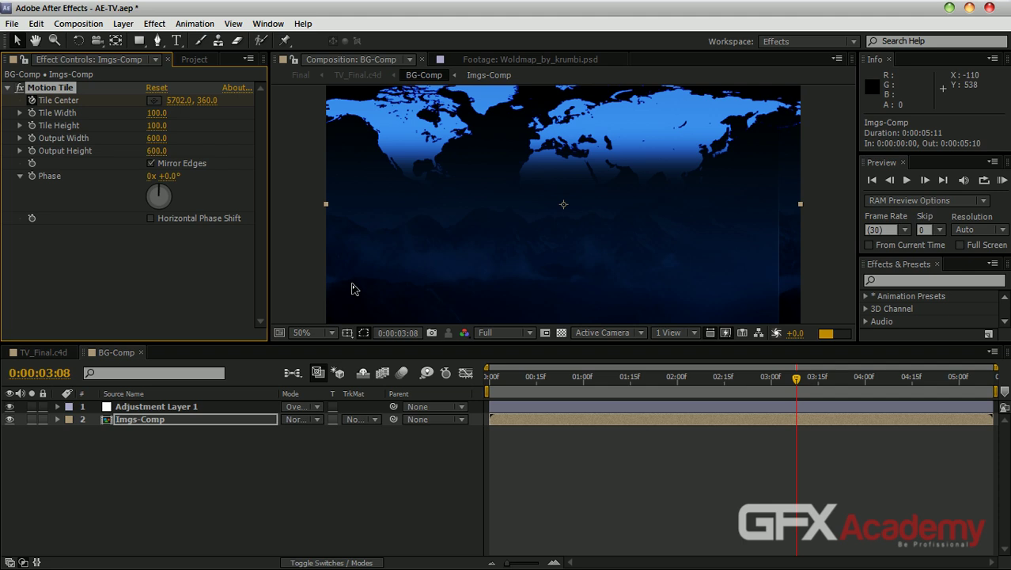
{"action": "left_click", "coordinate": [151, 163]}
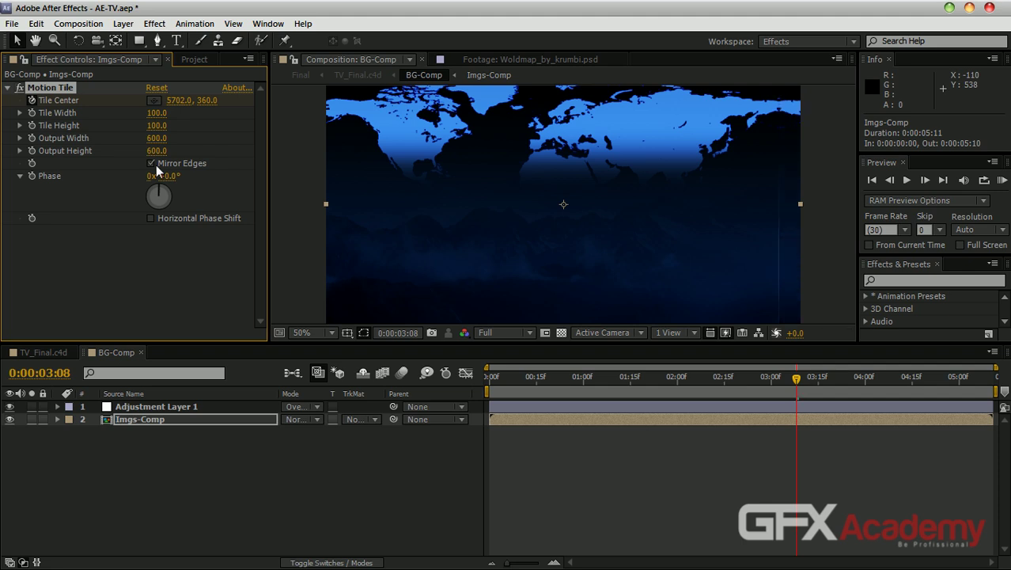
Close BG-Comp to return to TV_Final.c4d and select the BG-Comp layer.
{"action": "left_click", "coordinate": [142, 352]}
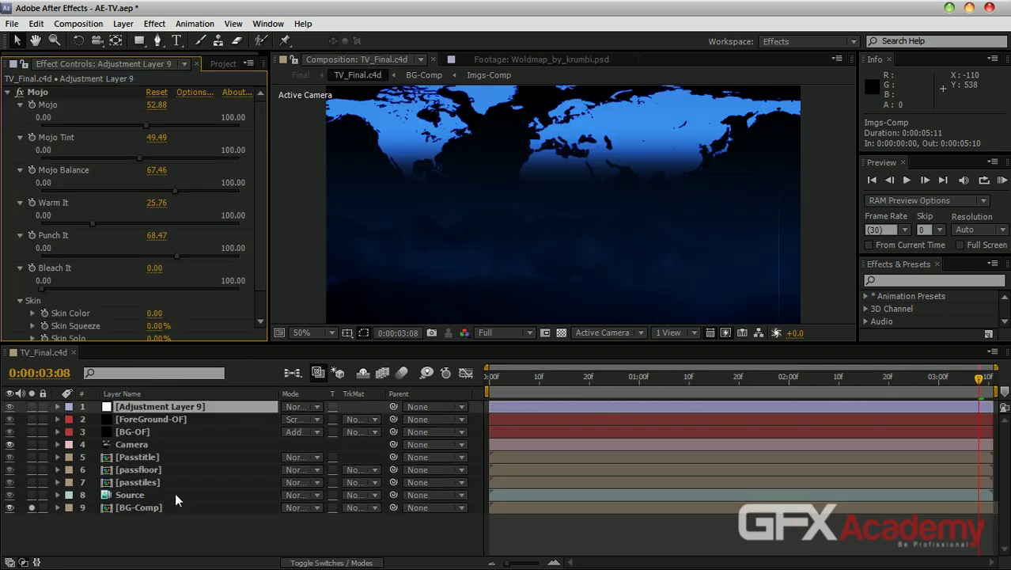
{"action": "left_click", "coordinate": [163, 507]}
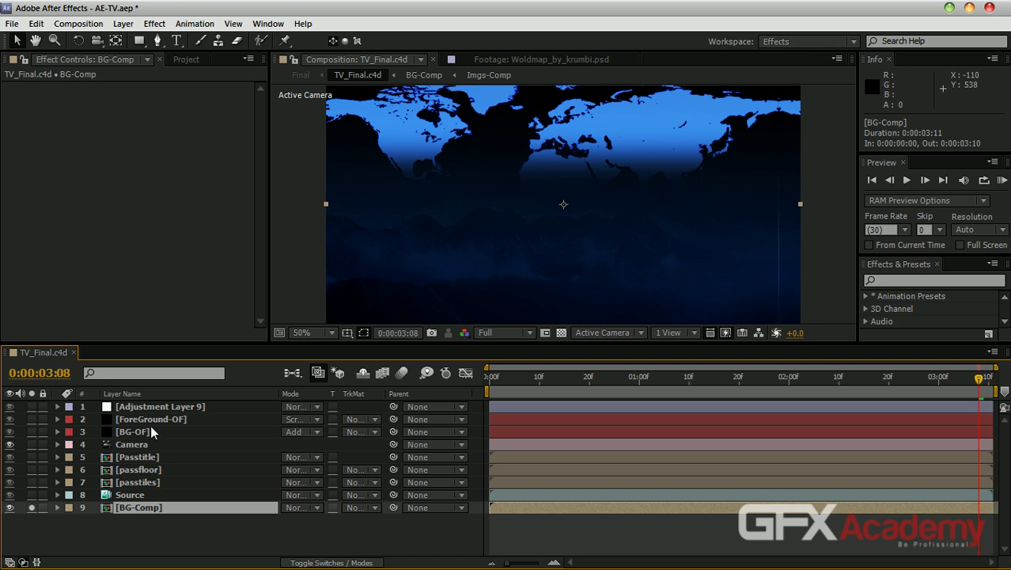
Solo the Source layer together with BG-Comp and scrub to 0:00:02:07 to view the rendered scene.
{"action": "left_click", "coordinate": [139, 493]}
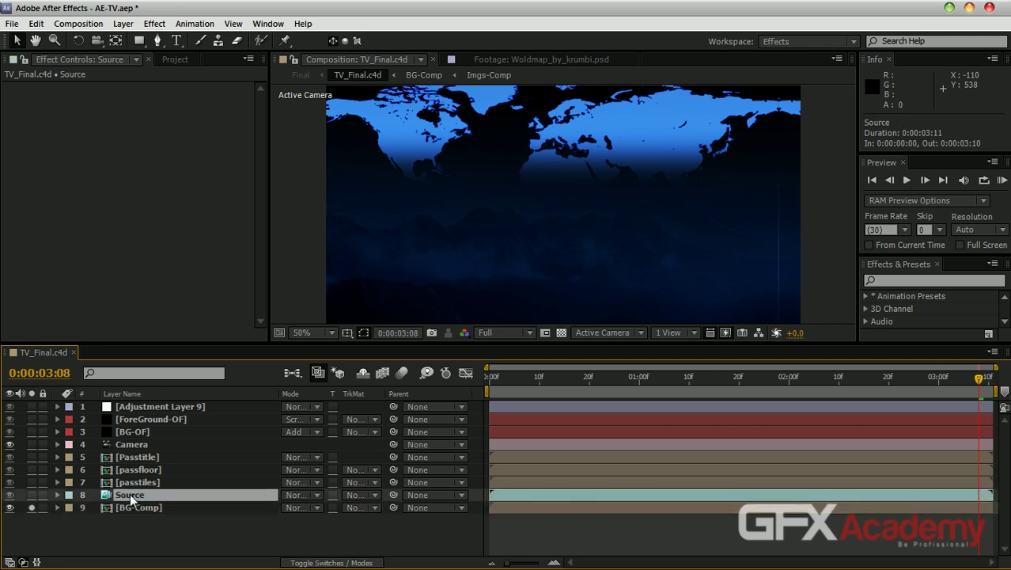
{"action": "left_click", "coordinate": [31, 494]}
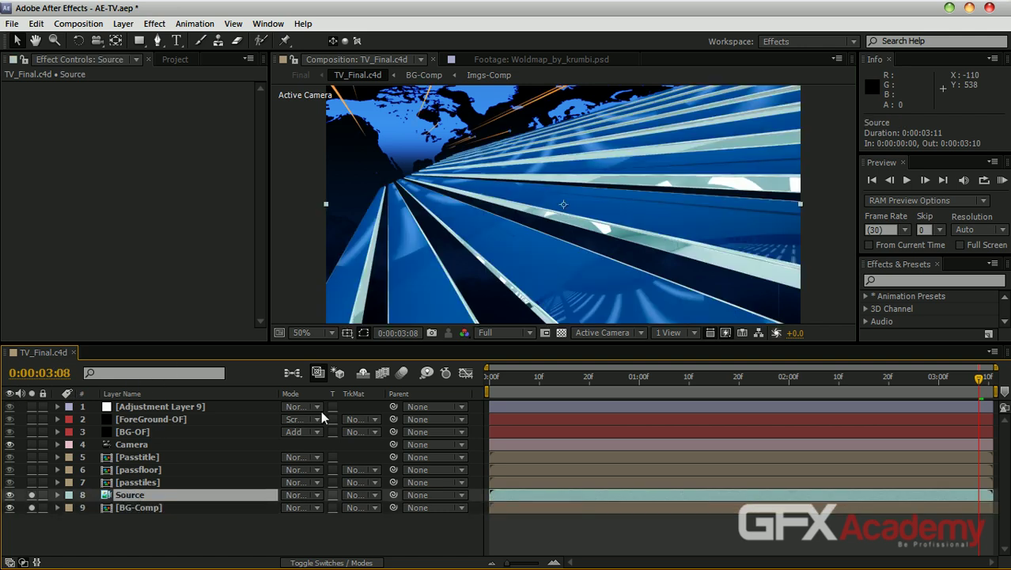
{"action": "left_click_drag", "start_coordinate": [492, 382], "coordinate": [823, 376]}
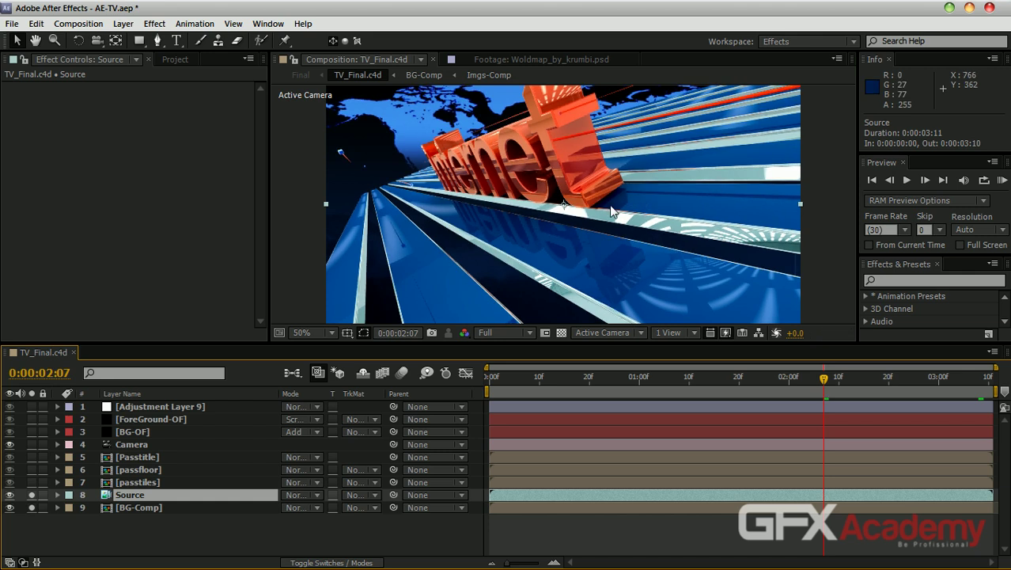
Solo only the passtiles layer and scrub from the start to 0:00:01:05 to view its animation.
{"action": "left_click", "coordinate": [177, 482]}
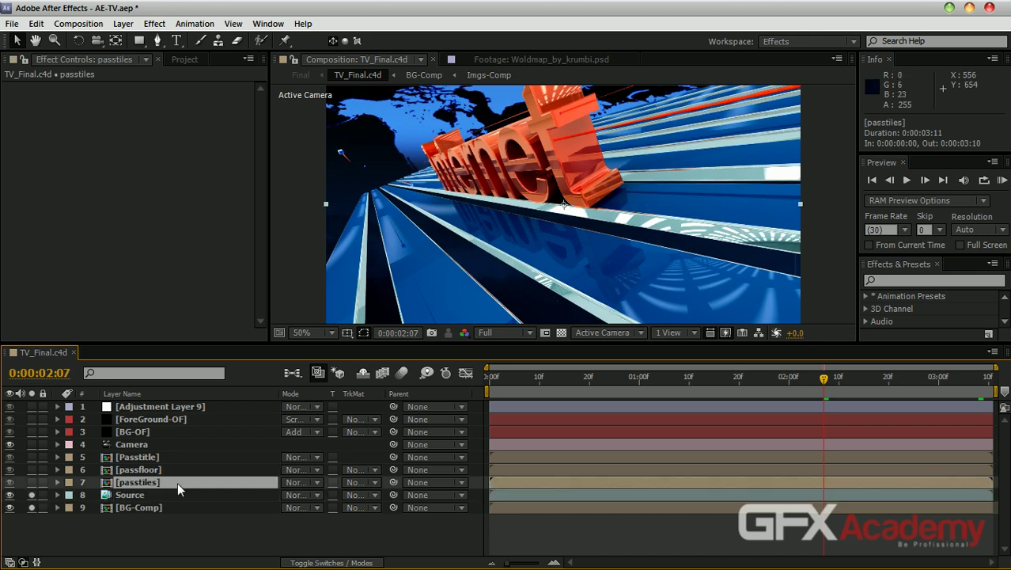
{"action": "left_click", "coordinate": [32, 482]}
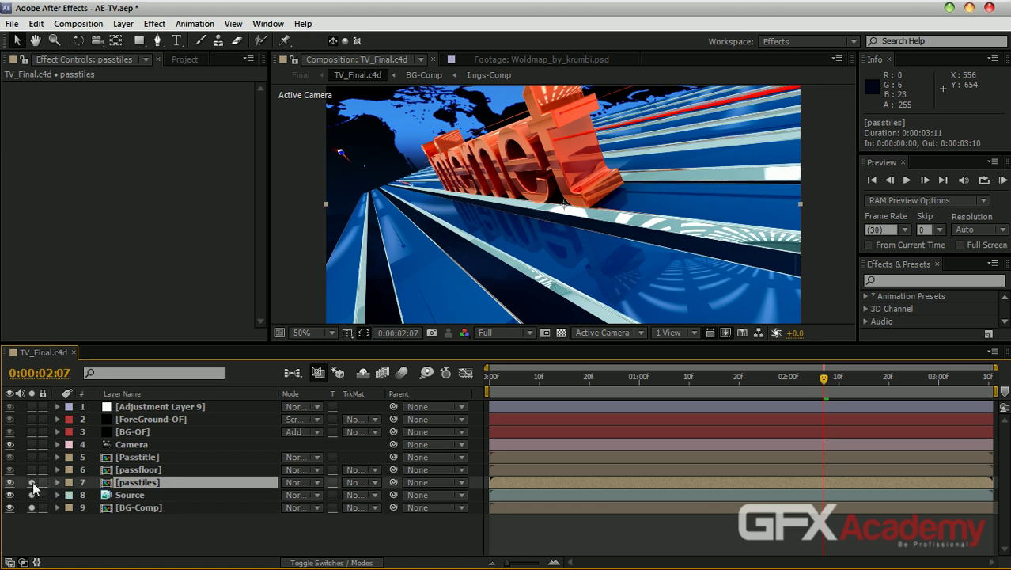
{"action": "left_click_drag", "start_coordinate": [531, 222], "coordinate": [613, 224]}
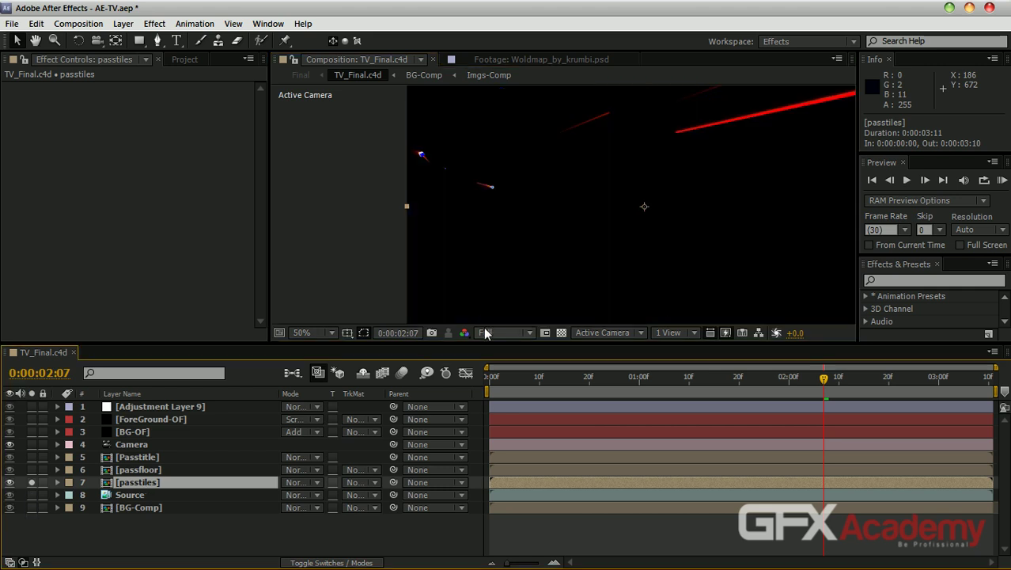
{"action": "left_click", "coordinate": [496, 379]}
{"action": "mouse_move", "coordinate": [493, 388]}
{"action": "left_mouse_down"}
{"action": "mouse_move", "coordinate": [586, 364]}
{"action": "mouse_move", "coordinate": [665, 369]}
{"action": "left_mouse_up"}
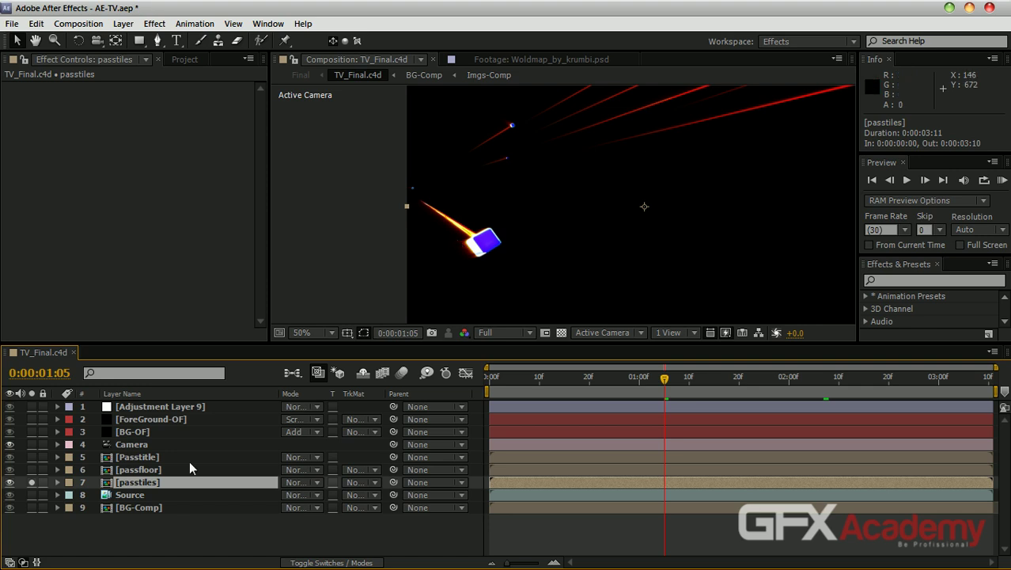
Open the passtiles composition, solo main_[0000-0100].png, and scrub from the start to 0:00:01:05.
{"action": "double_click", "coordinate": [141, 482]}
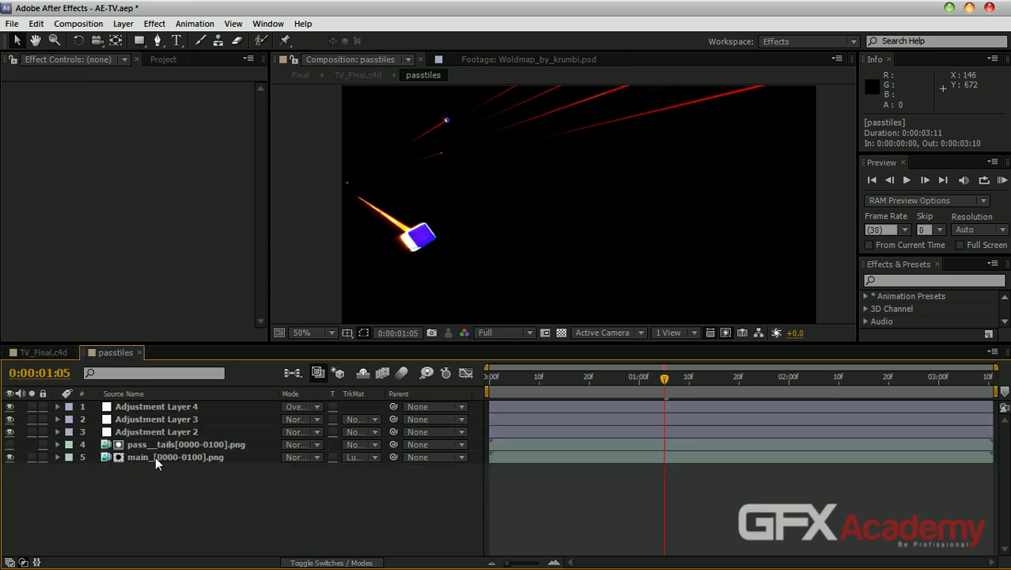
{"action": "left_click", "coordinate": [155, 456]}
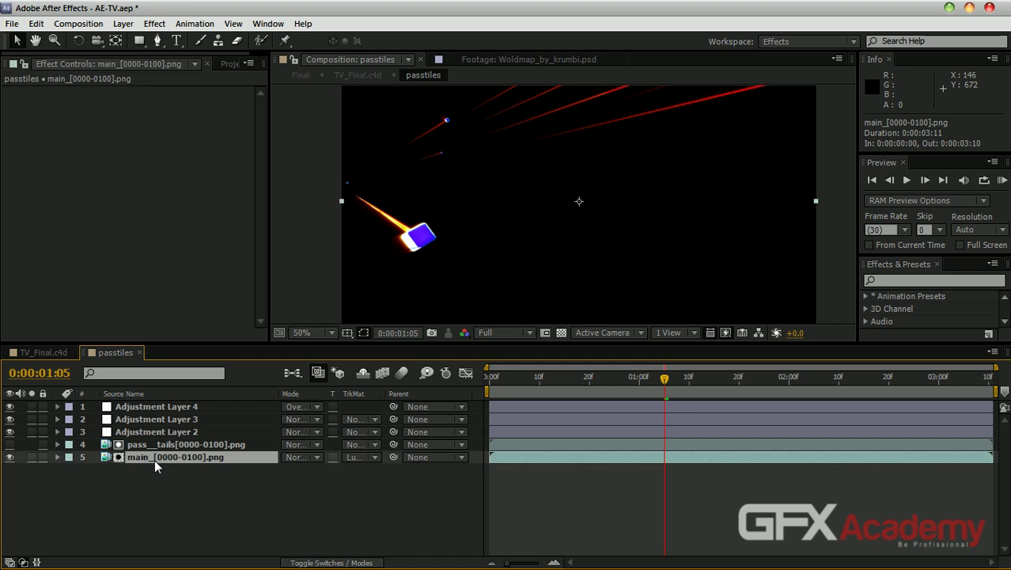
{"action": "left_click", "coordinate": [32, 457]}
{"action": "left_click_drag", "start_coordinate": [500, 375], "coordinate": [664, 374]}
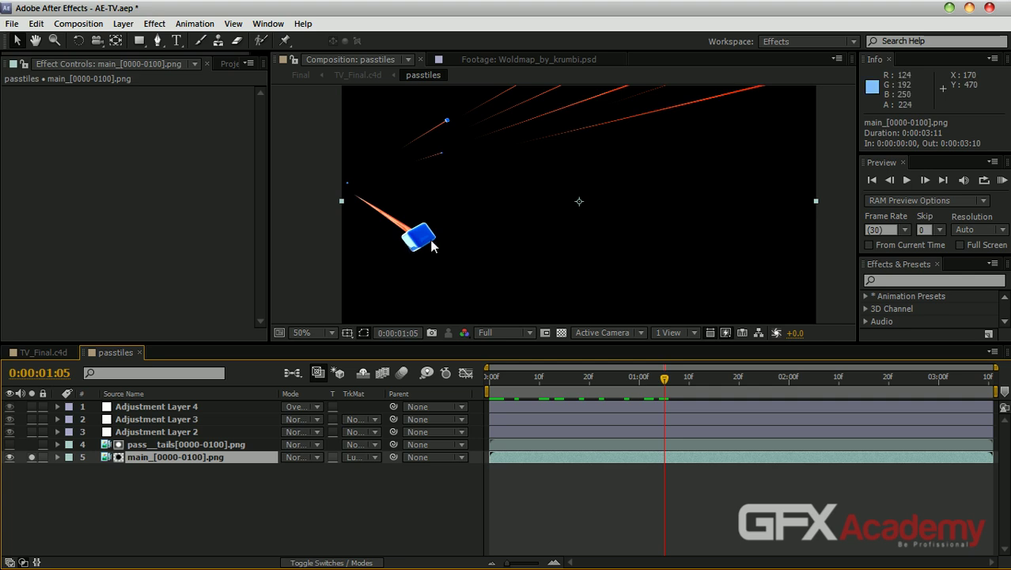
Check the soloed main_[0000-0100].png layer against the transparency grid, turn the grid off, and unsolo the layer.
{"action": "left_click", "coordinate": [561, 333]}
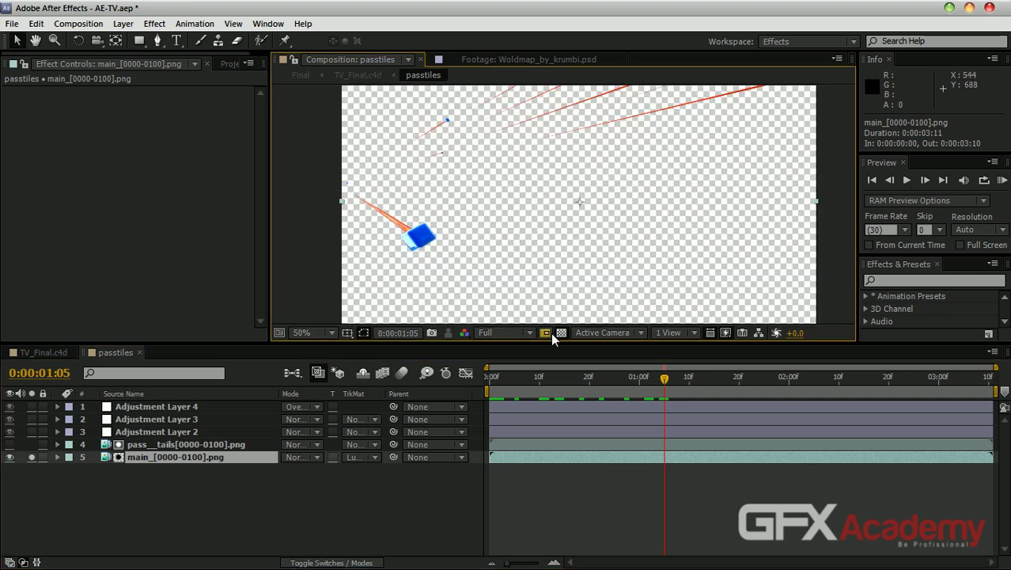
{"action": "left_click", "coordinate": [562, 333]}
{"action": "left_click", "coordinate": [32, 456]}
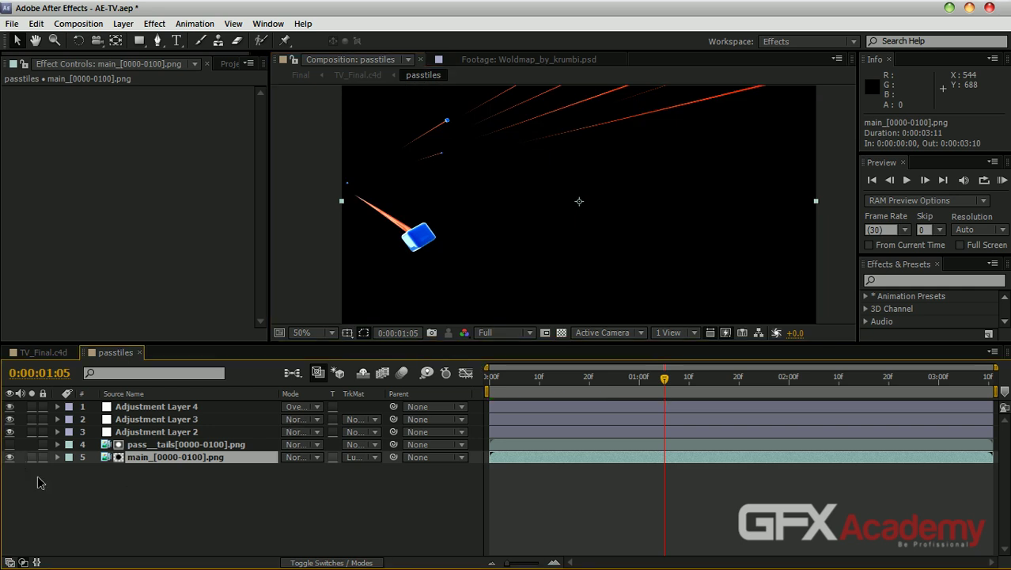
Show the project's files in a wider pane and open pass__tails[0000-0100].png from the Special Passes folder.
{"action": "left_click_drag", "start_coordinate": [267, 190], "coordinate": [341, 191]}
{"action": "left_click_drag", "start_coordinate": [237, 62], "coordinate": [11, 68]}
{"action": "left_click", "coordinate": [31, 61]}
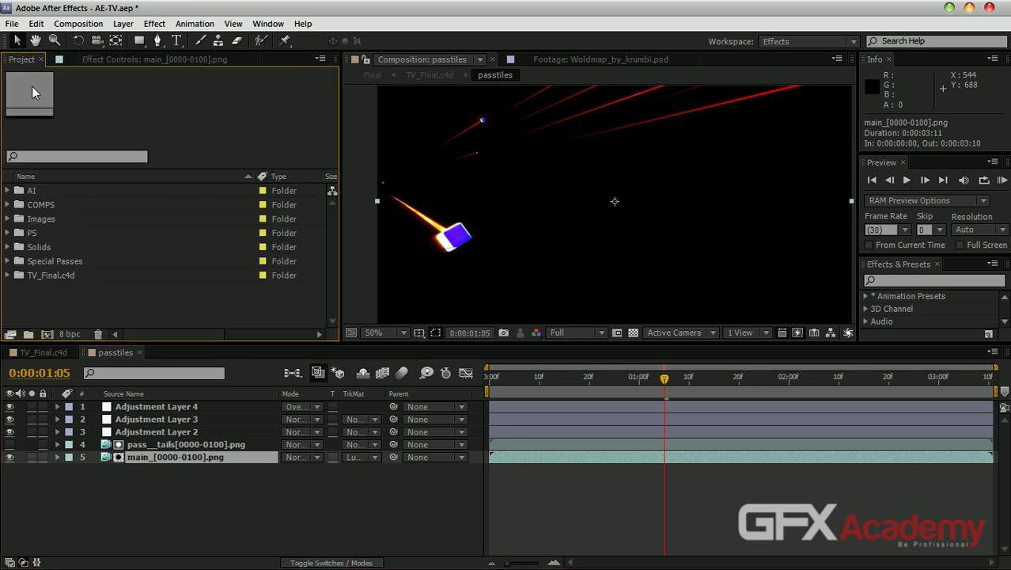
{"action": "left_click", "coordinate": [11, 271]}
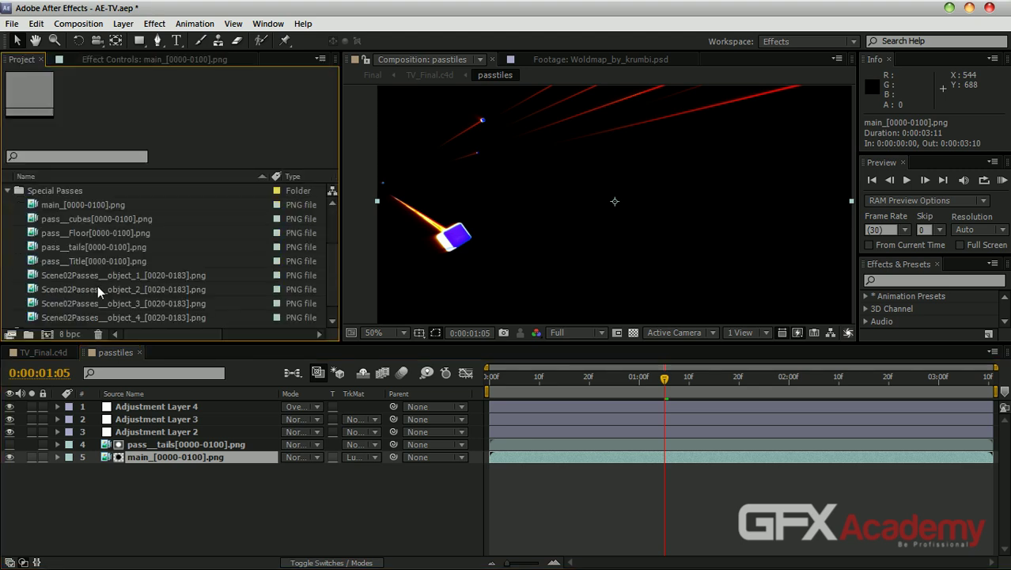
{"action": "double_click", "coordinate": [98, 247]}
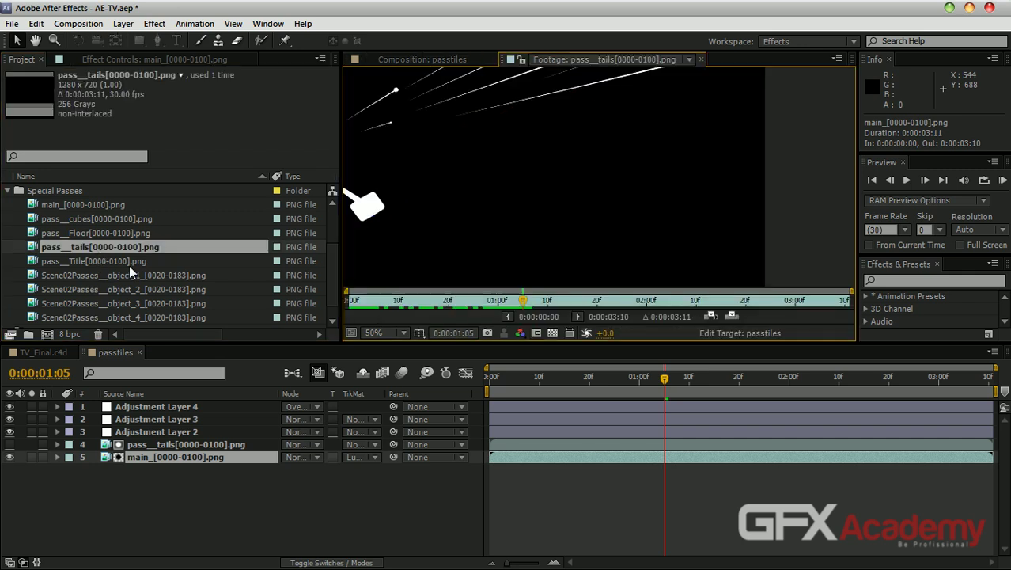
Scrub the pass__tails footage to 0:00:01:04 and check which track matte main_[0000-0100].png uses, keeping it as is.
{"action": "mouse_move", "coordinate": [386, 297]}
{"action": "left_mouse_down"}
{"action": "mouse_move", "coordinate": [355, 303]}
{"action": "mouse_move", "coordinate": [558, 301]}
{"action": "mouse_move", "coordinate": [519, 301]}
{"action": "left_mouse_up"}
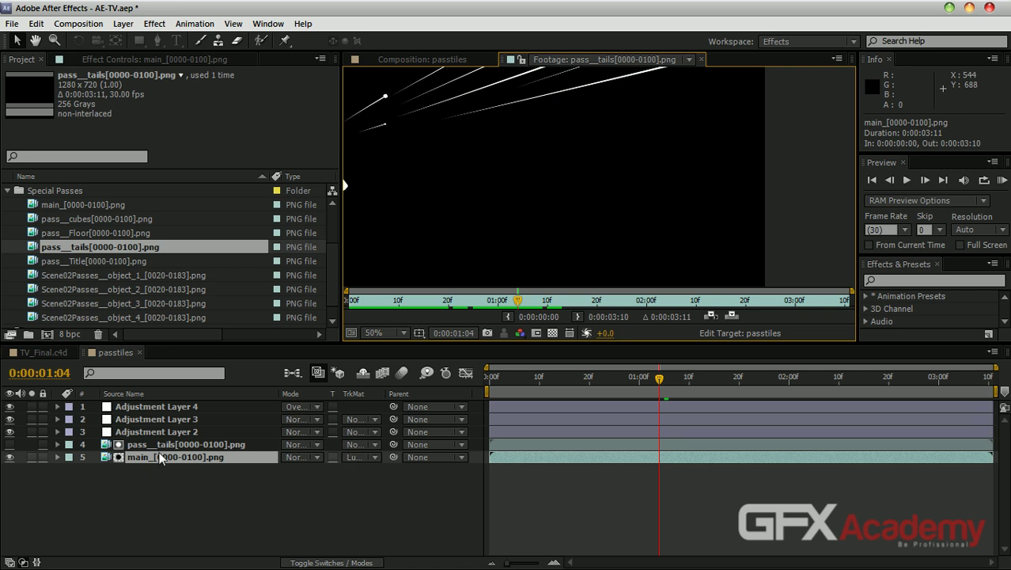
{"action": "left_click_drag", "start_coordinate": [429, 160], "coordinate": [472, 170]}
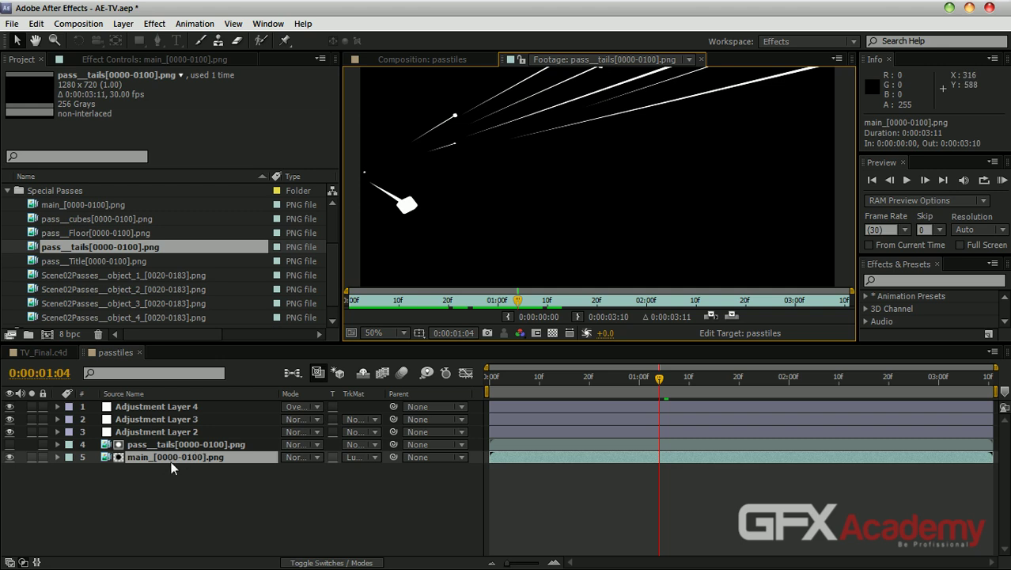
{"action": "left_click", "coordinate": [361, 458]}
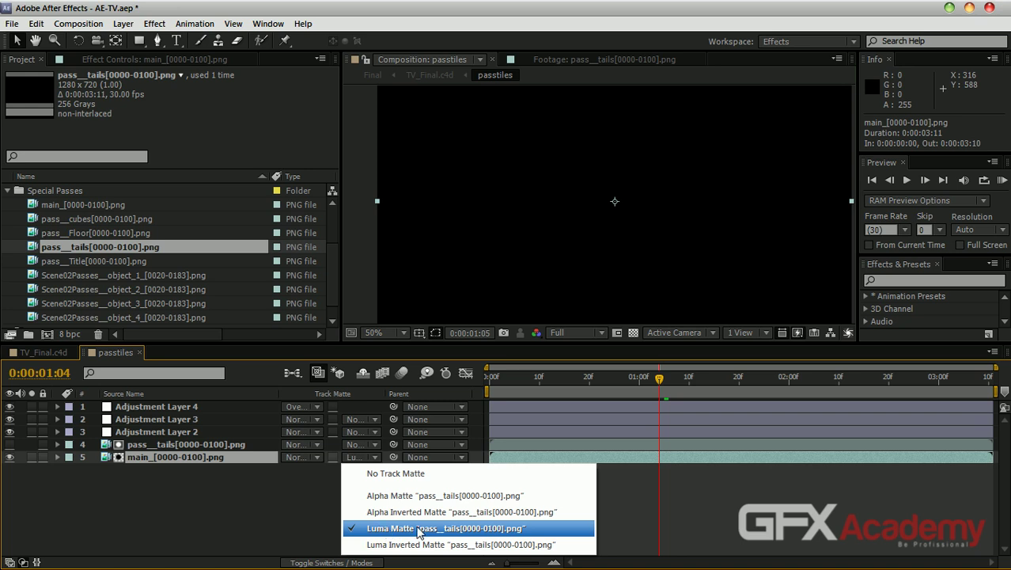
{"action": "left_click", "coordinate": [261, 512]}
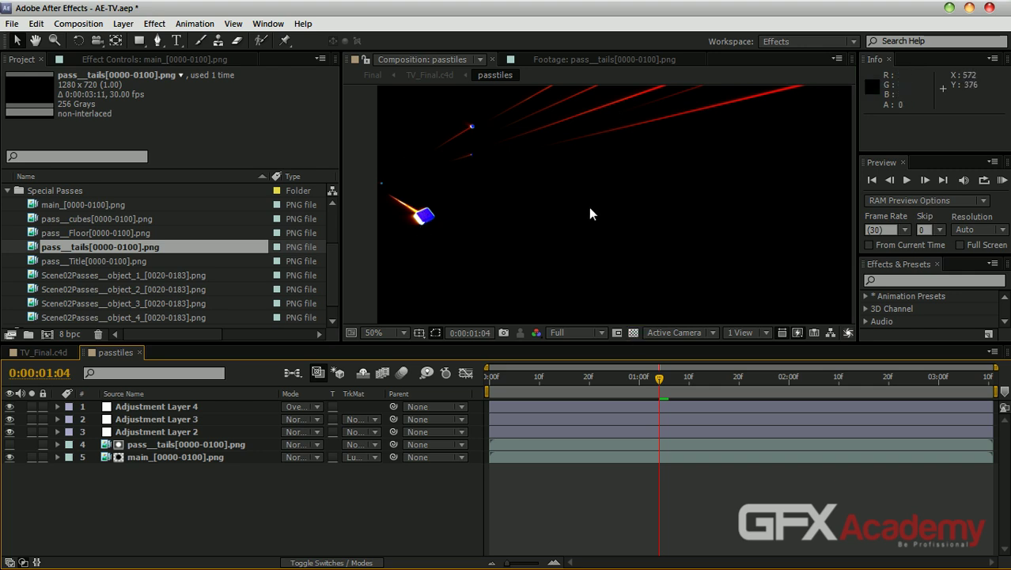
Examine the Curves effect on Adjustment Layer 2 with the blue cube viewed at 100%.
{"action": "left_click", "coordinate": [181, 432]}
{"action": "left_click", "coordinate": [131, 59]}
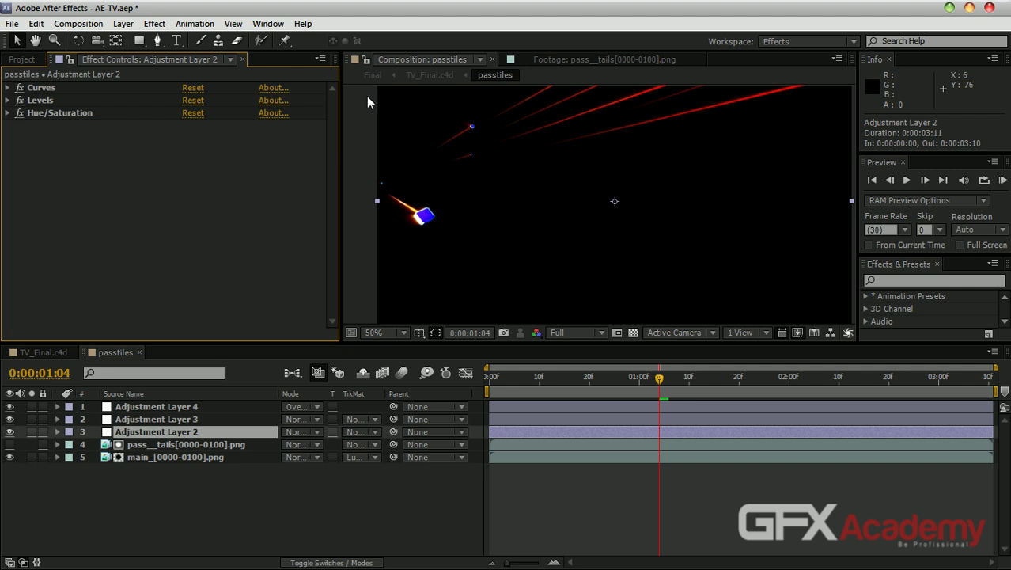
{"action": "scroll", "coordinate": [553, 227], "scroll_direction": "up", "scroll_amount": 1}
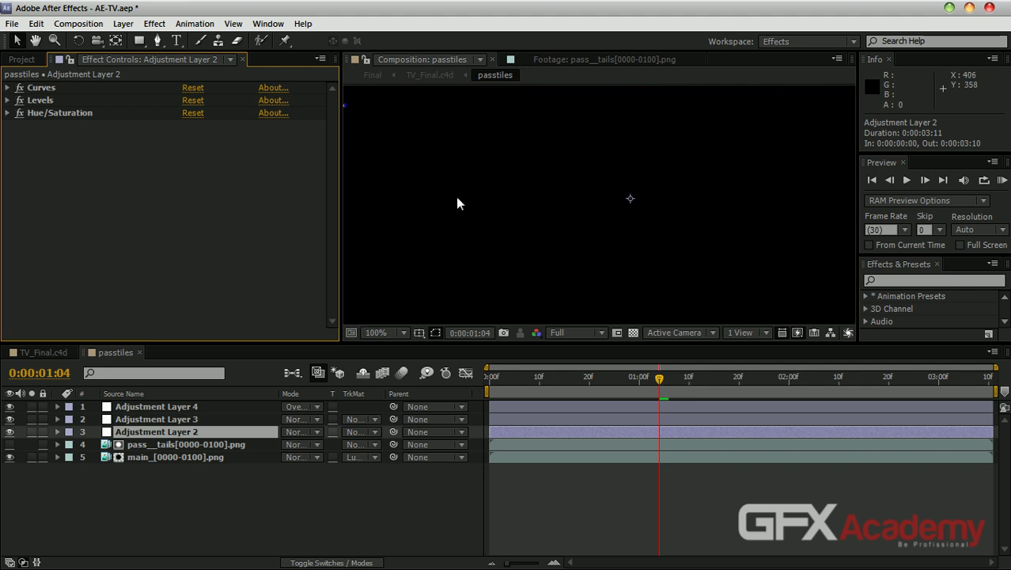
{"action": "left_click_drag", "start_coordinate": [509, 213], "coordinate": [736, 157]}
{"action": "left_click", "coordinate": [7, 88]}
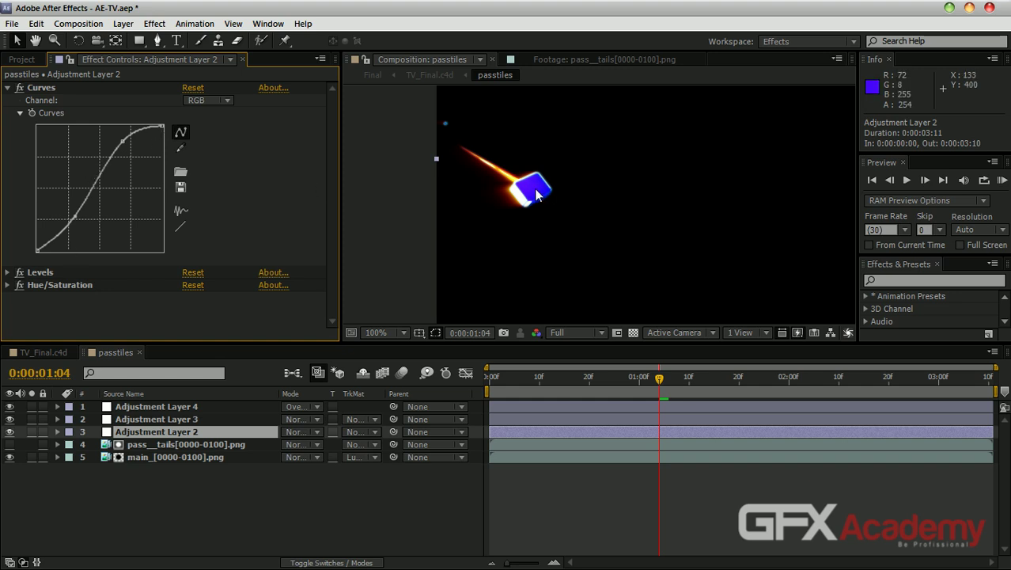
Set Adjustment Layer 2's Levels to Gamma 0.99 and Input White 222.0, and collapse Levels and Curves.
{"action": "left_click", "coordinate": [8, 271]}
{"action": "scroll", "coordinate": [33, 282], "scroll_direction": "down", "scroll_amount": 4}
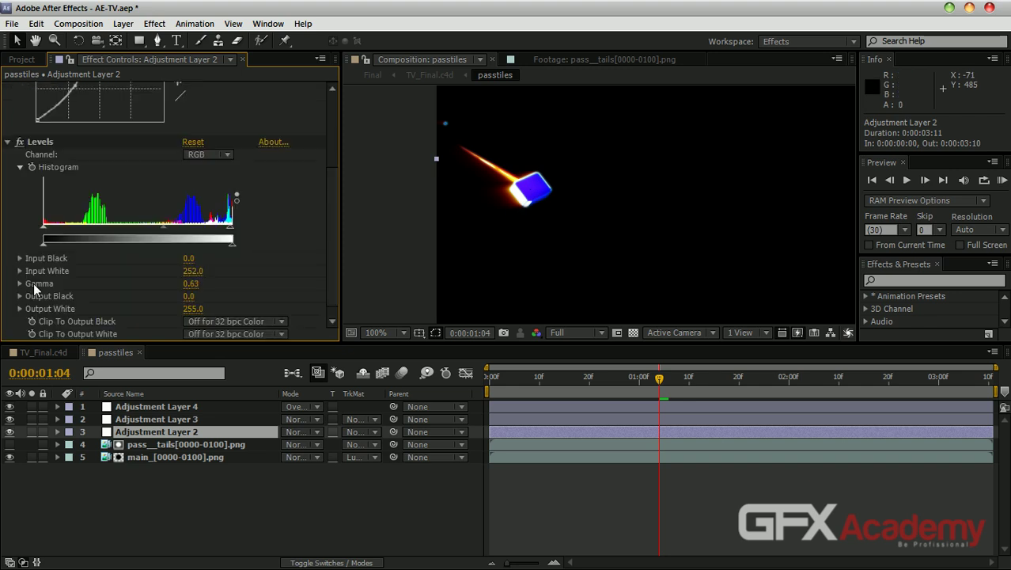
{"action": "left_click_drag", "start_coordinate": [163, 215], "coordinate": [139, 216]}
{"action": "left_click_drag", "start_coordinate": [230, 213], "coordinate": [208, 221]}
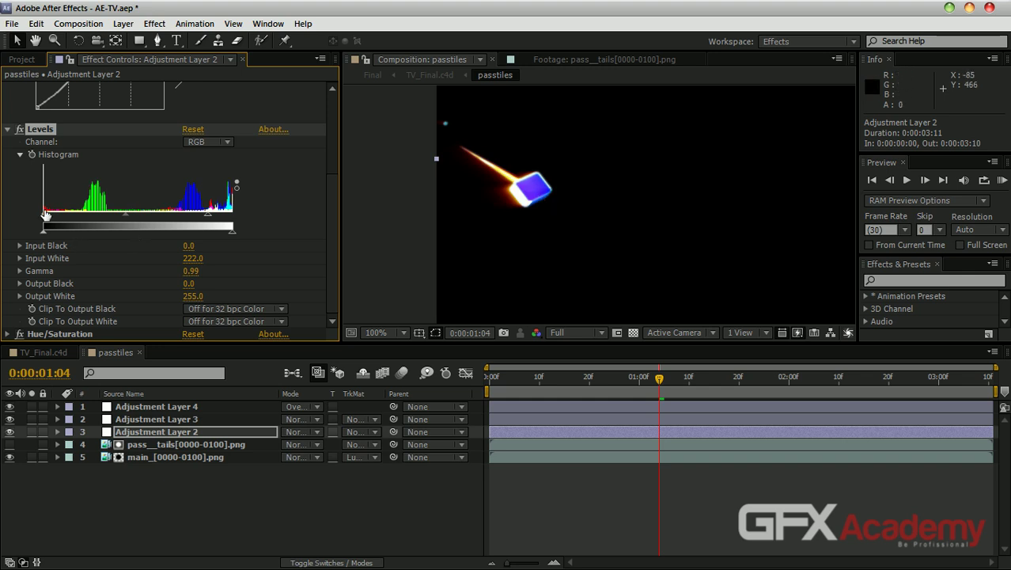
{"action": "left_click", "coordinate": [7, 129]}
{"action": "left_click", "coordinate": [7, 87]}
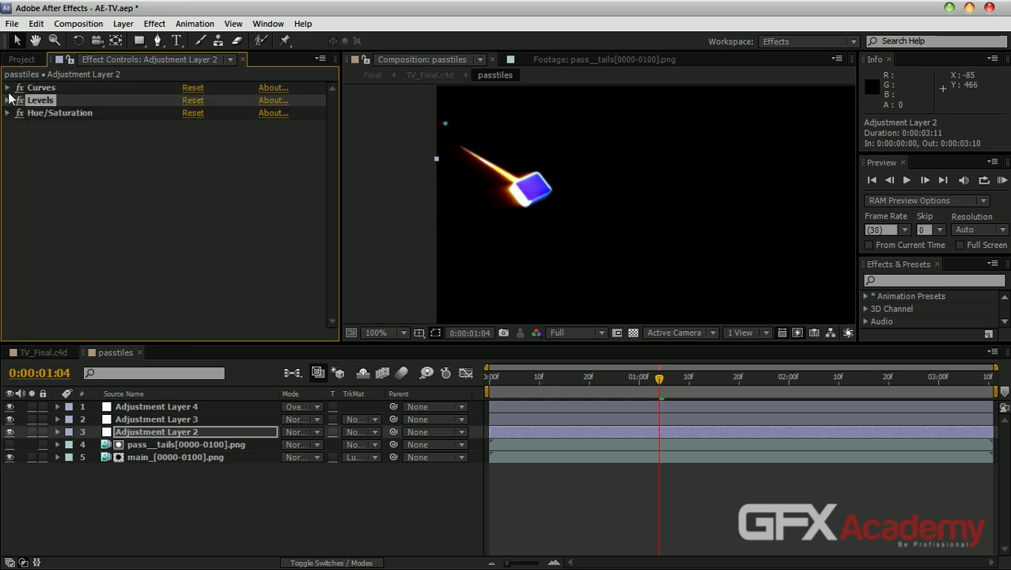
Set the Hue/Saturation effect's Master Saturation to 26 on Adjustment Layer 2 and collapse the effect.
{"action": "left_click", "coordinate": [7, 114]}
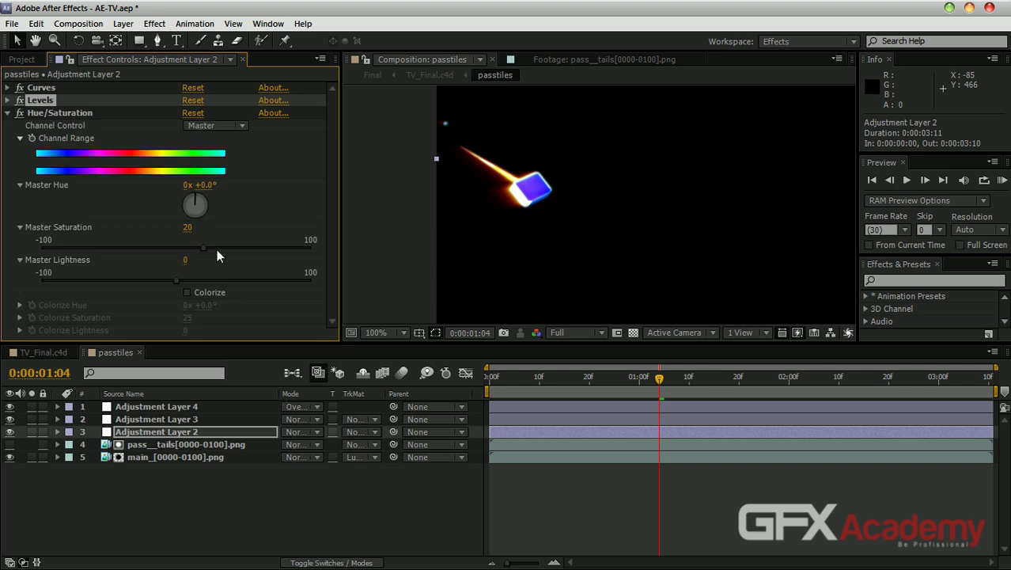
{"action": "mouse_move", "coordinate": [203, 247]}
{"action": "left_mouse_down"}
{"action": "mouse_move", "coordinate": [153, 247]}
{"action": "mouse_move", "coordinate": [212, 248]}
{"action": "left_mouse_up"}
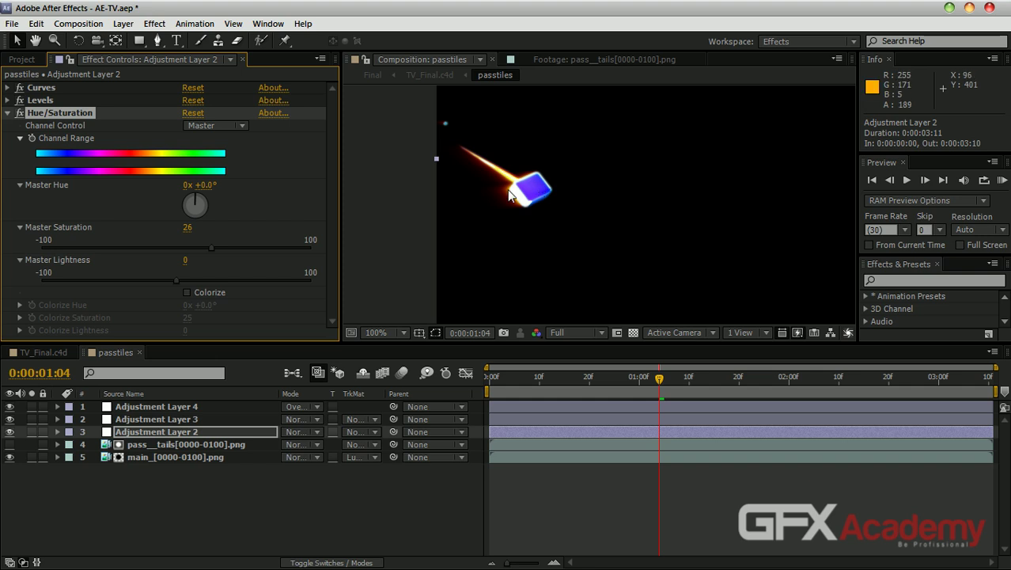
{"action": "left_click", "coordinate": [7, 113]}
Set the Shine effect's Ray Length to 0.5 on Adjustment Layer 3, after trying a longer 1.3.
{"action": "left_click", "coordinate": [139, 419]}
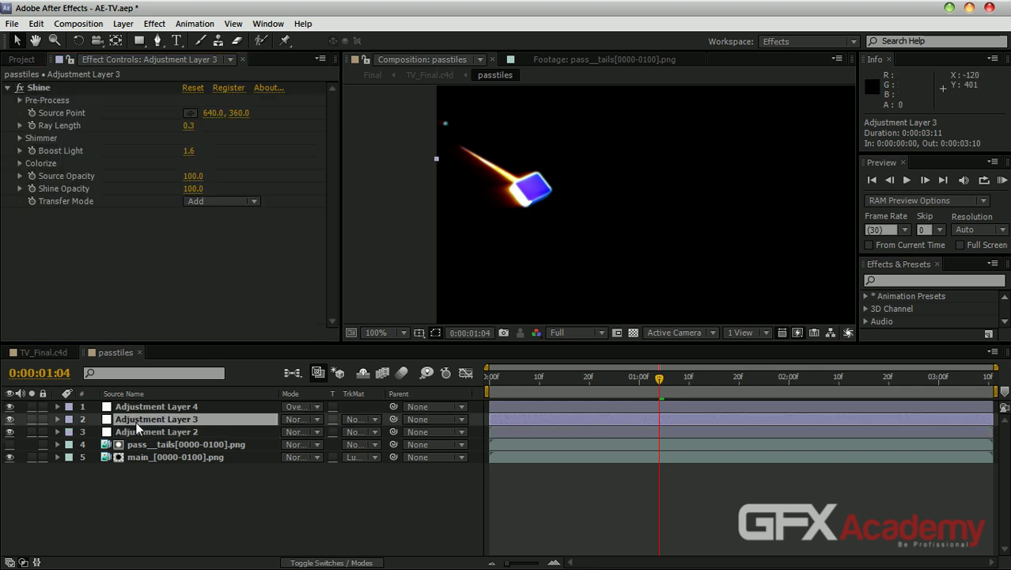
{"action": "left_click", "coordinate": [26, 93]}
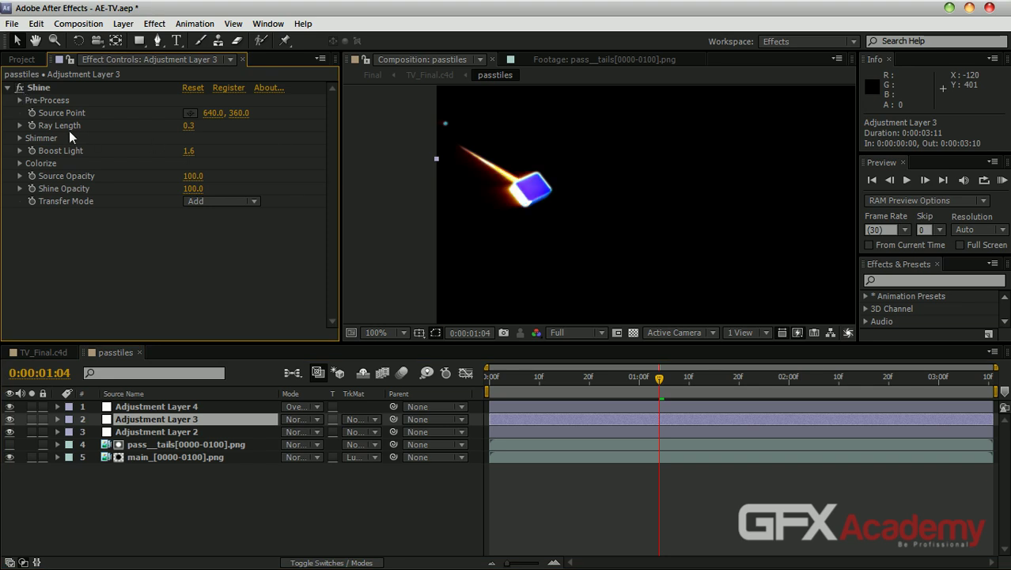
{"action": "mouse_move", "coordinate": [188, 126]}
{"action": "left_mouse_down"}
{"action": "mouse_move", "coordinate": [237, 126]}
{"action": "mouse_move", "coordinate": [193, 126]}
{"action": "left_mouse_up"}
{"action": "left_click", "coordinate": [194, 126]}
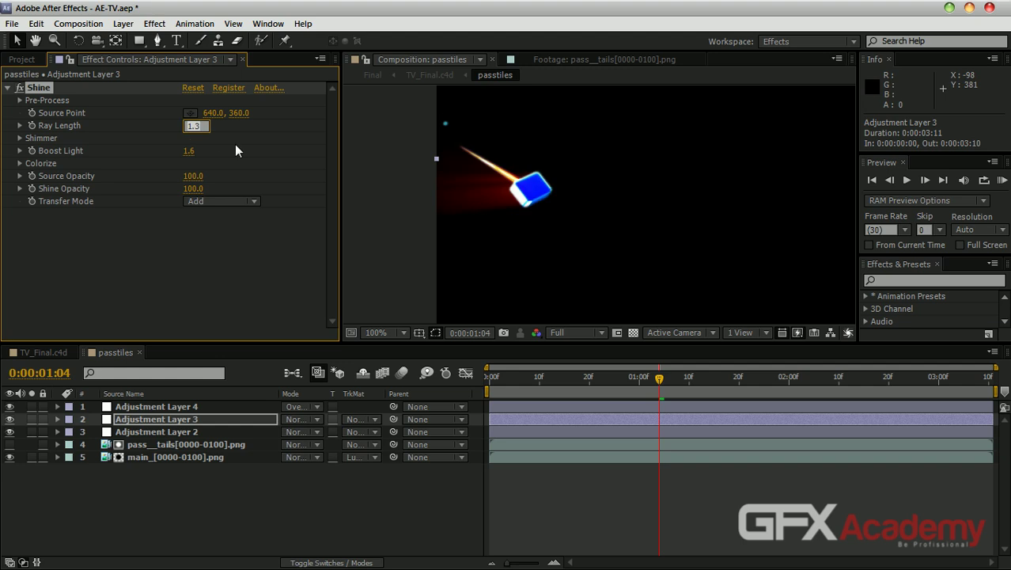
{"action": "type", "text": "0.5"}
{"action": "key", "text": "Return"}
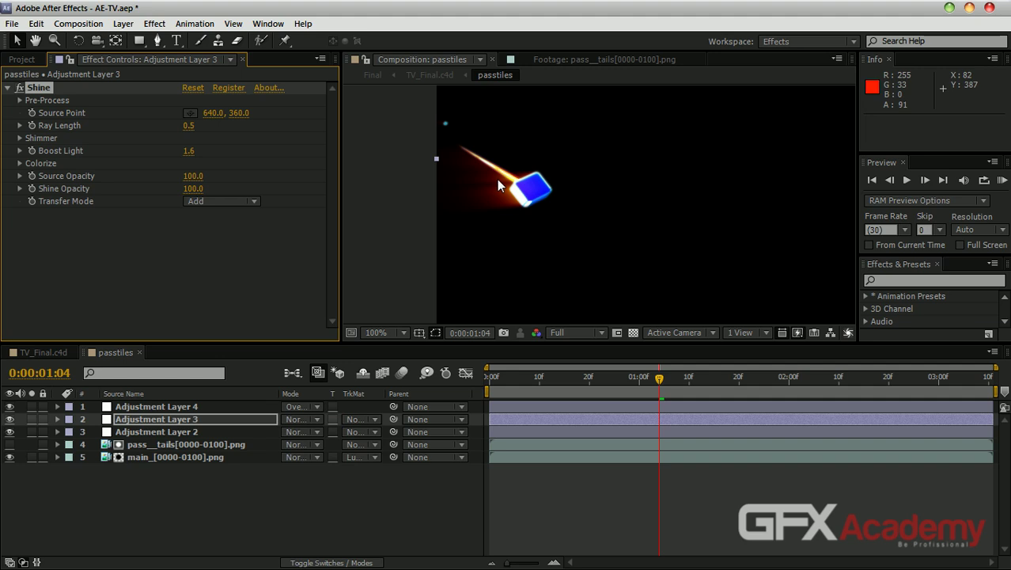
Set Shine's Boost Light to 1.0 and its Transfer Mode to Normal.
{"action": "left_click", "coordinate": [188, 150]}
{"action": "type", "text": "1"}
{"action": "key", "text": "Return"}
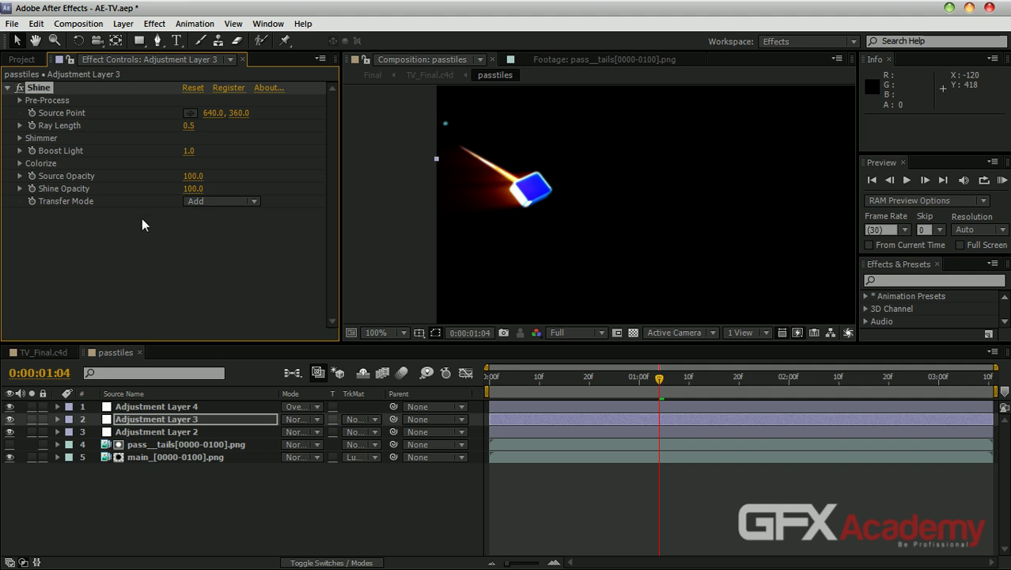
{"action": "left_click", "coordinate": [196, 202]}
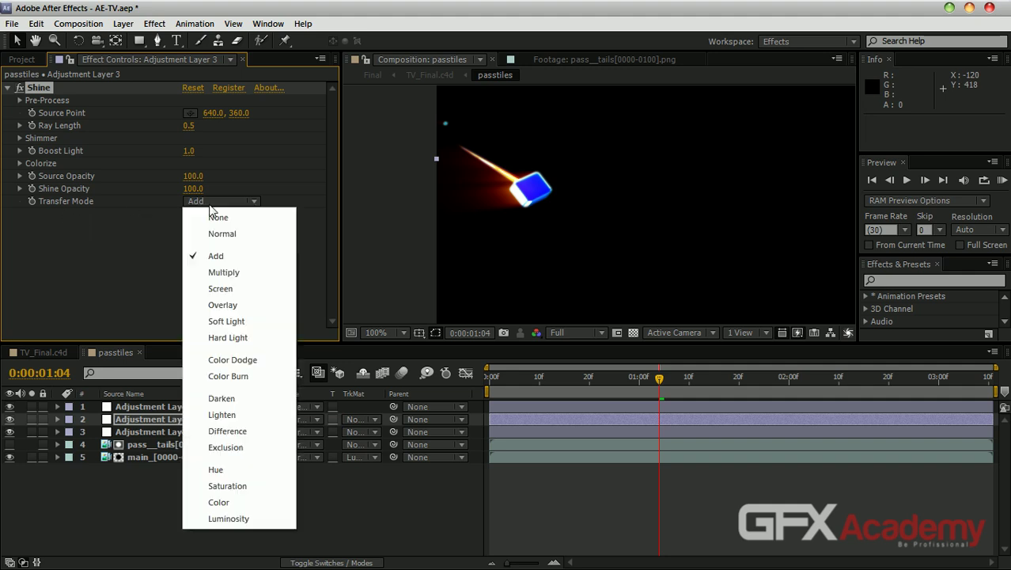
{"action": "left_click", "coordinate": [230, 230]}
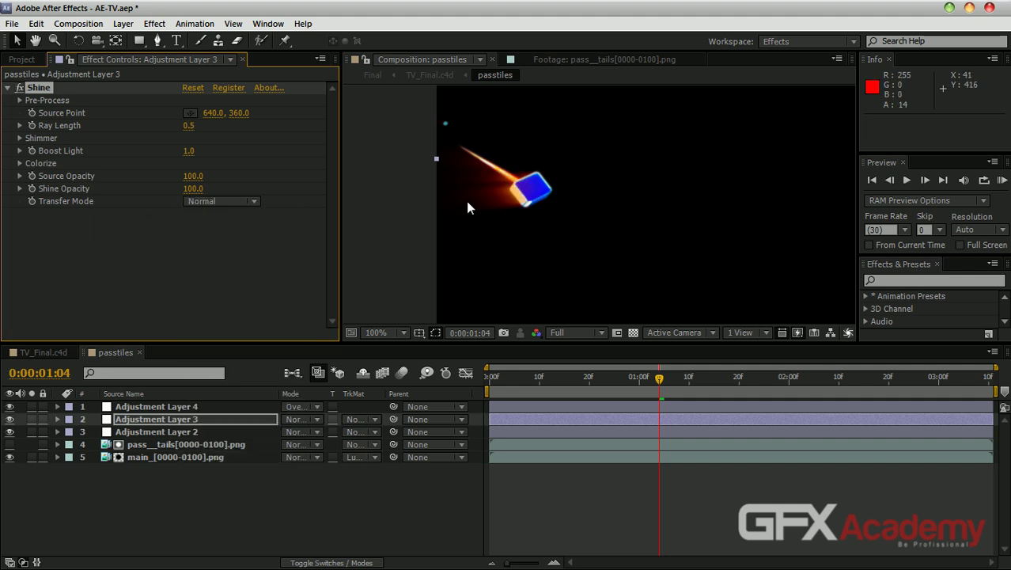
Check Shine's Colorize settings on Adjustment Layer 3, then set its Transfer Mode to Screen and its Source Point to 716.0, 755.0.
{"action": "left_click", "coordinate": [20, 163]}
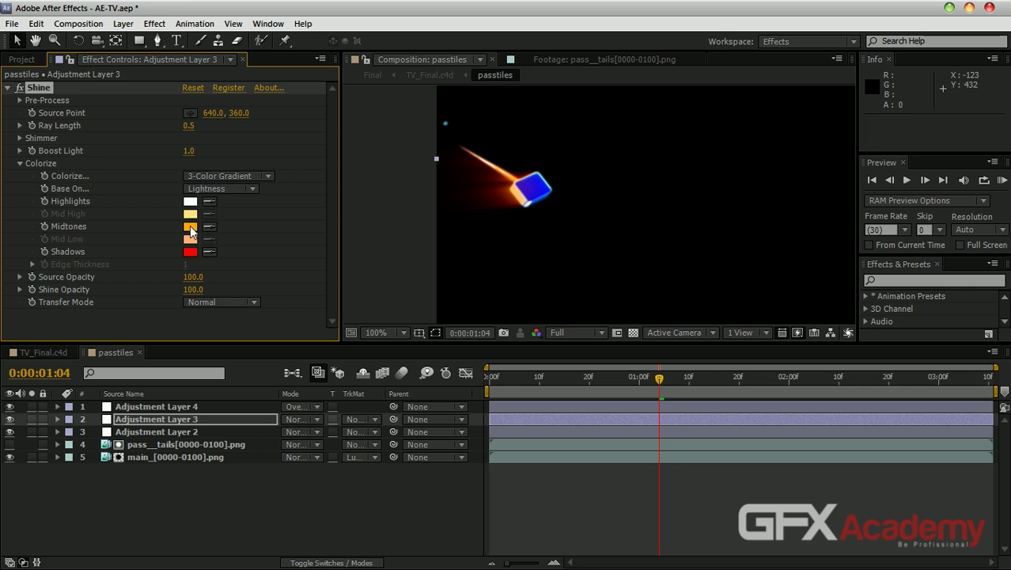
{"action": "left_click", "coordinate": [21, 161]}
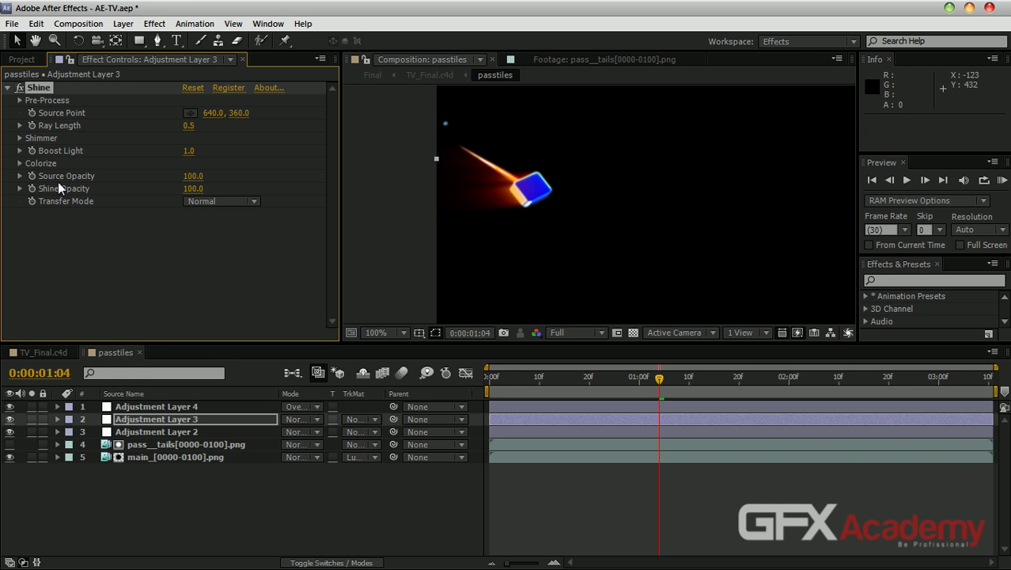
{"action": "left_click", "coordinate": [216, 203]}
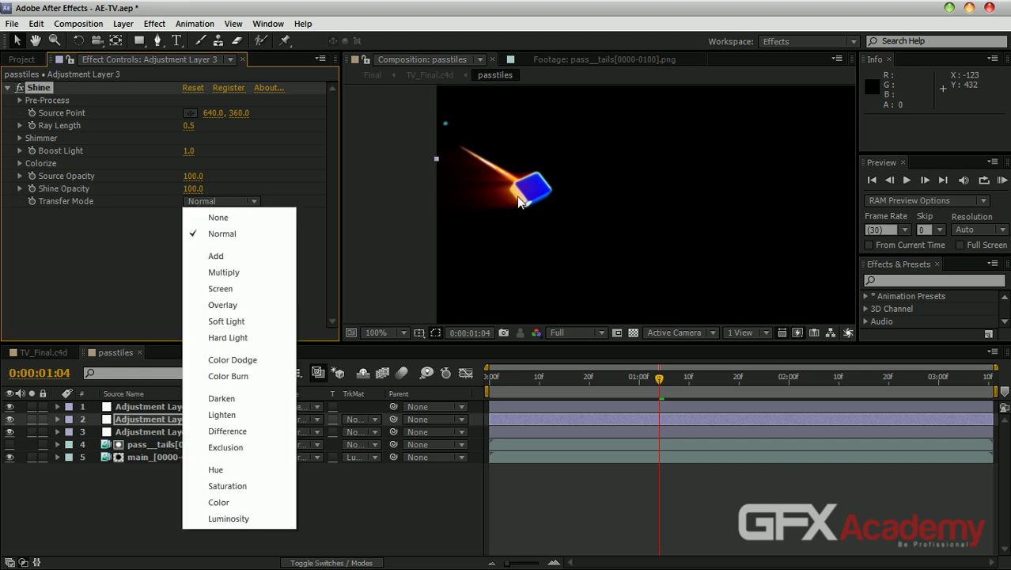
{"action": "left_click", "coordinate": [236, 289]}
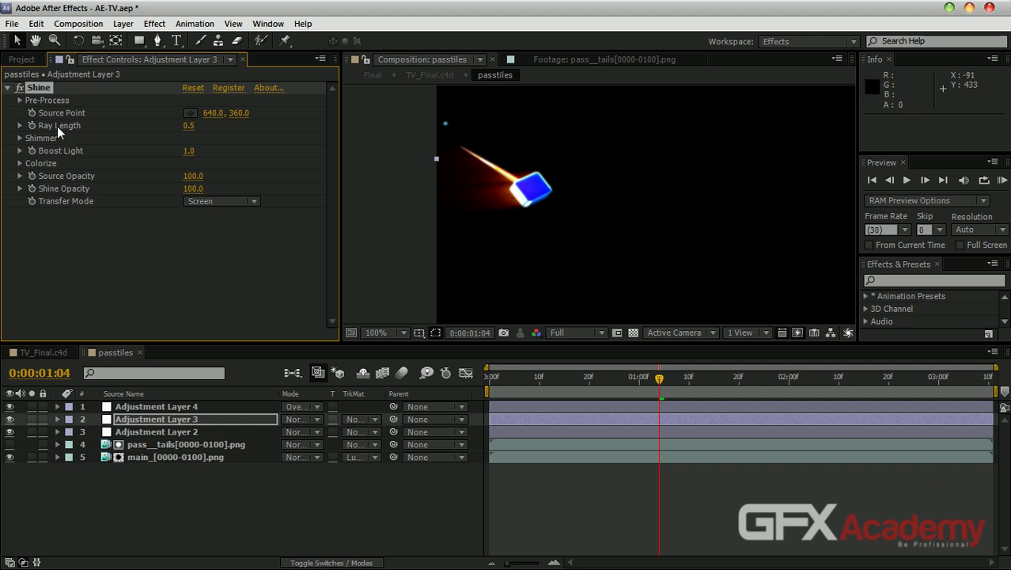
{"action": "left_click_drag", "start_coordinate": [238, 113], "coordinate": [521, 118]}
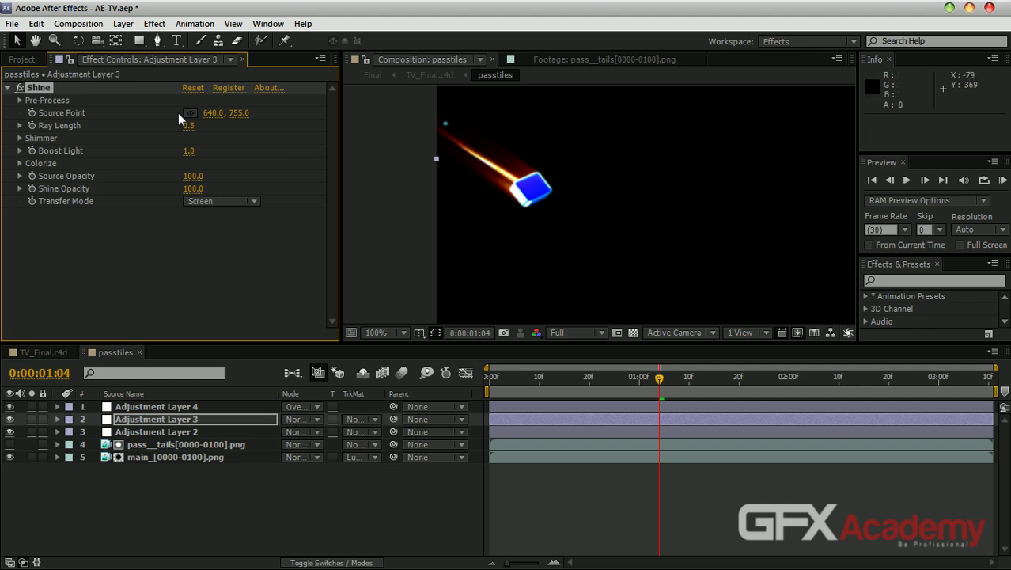
{"action": "left_click_drag", "start_coordinate": [212, 113], "coordinate": [268, 112]}
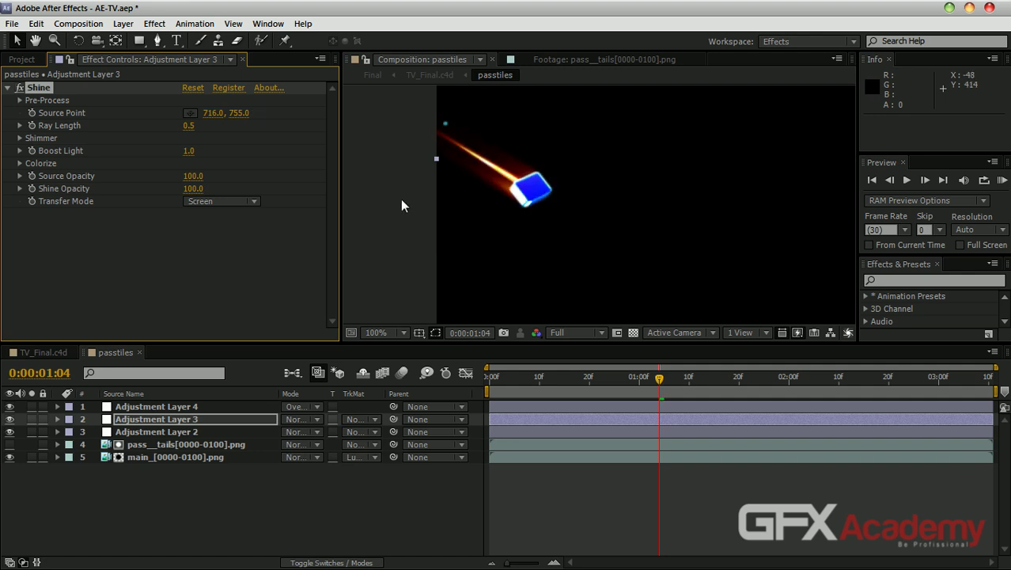
Set Adjustment Layer 4's blending mode to Soft Light and its Fast Blur Blurriness to 5.0.
{"action": "left_click", "coordinate": [184, 405]}
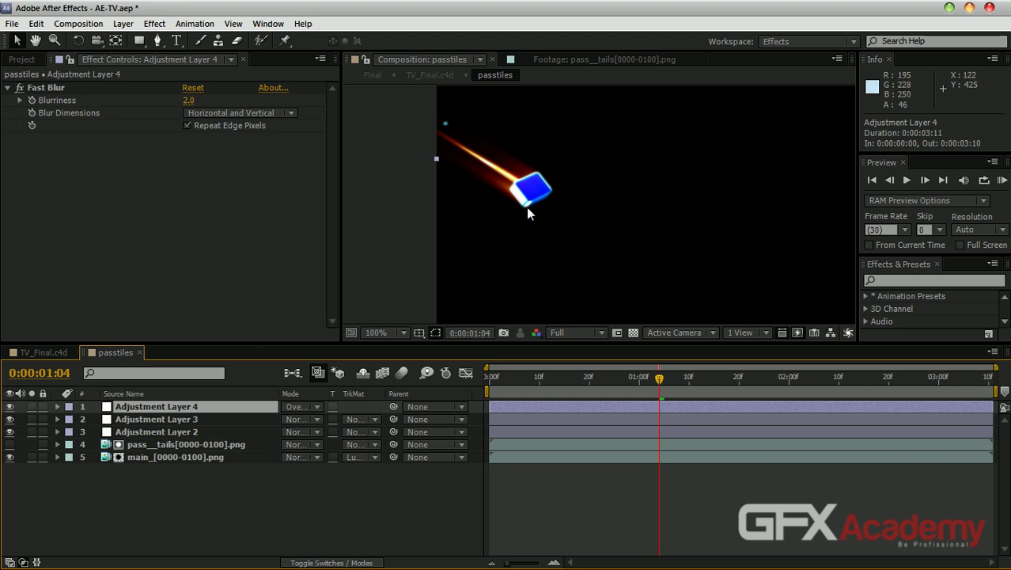
{"action": "left_click", "coordinate": [20, 90]}
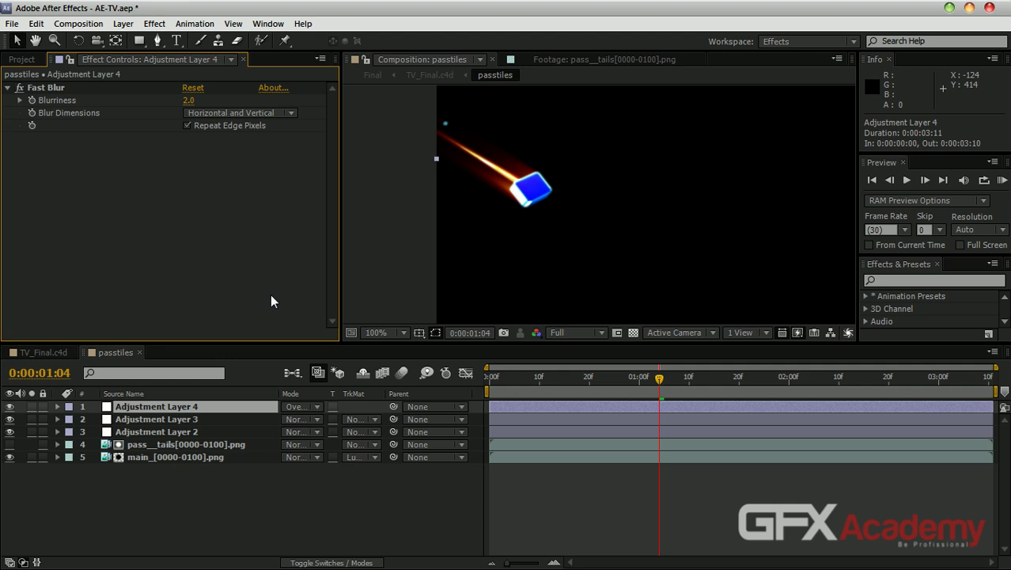
{"action": "left_click", "coordinate": [316, 404]}
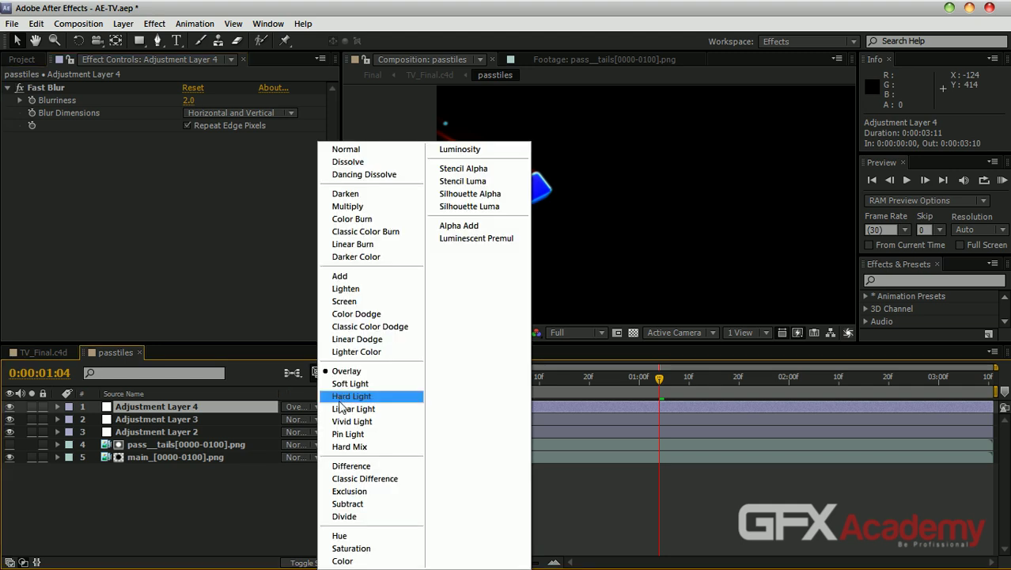
{"action": "left_click", "coordinate": [341, 386]}
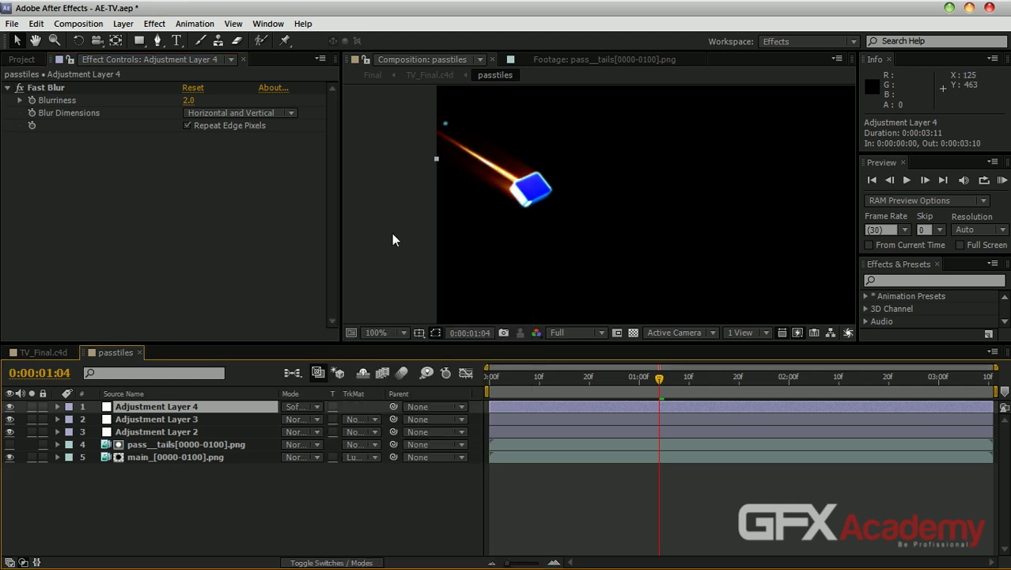
{"action": "left_click", "coordinate": [190, 101]}
{"action": "type", "text": "5"}
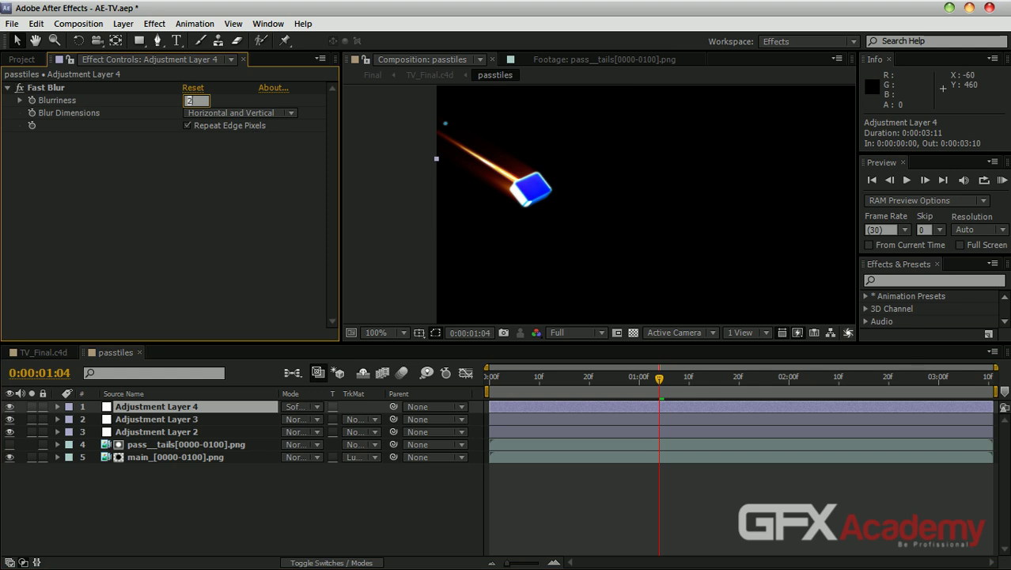
{"action": "key", "text": "Return"}
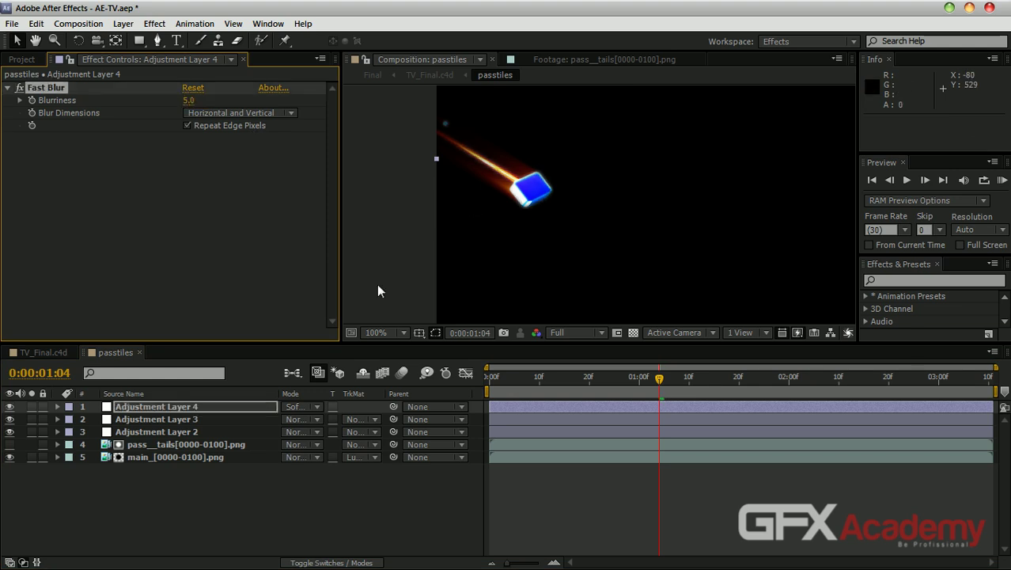
Close the passtiles composition, solo the passfloor layer in TV_Final.c4d instead of passtiles, and move the current time to 0:00:01:06.
{"action": "left_click", "coordinate": [139, 352]}
{"action": "left_click", "coordinate": [139, 481]}
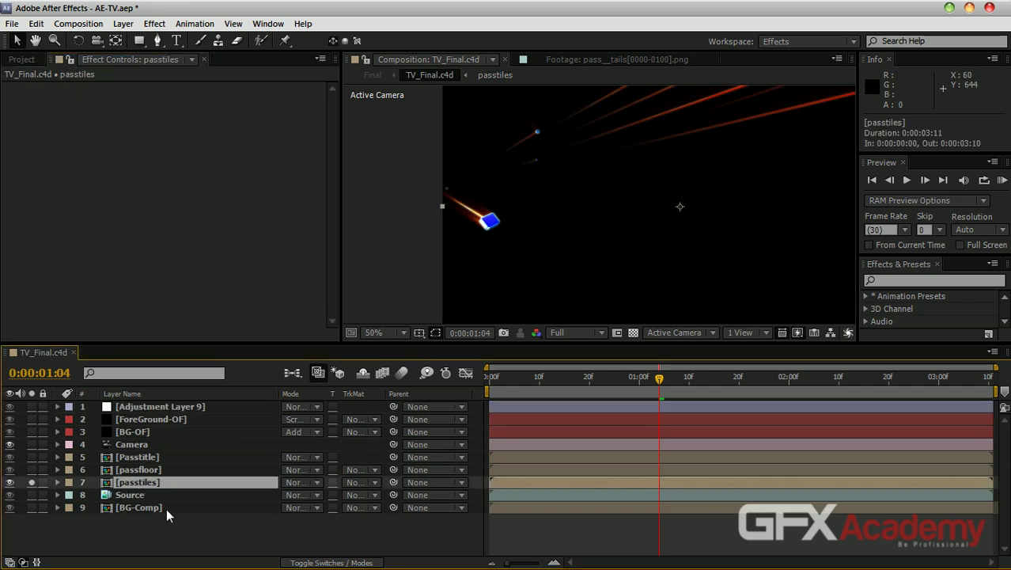
{"action": "left_click", "coordinate": [142, 469]}
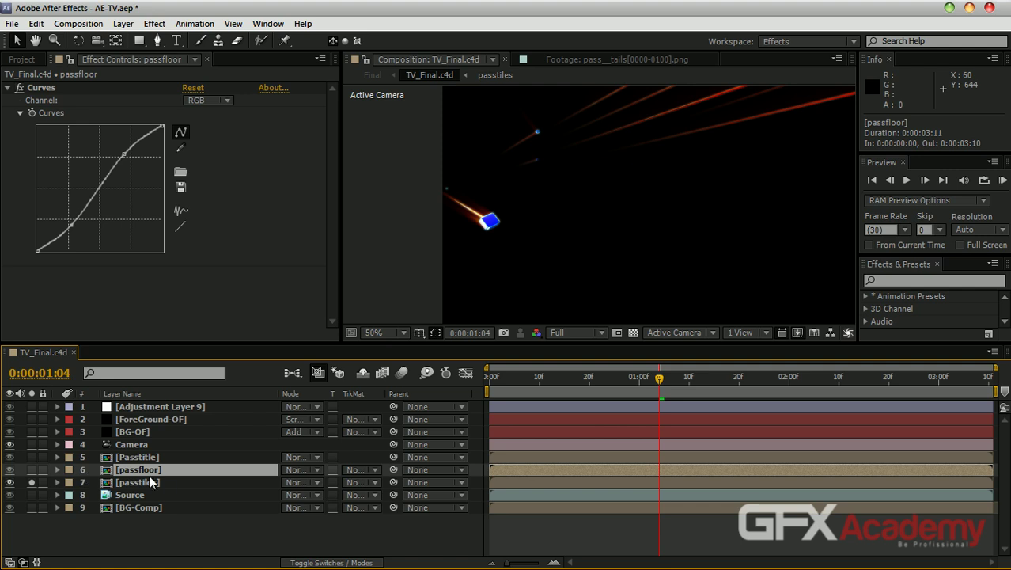
{"action": "left_click", "coordinate": [32, 470]}
{"action": "left_click_drag", "start_coordinate": [512, 377], "coordinate": [667, 377]}
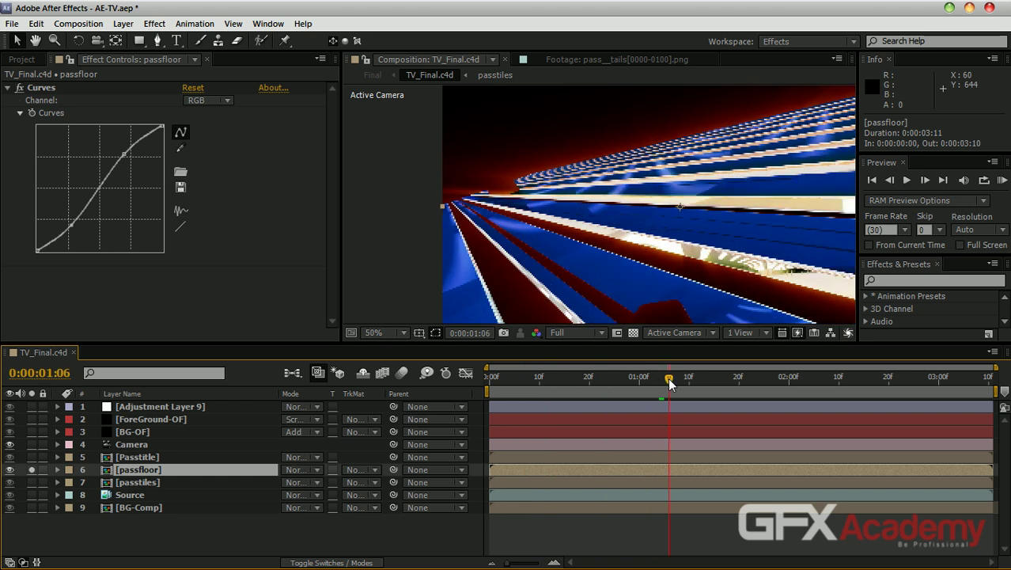
Point out the Passtitle, passfloor and passtiles layers and open the passfloor precomposition.
{"action": "left_click", "coordinate": [155, 458]}
{"action": "left_click", "coordinate": [156, 468]}
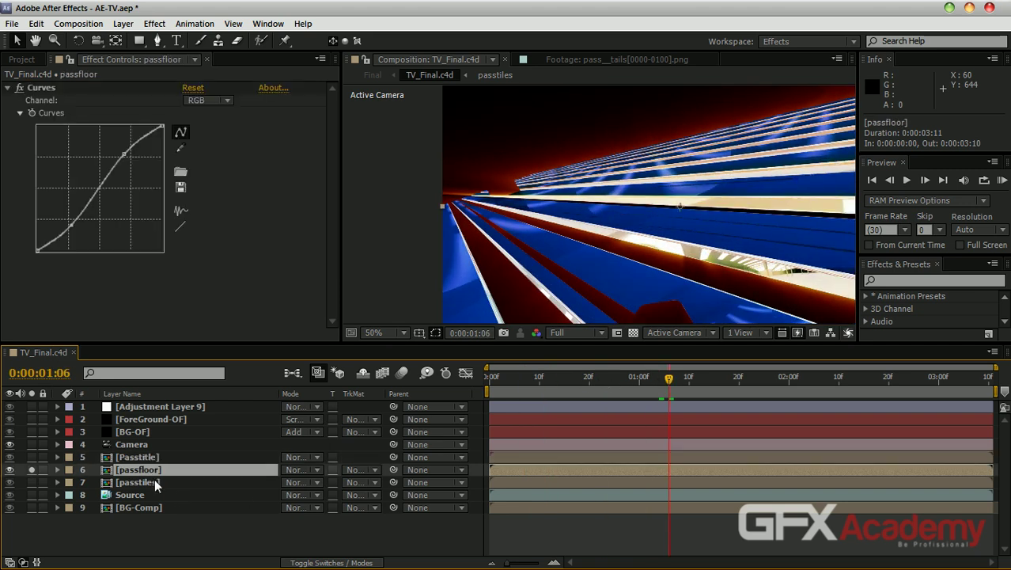
{"action": "left_click", "coordinate": [154, 481]}
{"action": "left_click", "coordinate": [154, 470]}
{"action": "left_click", "coordinate": [158, 482]}
{"action": "left_click", "coordinate": [157, 471], "text": "ctrl"}
{"action": "left_click", "coordinate": [158, 471]}
{"action": "left_click", "coordinate": [154, 455]}
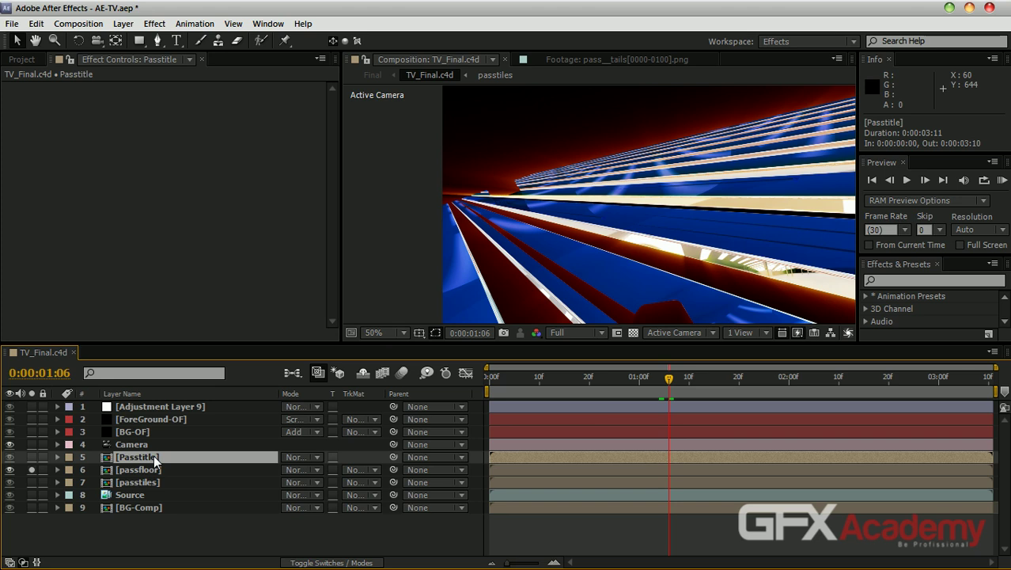
{"action": "left_click", "coordinate": [181, 471]}
{"action": "double_click", "coordinate": [141, 470]}
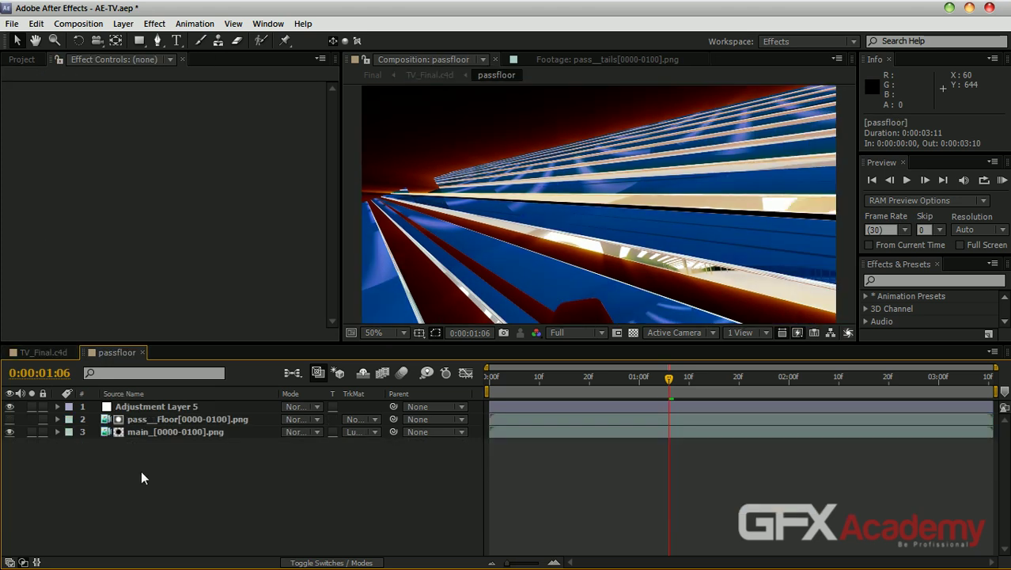
Try a Luma Inverted Matte from pass__Floor[0000-0100].png on the main_[0000-0100].png layer and restore the Luma Matte.
{"action": "left_click", "coordinate": [171, 434]}
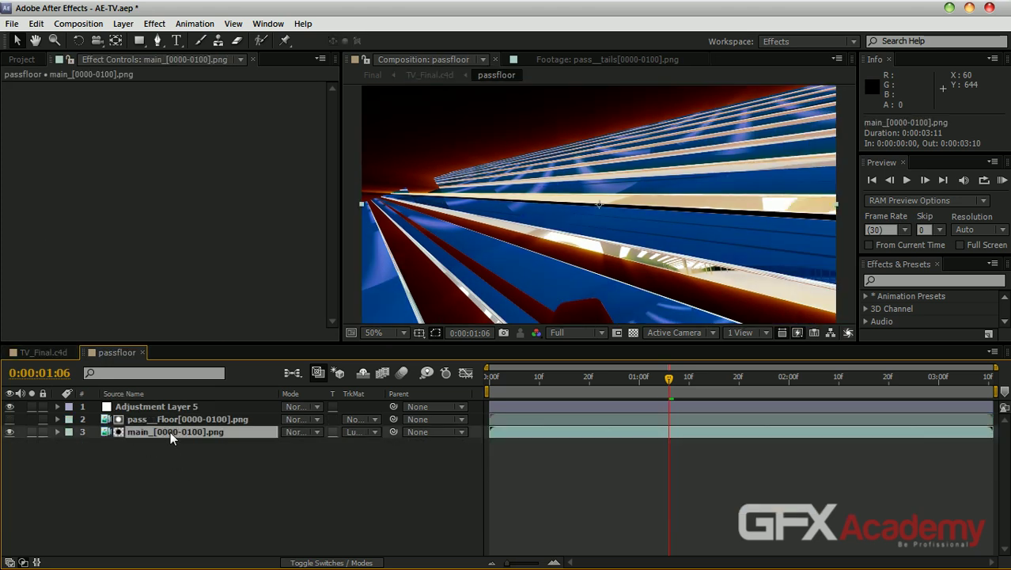
{"action": "left_click", "coordinate": [157, 421]}
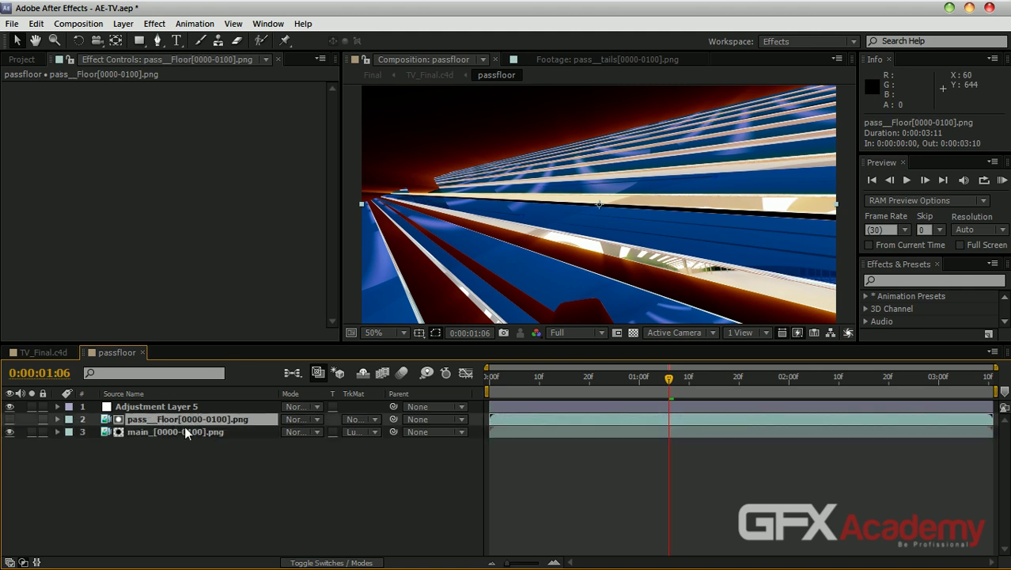
{"action": "left_click", "coordinate": [349, 432]}
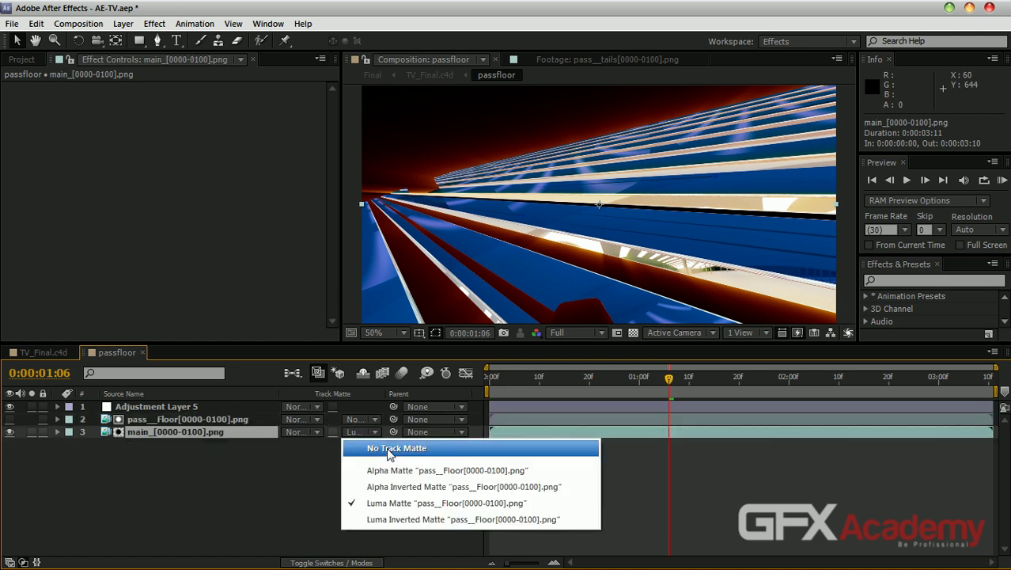
{"action": "left_click", "coordinate": [393, 520]}
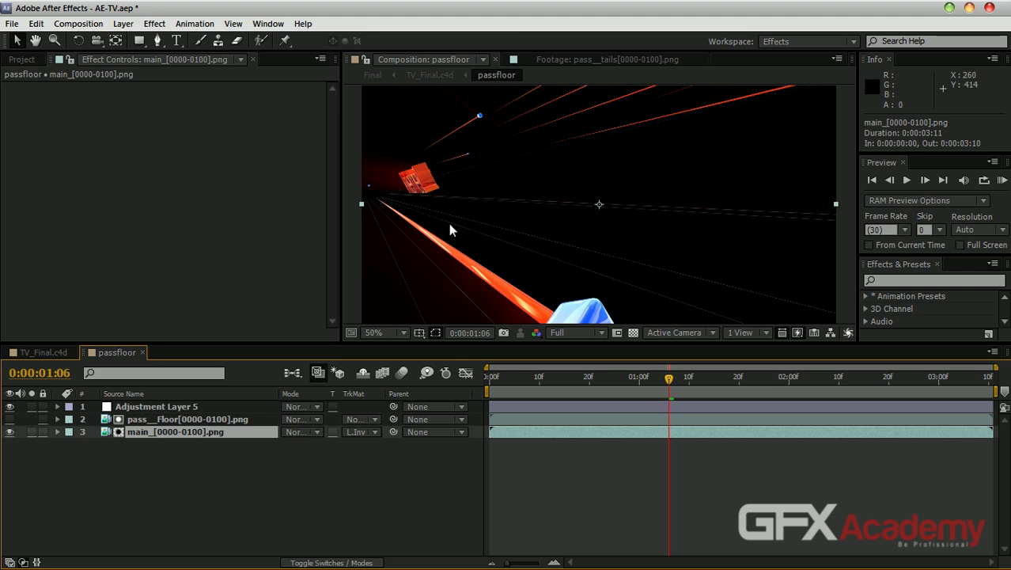
{"action": "left_click", "coordinate": [356, 432]}
{"action": "left_click", "coordinate": [381, 509]}
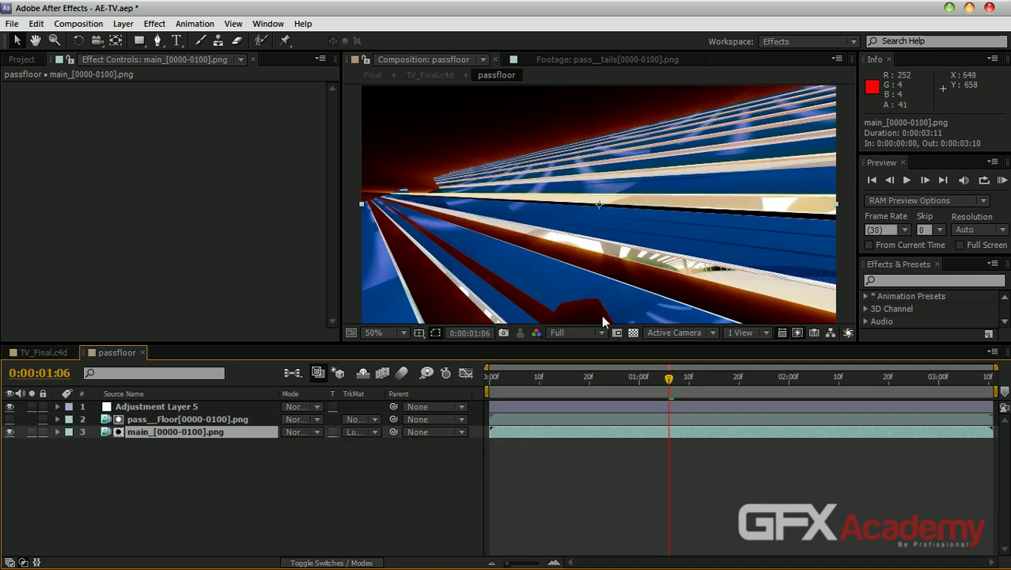
Try an Alpha Matte from pass__Floor[0000-0100].png on the main_[0000-0100].png layer and return it to Luma Matte.
{"action": "left_click", "coordinate": [375, 432]}
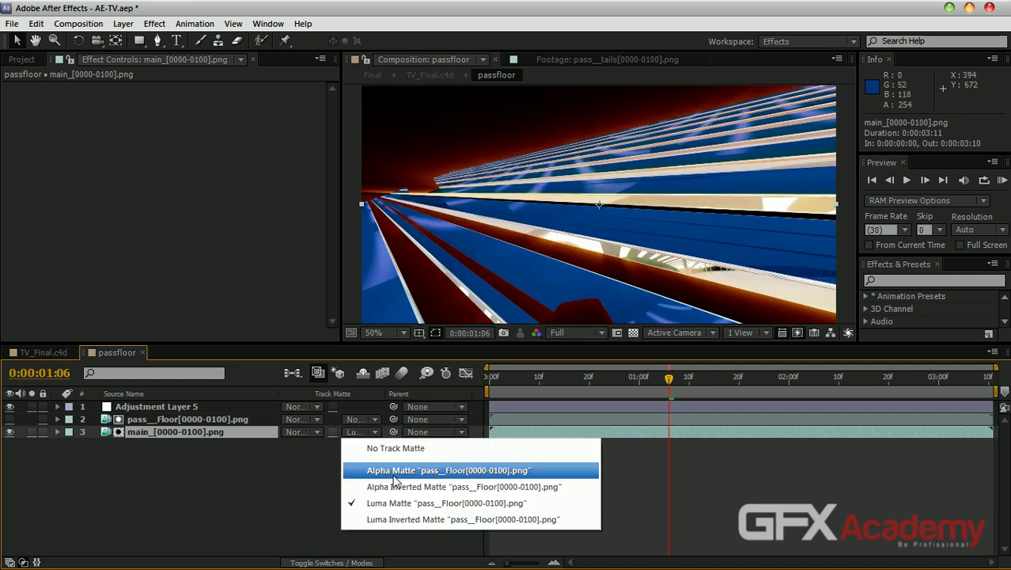
{"action": "left_click", "coordinate": [396, 471]}
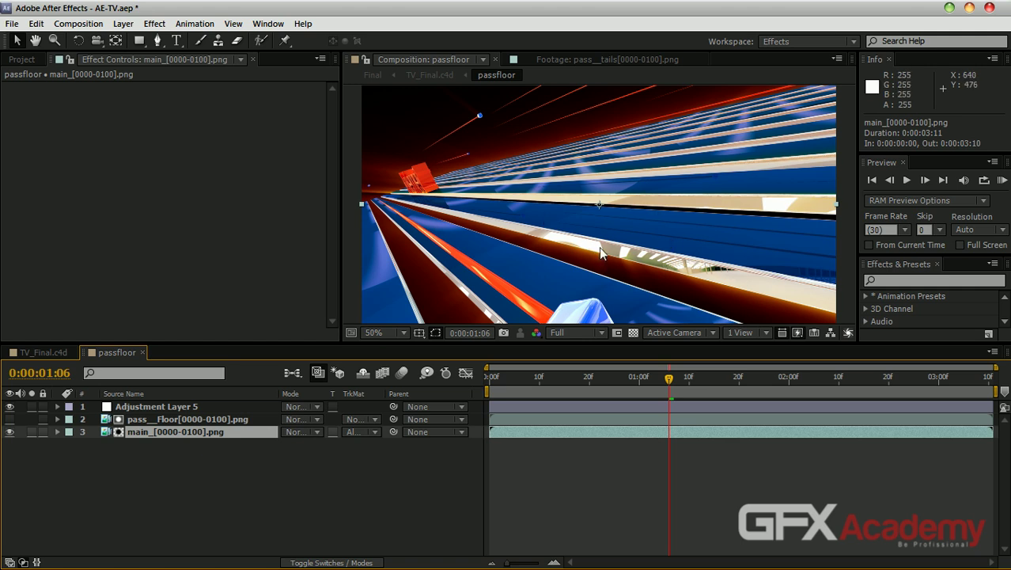
{"action": "left_click", "coordinate": [361, 431]}
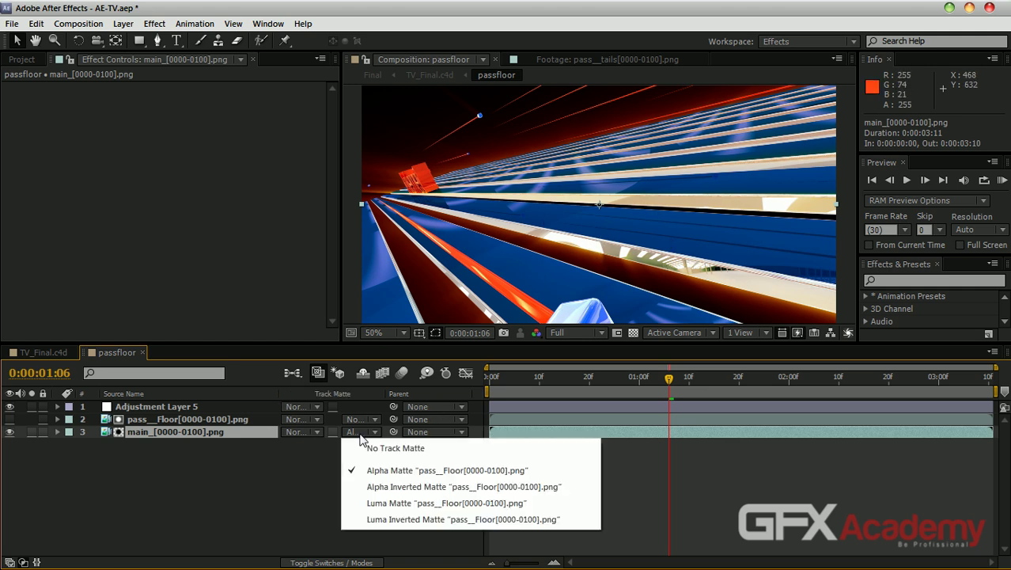
{"action": "left_click", "coordinate": [390, 505]}
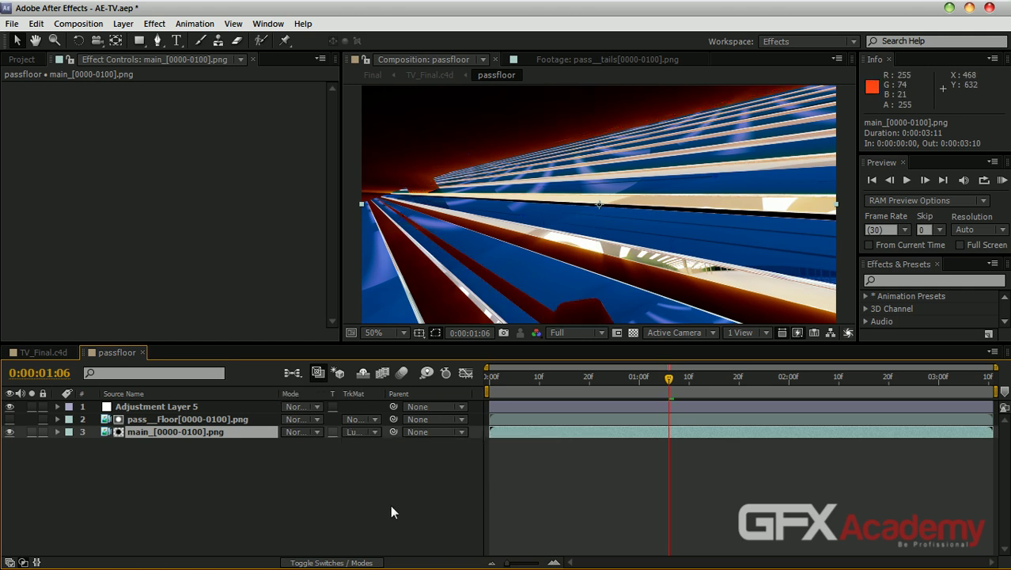
Try the Soft Light Transfer Mode for Shine on Adjustment Layer 5 and return it to Overlay.
{"action": "left_click", "coordinate": [174, 407]}
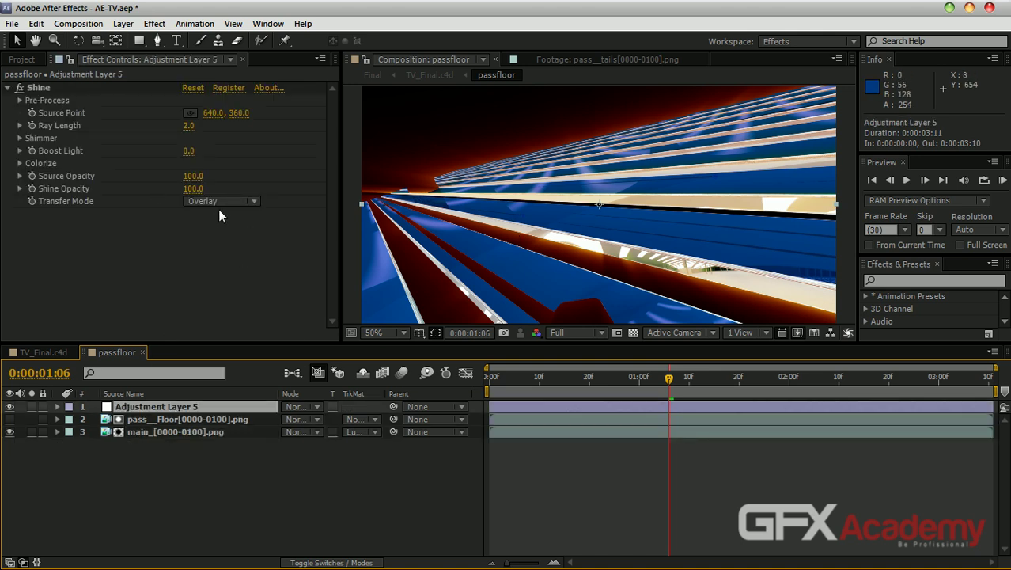
{"action": "left_click", "coordinate": [237, 201]}
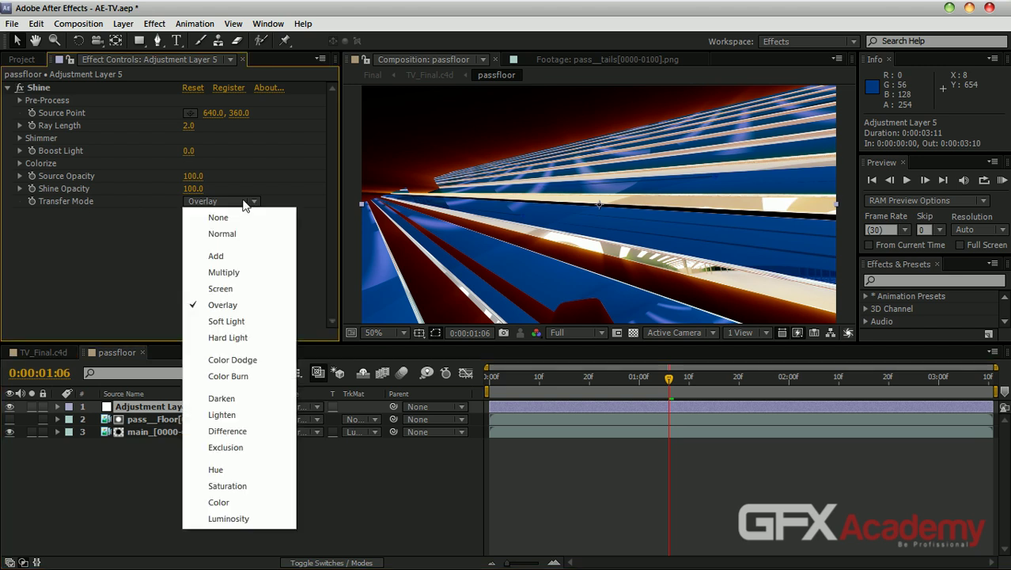
{"action": "left_click", "coordinate": [249, 321]}
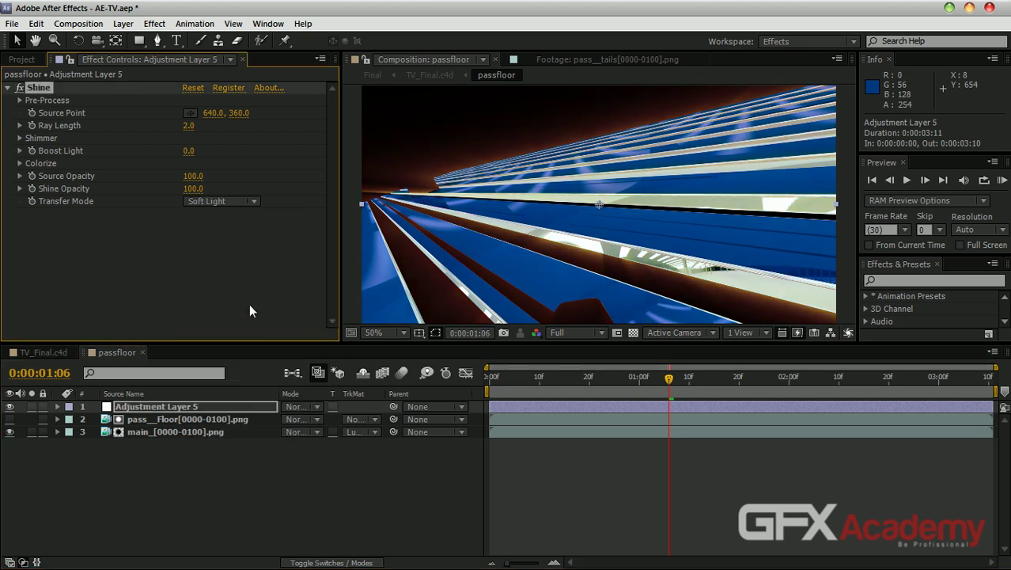
{"action": "left_click", "coordinate": [231, 203]}
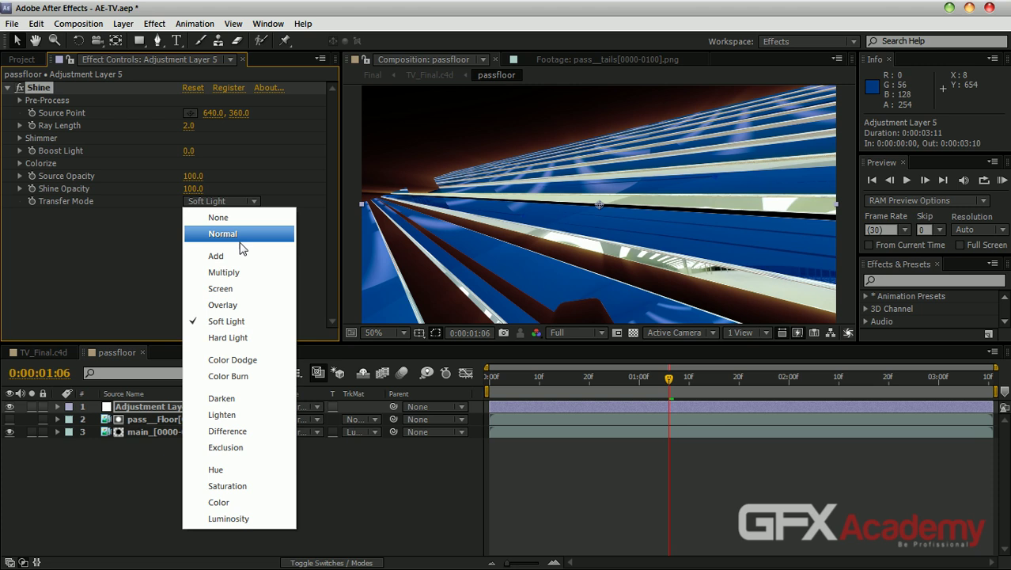
{"action": "left_click", "coordinate": [240, 305]}
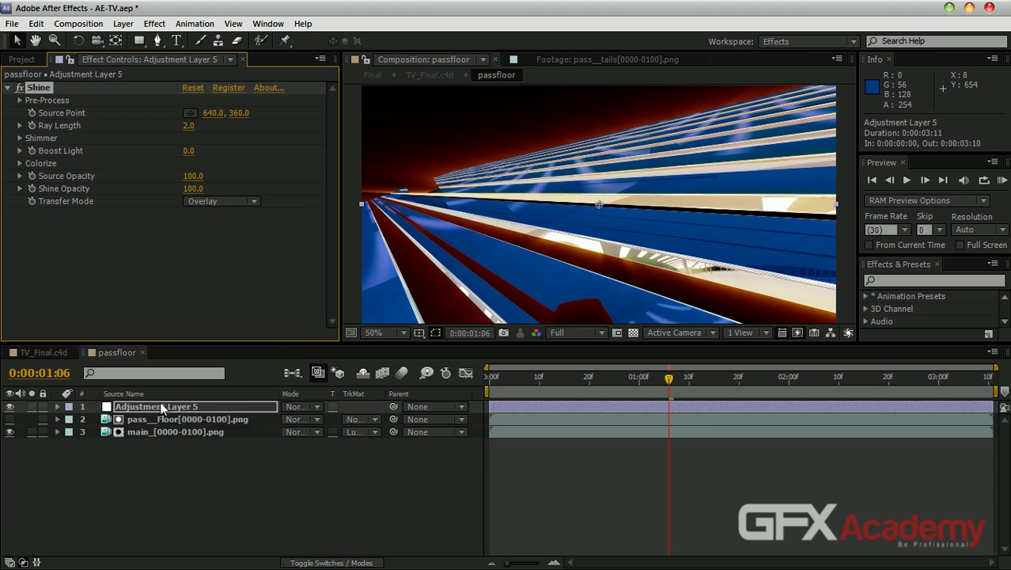
Close the passfloor composition and compare the passfloor layer with its Curves effect off and on.
{"action": "left_click", "coordinate": [142, 352]}
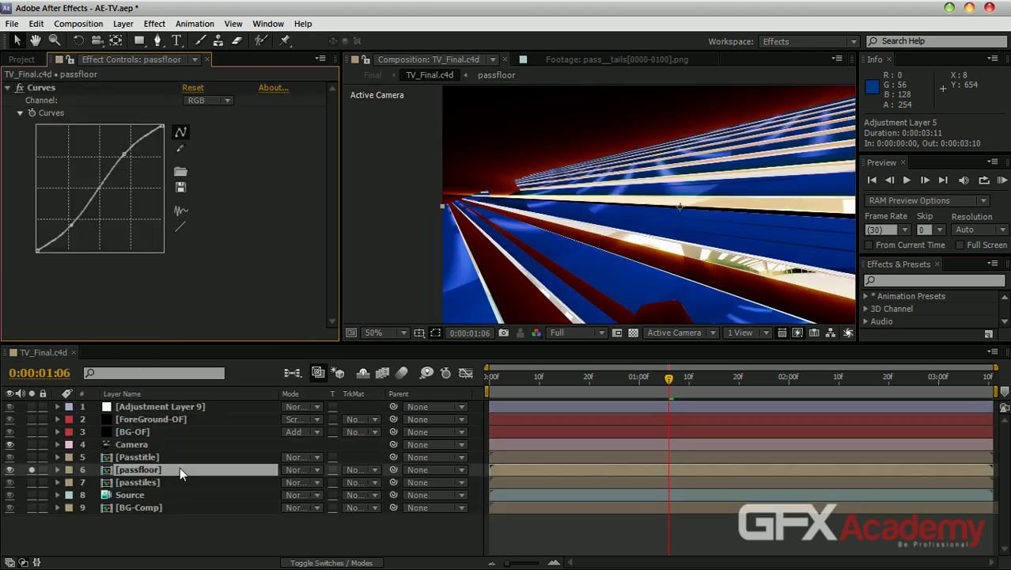
{"action": "left_click", "coordinate": [20, 88]}
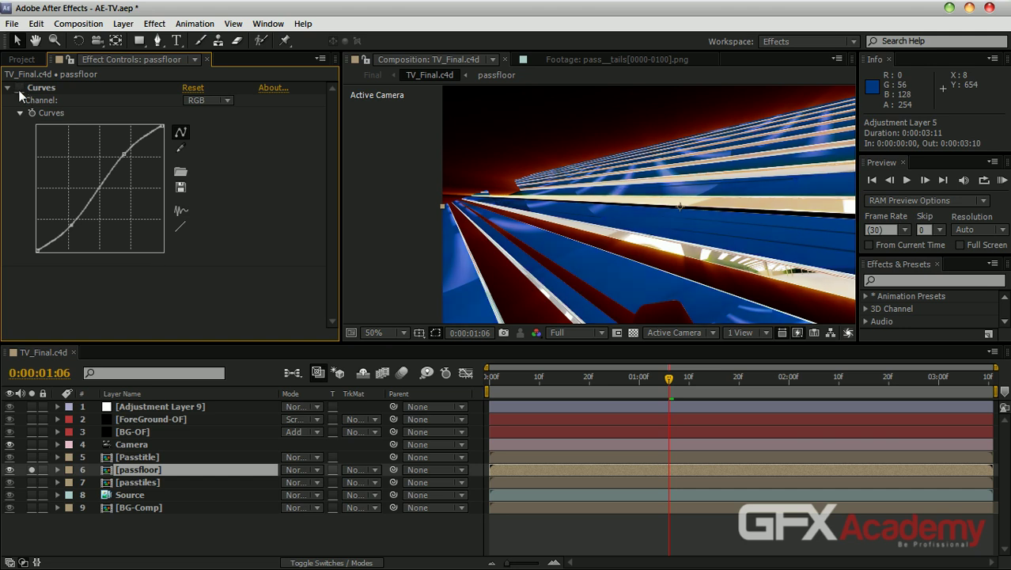
{"action": "left_click", "coordinate": [20, 88]}
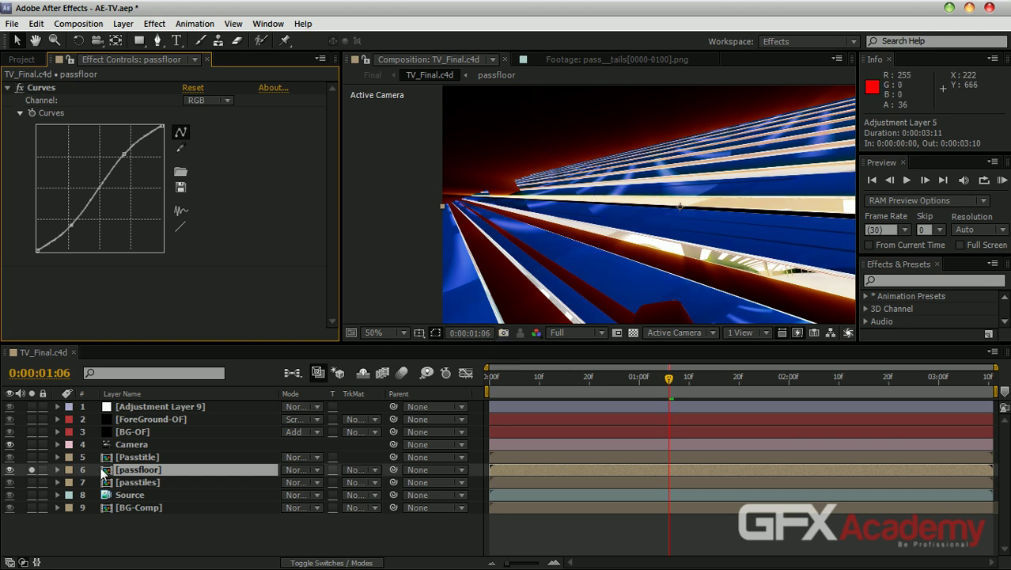
Solo the passtiles, Source, BG-Comp and Passtitle layers together with passfloor to view the combined scene.
{"action": "left_click_drag", "start_coordinate": [32, 482], "coordinate": [32, 507]}
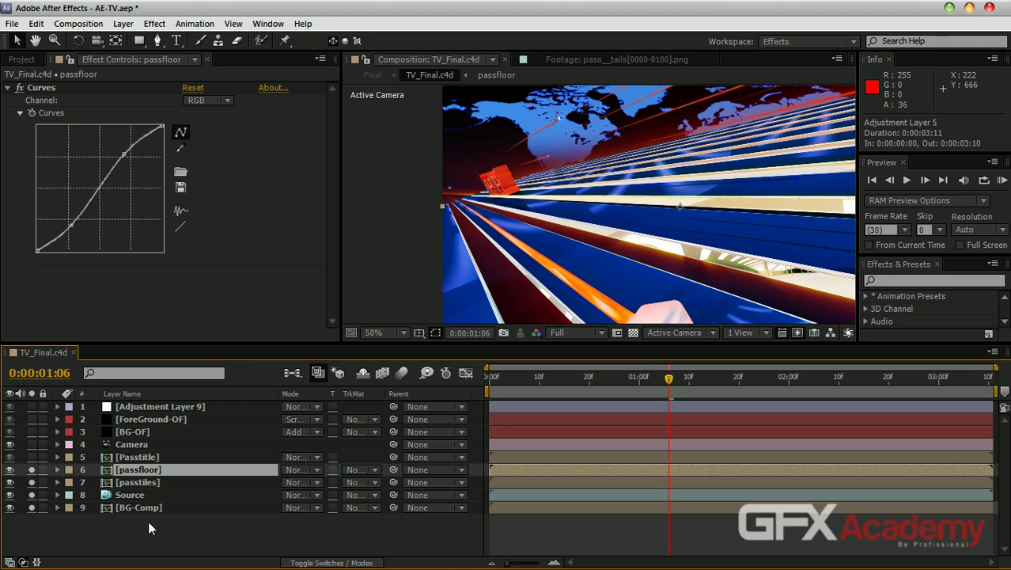
{"action": "left_click", "coordinate": [144, 457]}
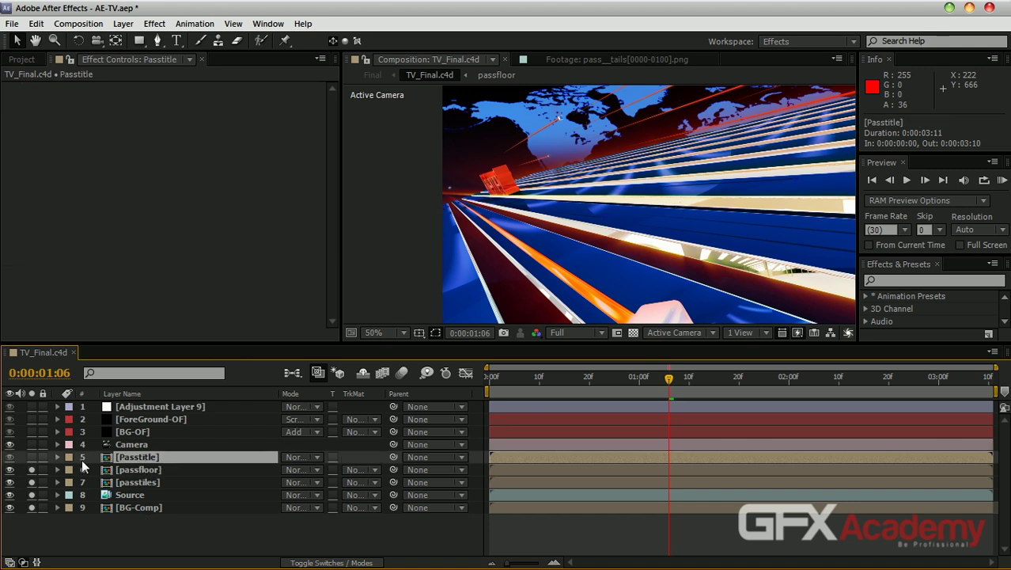
{"action": "left_click", "coordinate": [32, 456]}
{"action": "scroll", "coordinate": [633, 182], "scroll_direction": "down", "scroll_amount": 1}
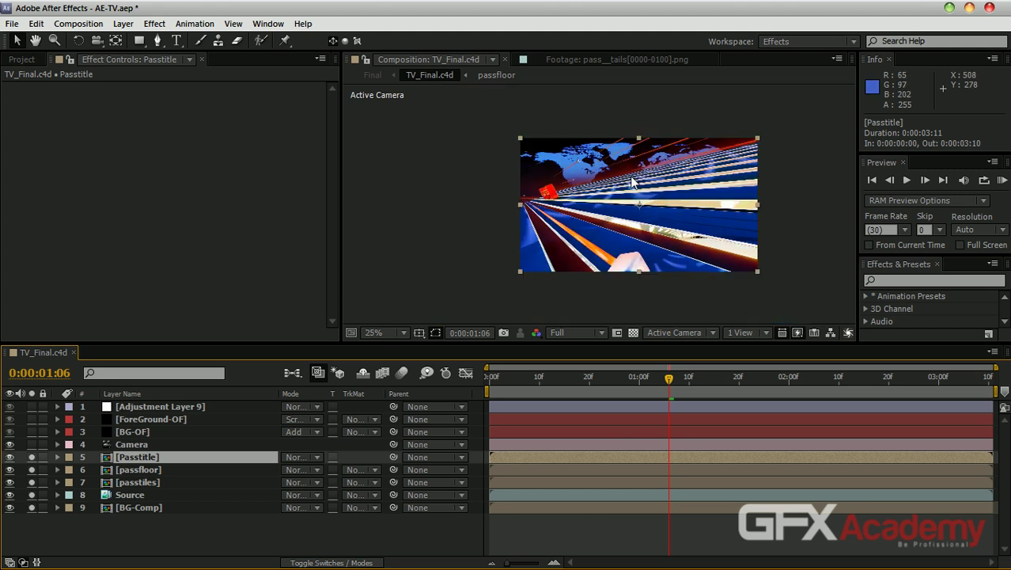
{"action": "scroll", "coordinate": [633, 182], "scroll_direction": "up", "scroll_amount": 1}
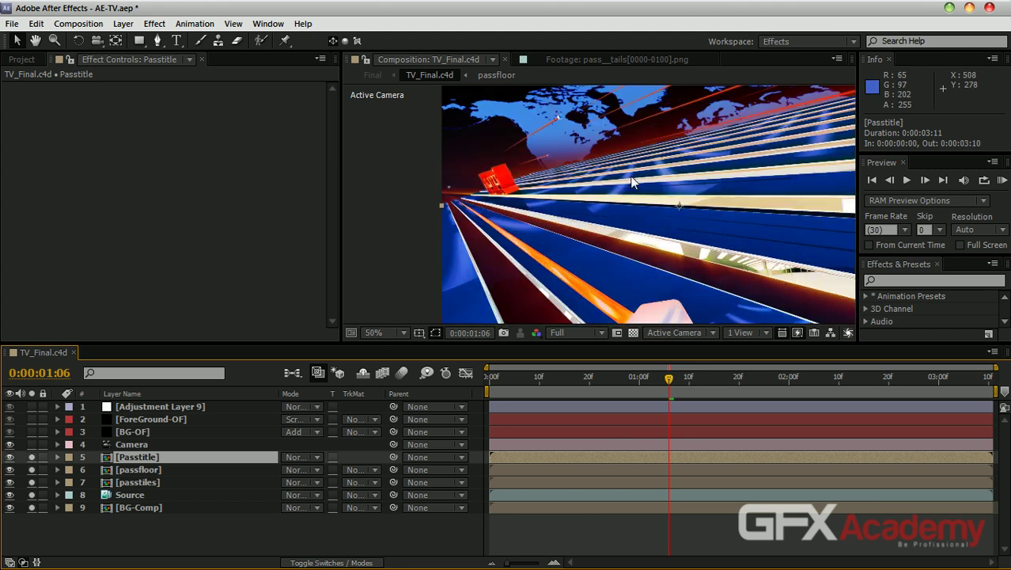
Open the Passtitle composition at 0:00:02:17 and inspect the title lettering up close with Adjustment Layer 8 selected.
{"action": "double_click", "coordinate": [155, 461]}
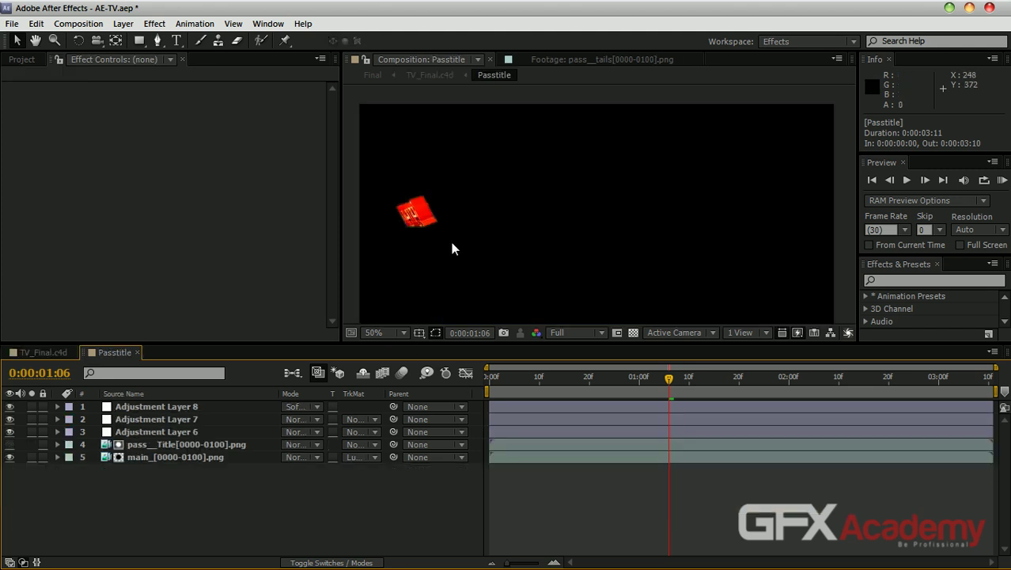
{"action": "left_click_drag", "start_coordinate": [669, 379], "coordinate": [868, 379]}
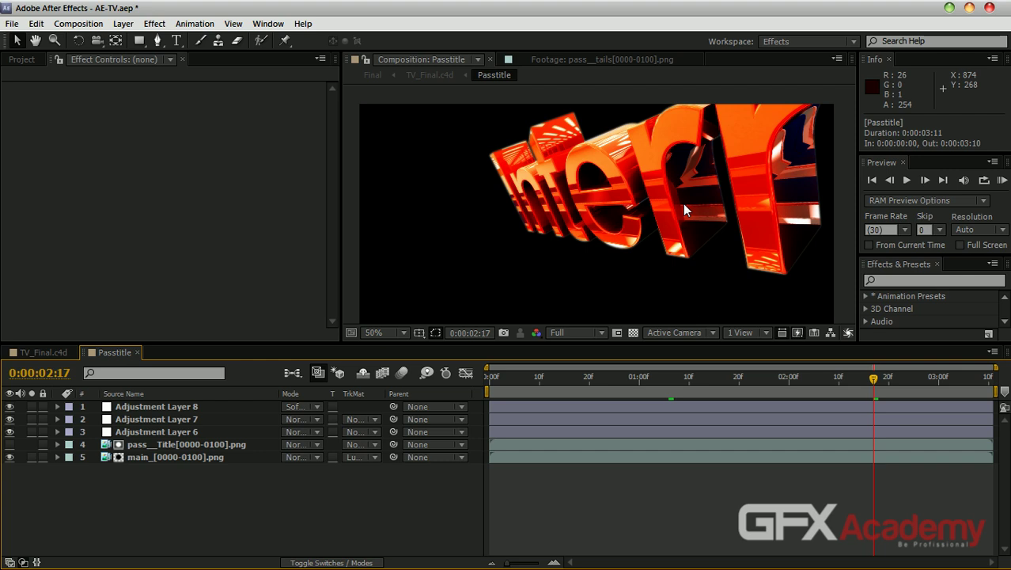
{"action": "left_click", "coordinate": [211, 410]}
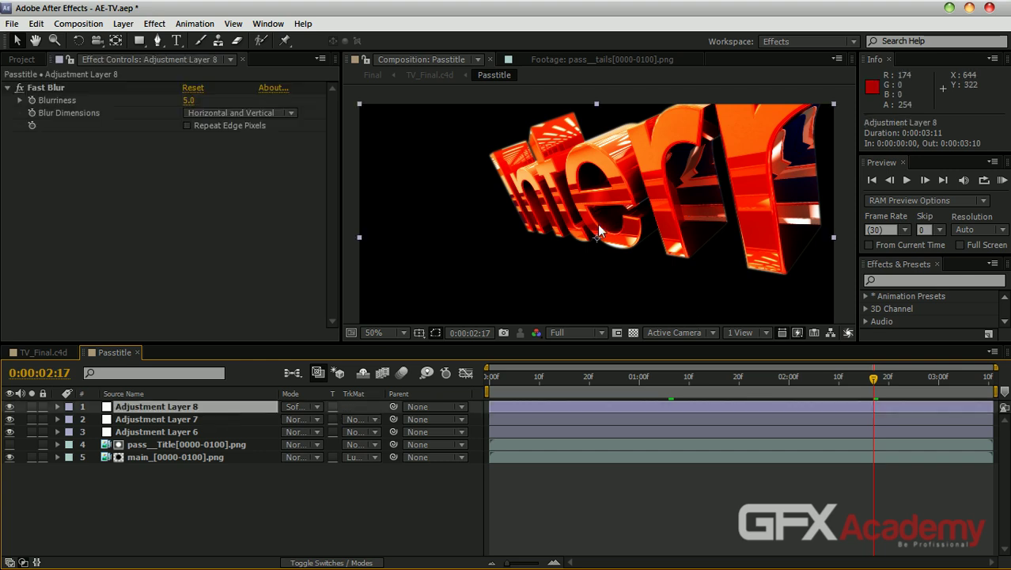
{"action": "scroll", "coordinate": [598, 220], "scroll_direction": "up", "scroll_amount": 2}
{"action": "left_click_drag", "start_coordinate": [598, 221], "coordinate": [481, 264]}
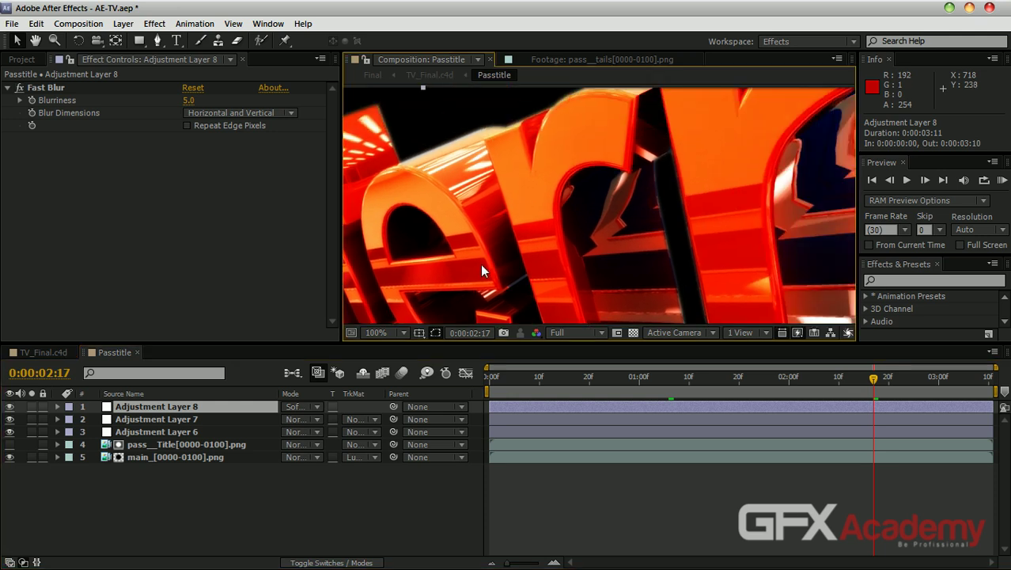
Compare the title with Adjustment Layer 8's Fast Blur effect off and on.
{"action": "left_click", "coordinate": [20, 88]}
{"action": "left_click", "coordinate": [20, 88]}
{"action": "left_click", "coordinate": [20, 88]}
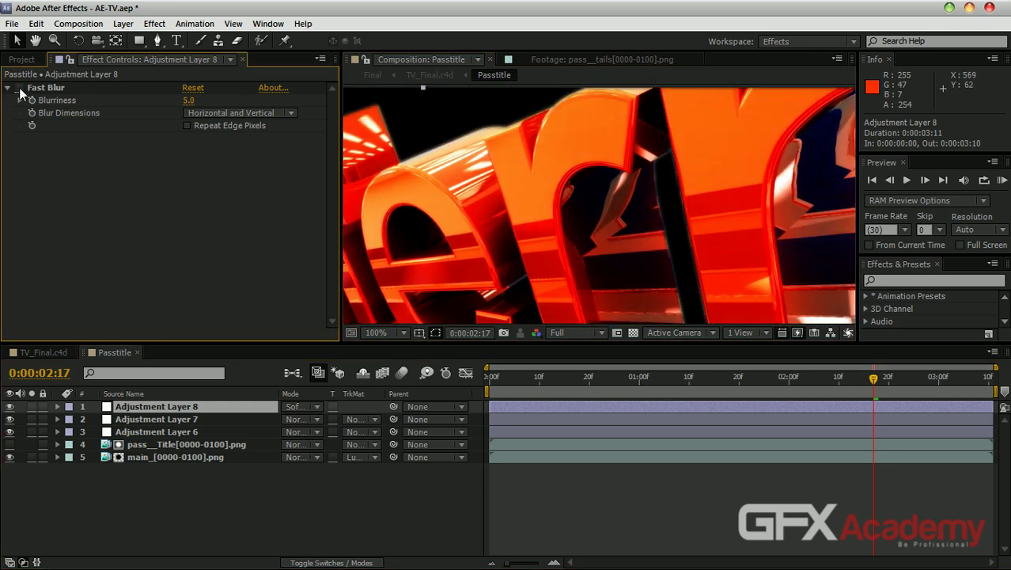
{"action": "left_click", "coordinate": [20, 88]}
{"action": "left_click", "coordinate": [20, 88]}
Try the Overlay blending mode on Adjustment Layer 8 and return it to Soft Light.
{"action": "left_click", "coordinate": [293, 407]}
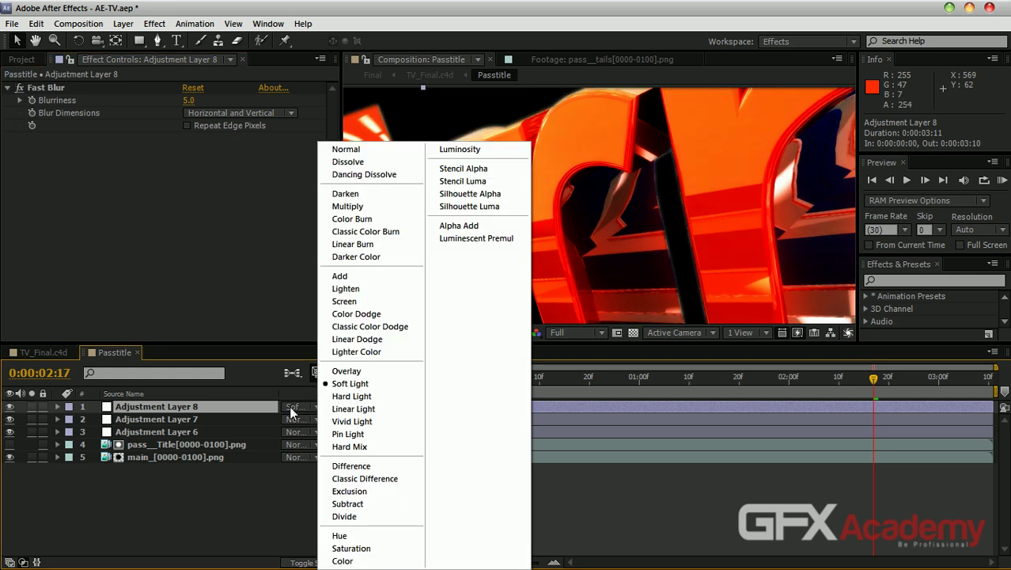
{"action": "left_click", "coordinate": [370, 371]}
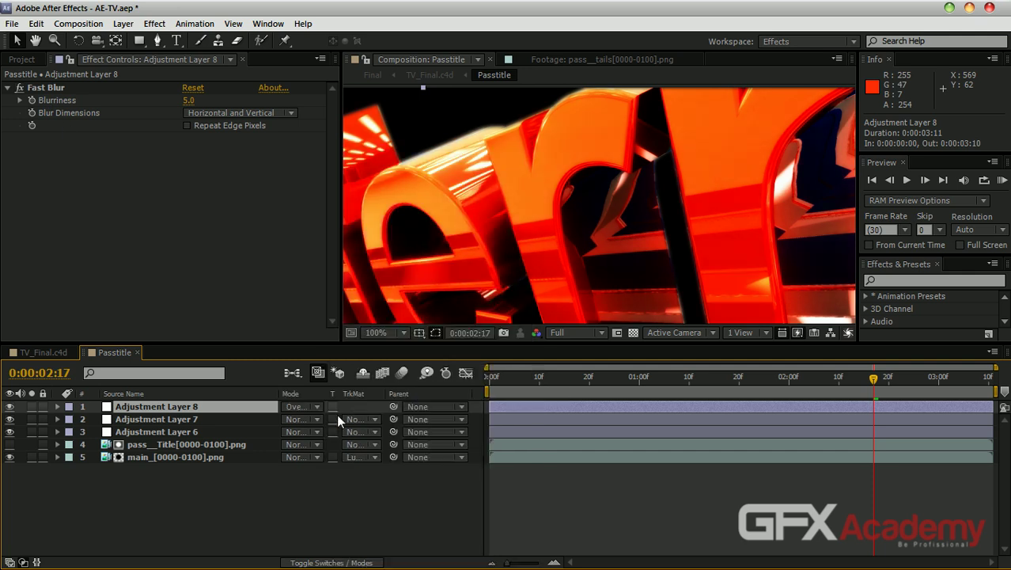
{"action": "left_click", "coordinate": [305, 406]}
{"action": "left_click", "coordinate": [335, 384]}
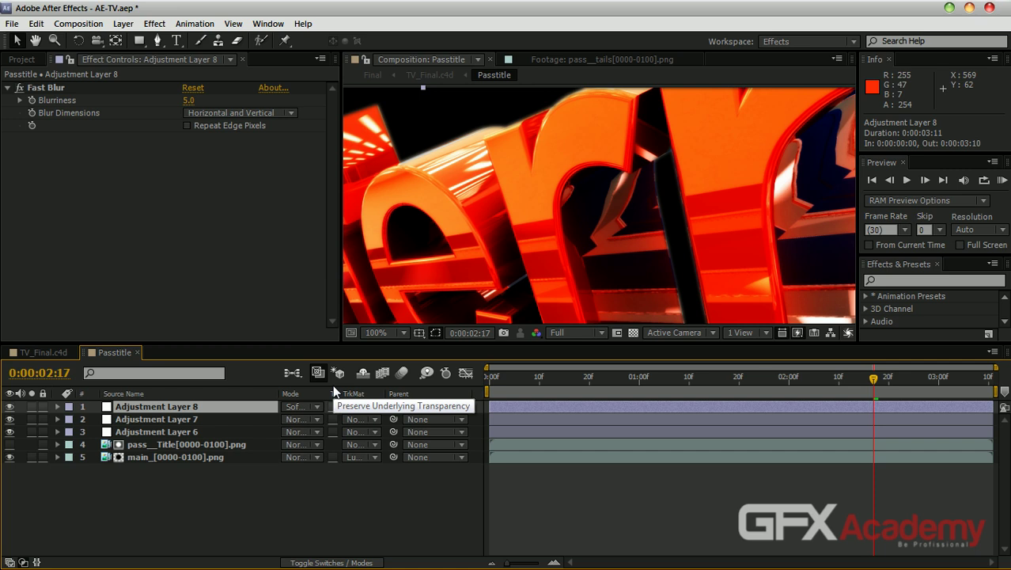
Try the Pin Light blending mode on Adjustment Layer 8 and return it to Soft Light.
{"action": "left_click", "coordinate": [305, 406]}
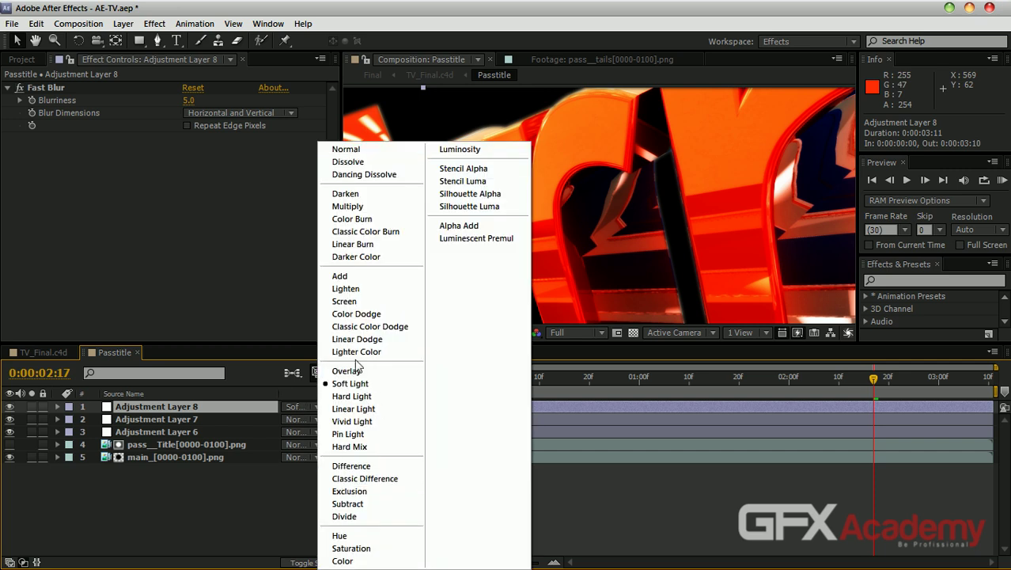
{"action": "left_click", "coordinate": [348, 433]}
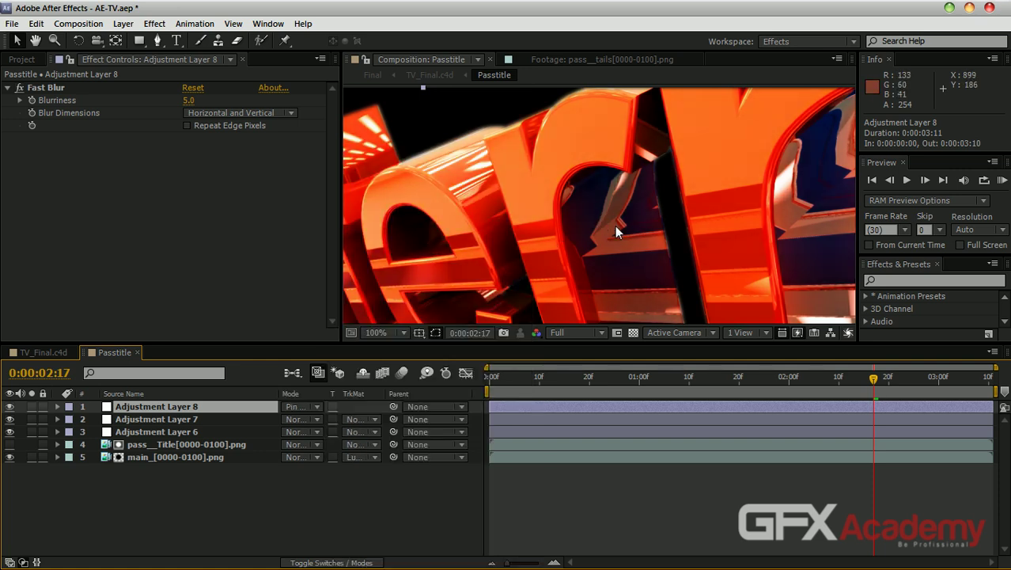
{"action": "left_click", "coordinate": [295, 409]}
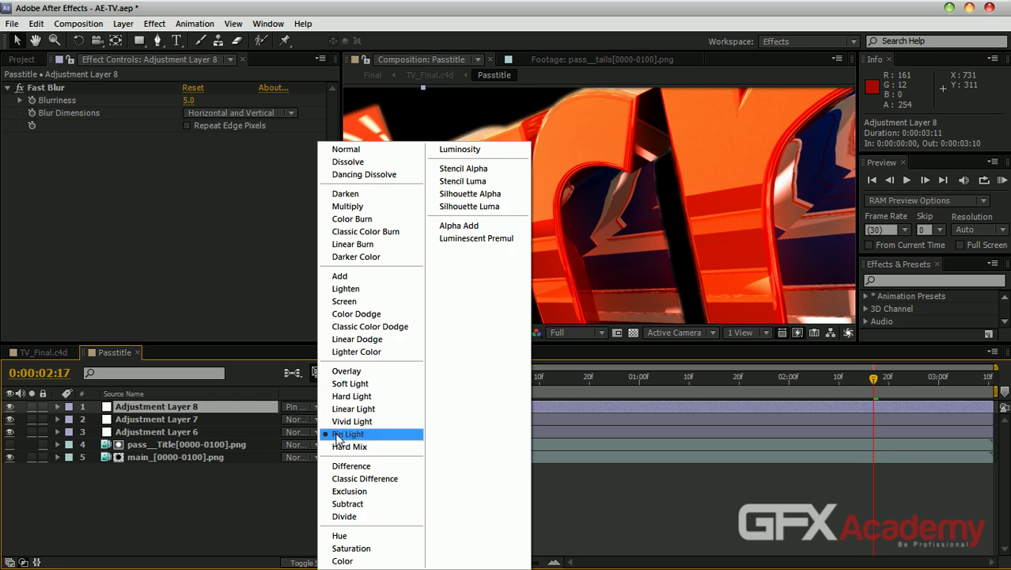
{"action": "left_click", "coordinate": [352, 384]}
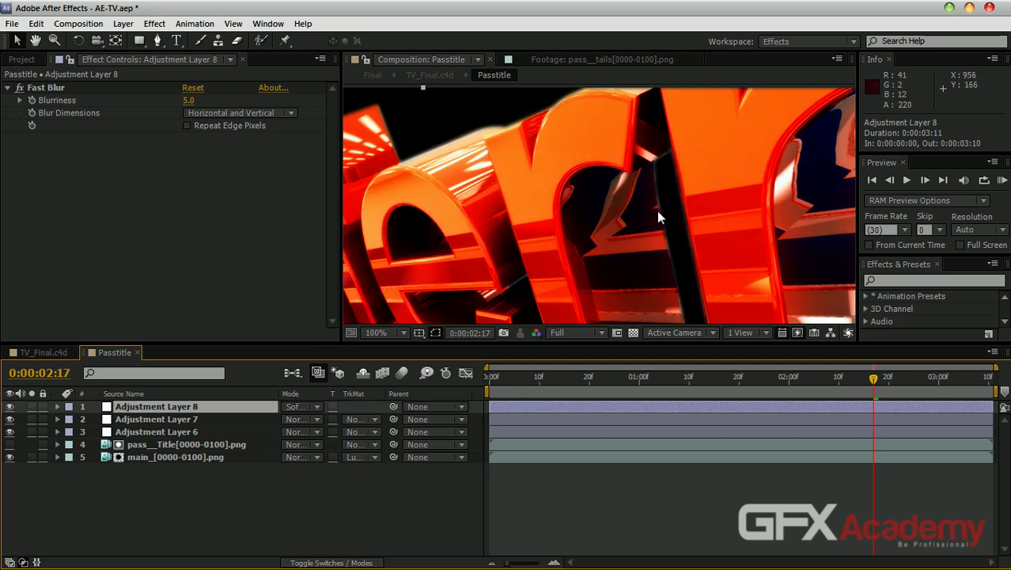
Try Overlay once more on Adjustment Layer 8 and set its blending mode to Pin Light.
{"action": "left_click", "coordinate": [296, 407]}
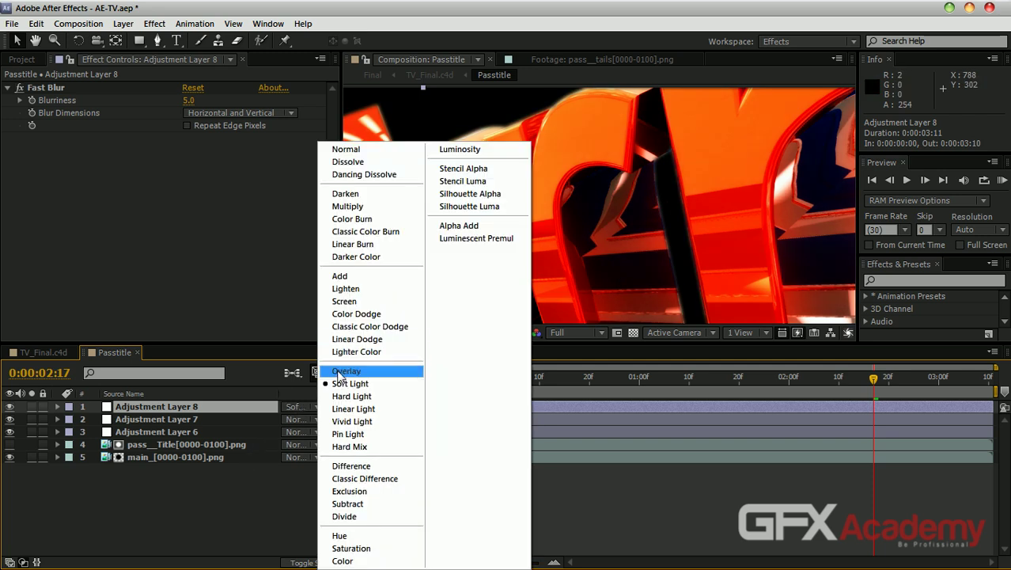
{"action": "left_click", "coordinate": [341, 370]}
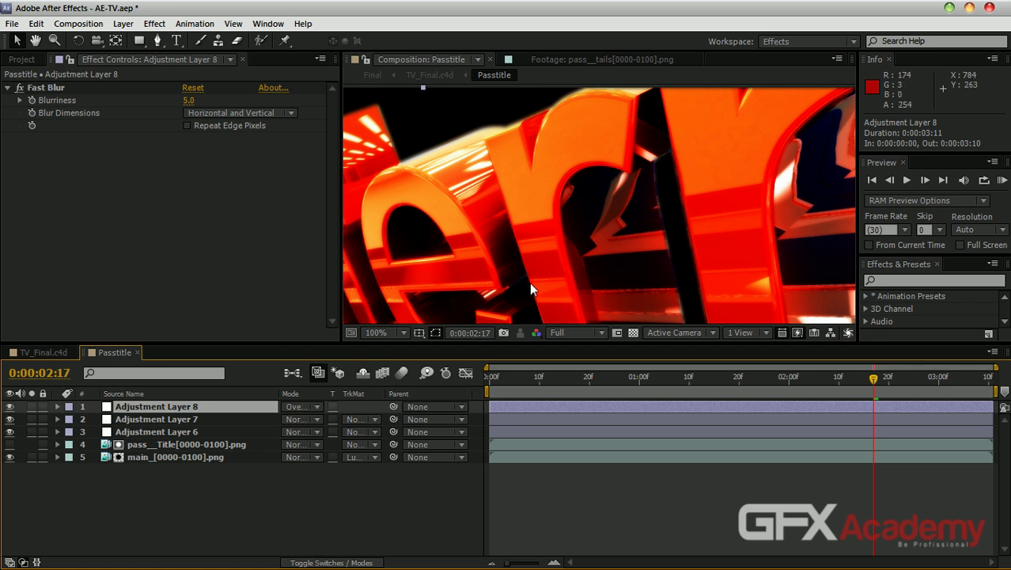
{"action": "left_click", "coordinate": [301, 406]}
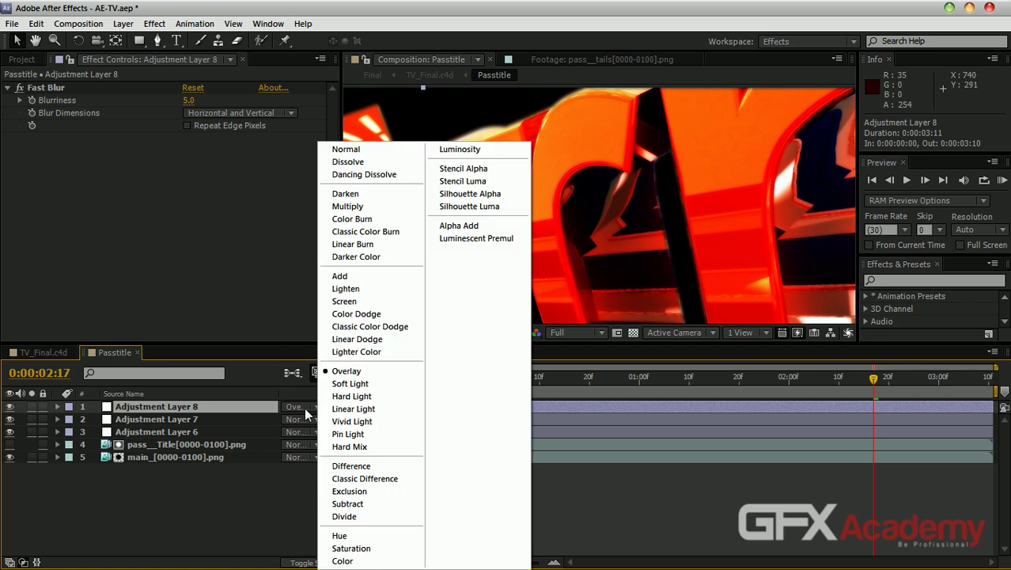
{"action": "left_click", "coordinate": [360, 435]}
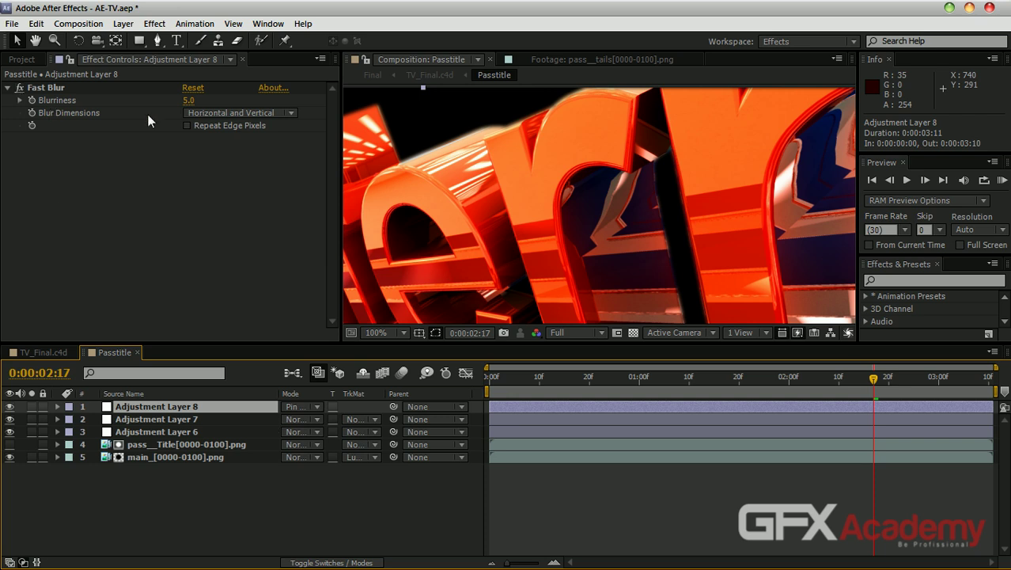
Check Adjustment Layer 8 with Fast Blur off and set the effect's Blurriness to 10.
{"action": "left_click", "coordinate": [20, 92]}
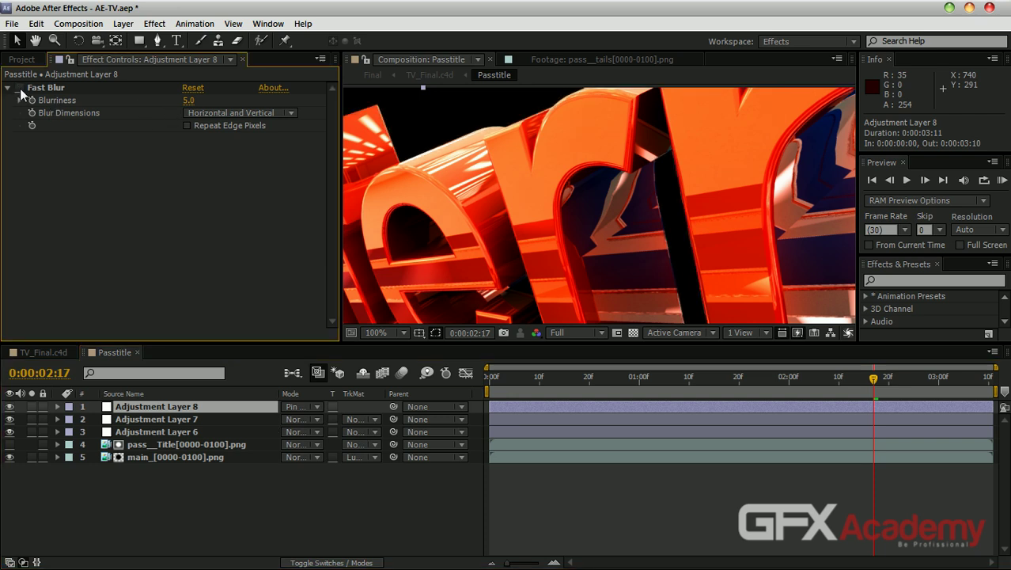
{"action": "left_click", "coordinate": [189, 101]}
{"action": "type", "text": "10"}
{"action": "key", "text": "Return"}
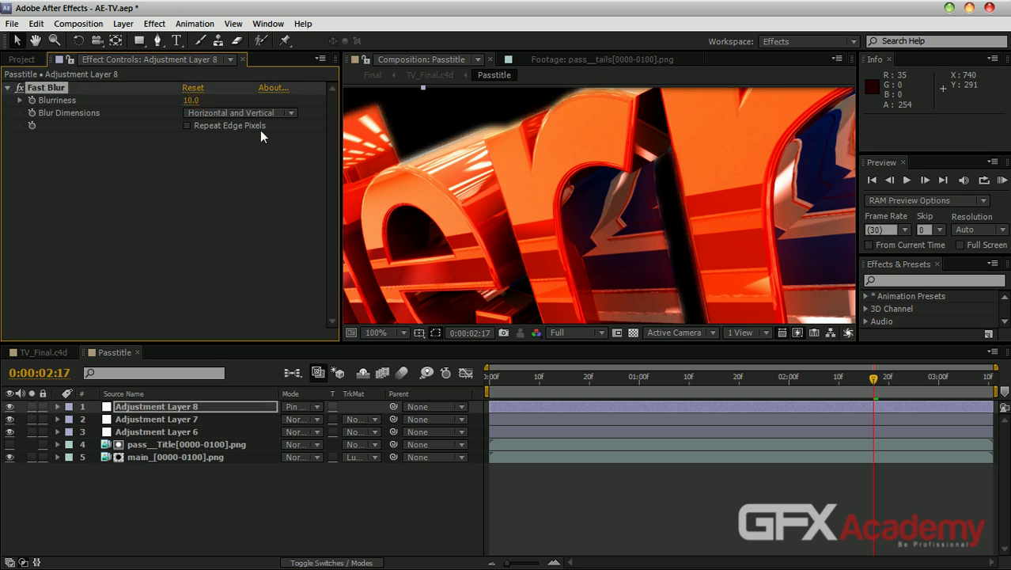
Step back to frame 0:00:02:09 to check the title and close the Passtitle composition.
{"action": "key", "text": "Page_Up"}
{"action": "key", "text": "Page_Up"}
{"action": "key", "text": "Page_Up"}
{"action": "key", "text": "Page_Up"}
{"action": "key", "text": "Page_Up"}
{"action": "key", "text": "Page_Up"}
{"action": "key", "text": "Page_Up"}
{"action": "key", "text": "Page_Up"}
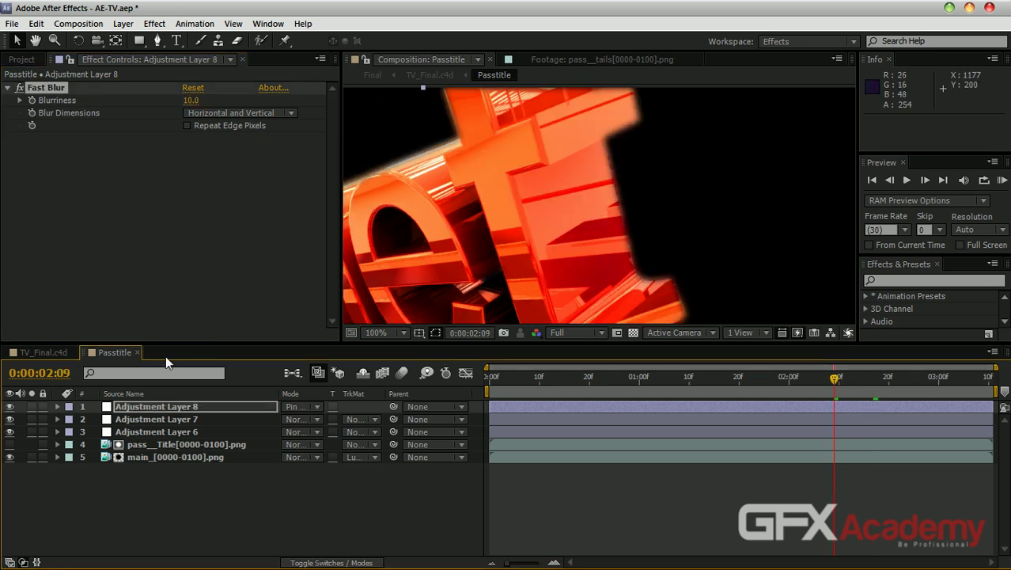
{"action": "left_click", "coordinate": [138, 353]}
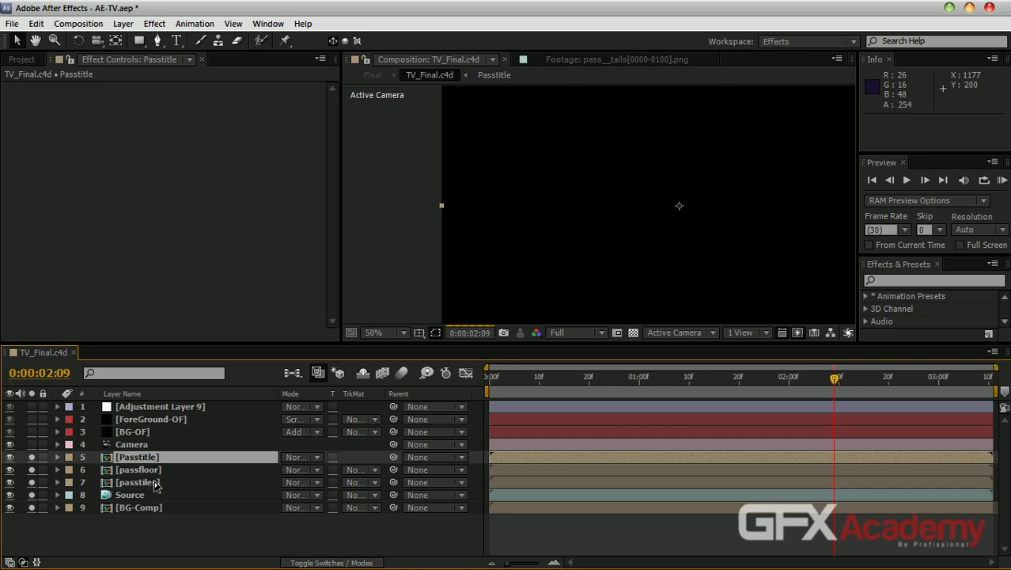
Solo only the BG-OF layer and view its optical flare at 0:00:00:13.
{"action": "left_click", "coordinate": [152, 444]}
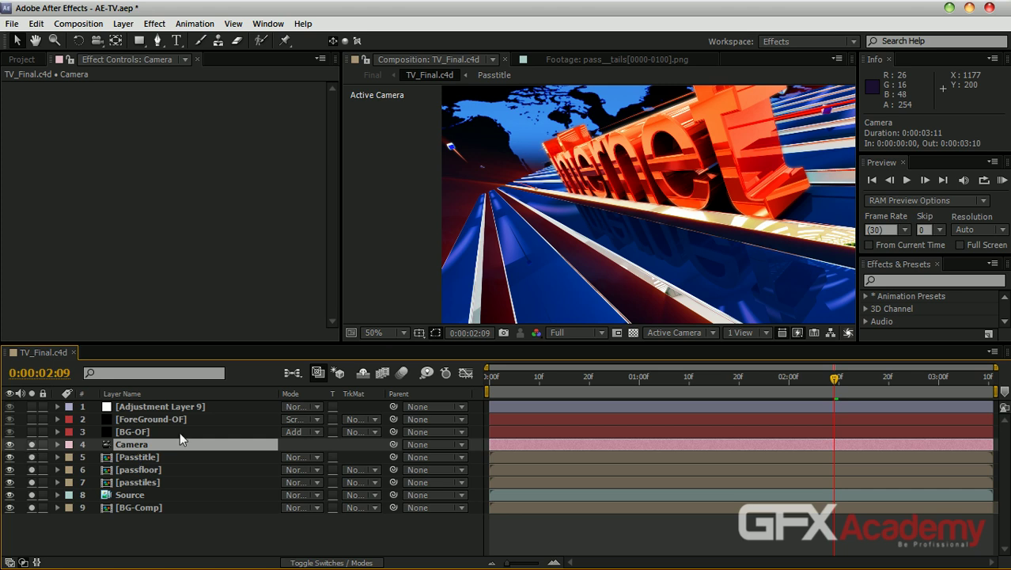
{"action": "left_click", "coordinate": [159, 432]}
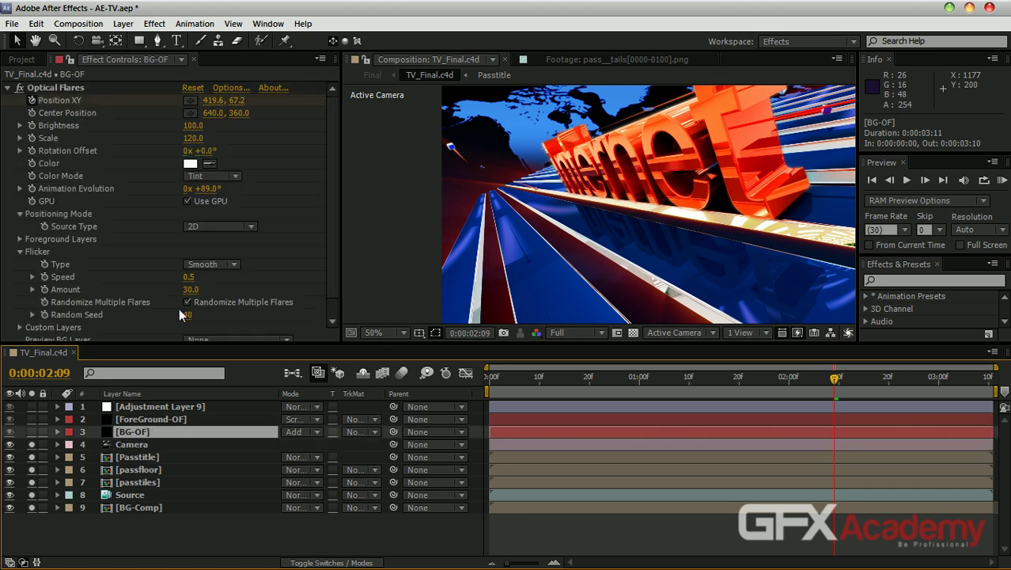
{"action": "left_click", "coordinate": [32, 432]}
{"action": "left_click", "coordinate": [31, 507]}
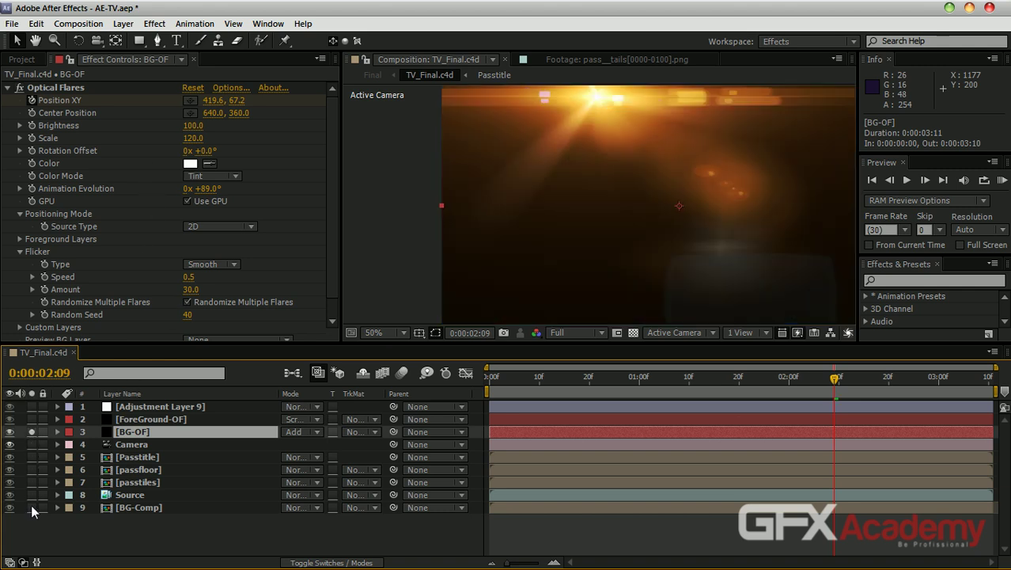
{"action": "left_click_drag", "start_coordinate": [498, 385], "coordinate": [555, 376]}
{"action": "scroll", "coordinate": [607, 205], "scroll_direction": "down", "scroll_amount": 2}
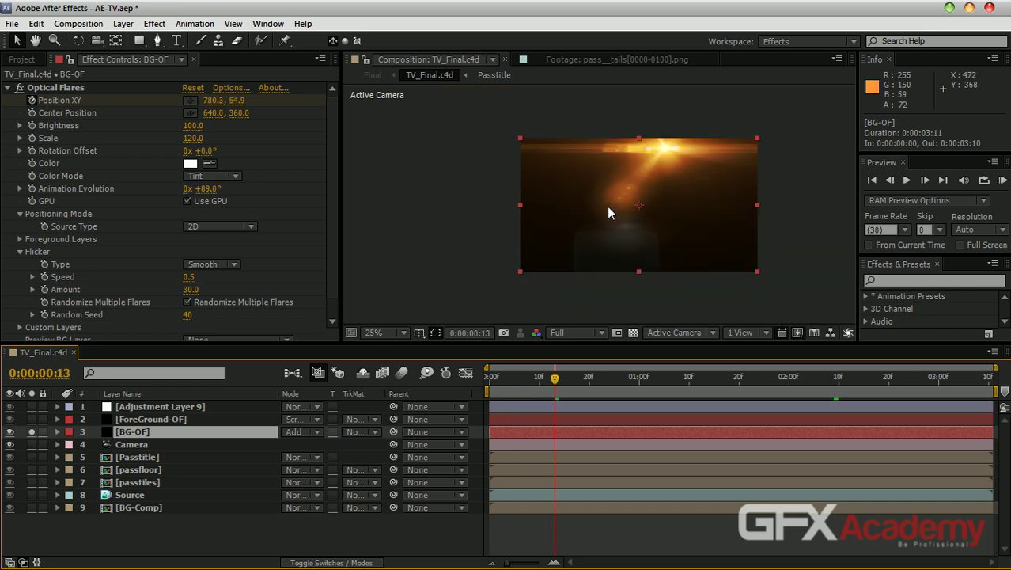
{"action": "left_click_drag", "start_coordinate": [626, 190], "coordinate": [623, 189]}
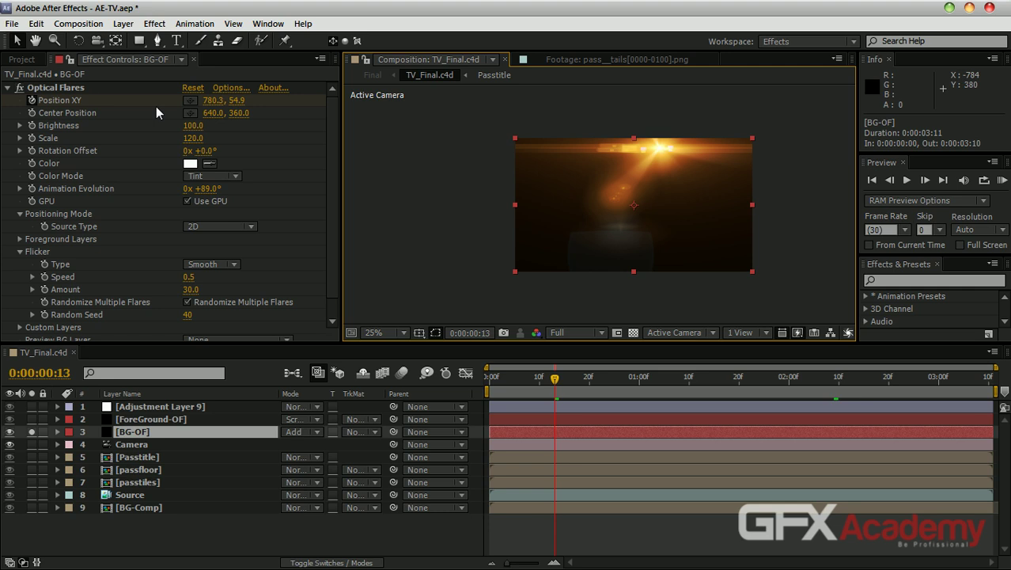
Review the Flicker Type options and Amount in BG-OF's Optical Flares, and check the flare against the transparency grid.
{"action": "left_click_drag", "start_coordinate": [330, 241], "coordinate": [330, 261]}
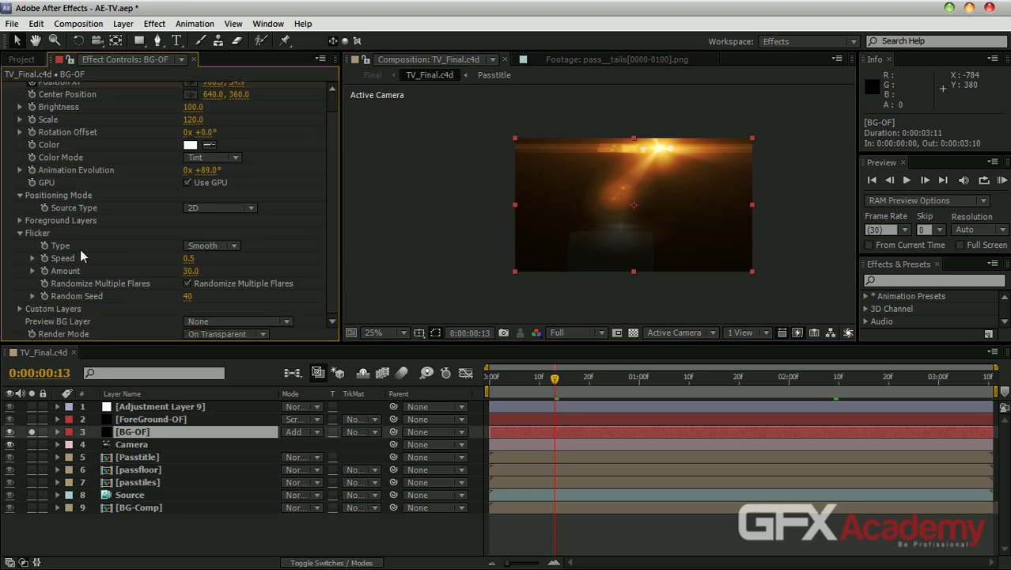
{"action": "left_click", "coordinate": [210, 245]}
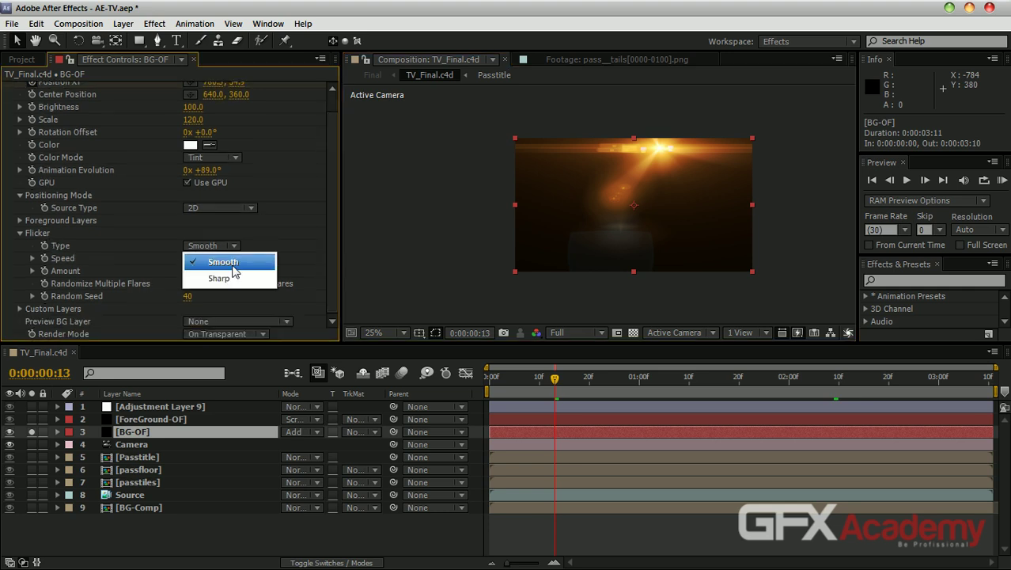
{"action": "left_click", "coordinate": [296, 252]}
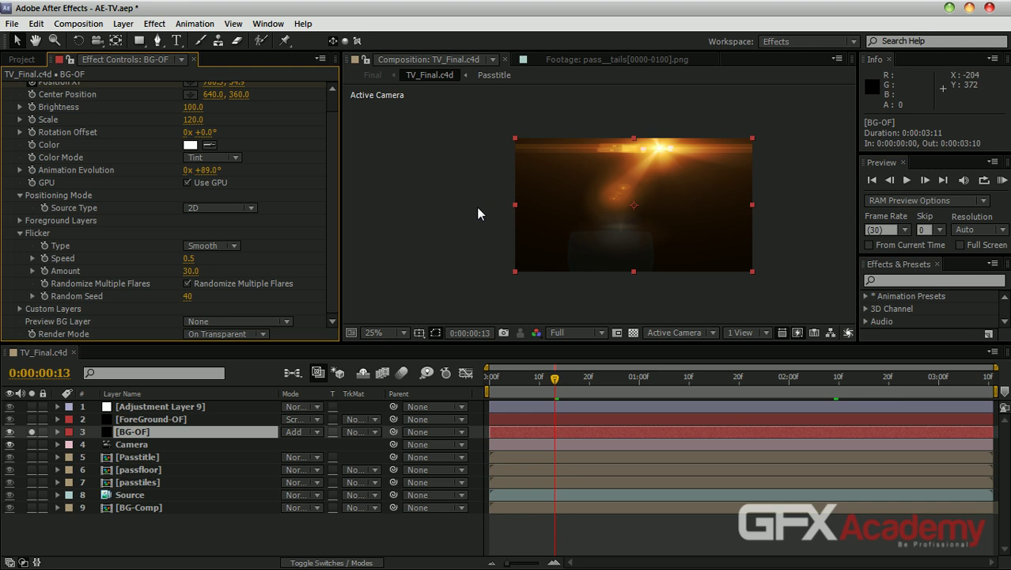
{"action": "left_click", "coordinate": [190, 273]}
{"action": "key", "text": "Return"}
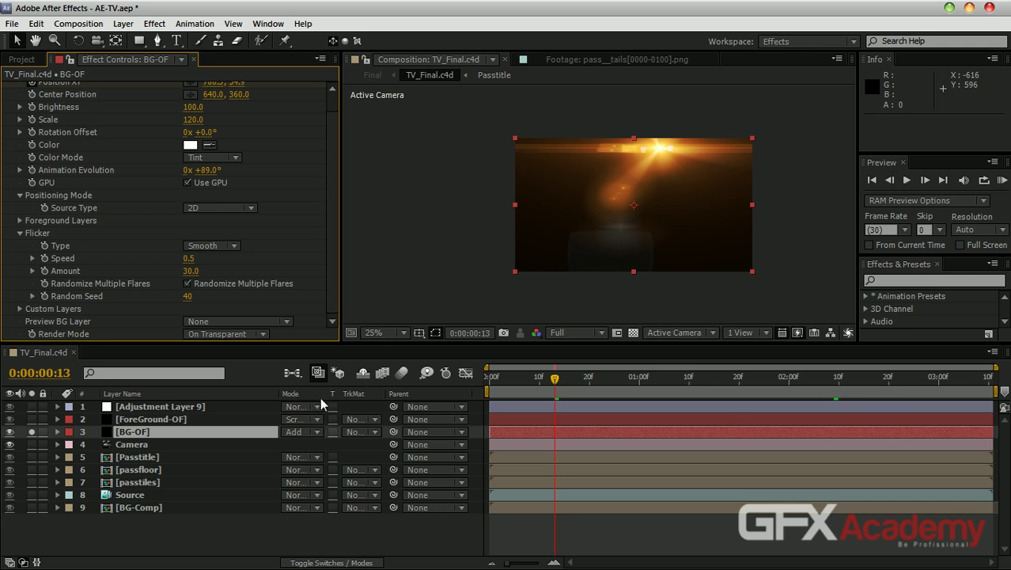
{"action": "left_click", "coordinate": [633, 332]}
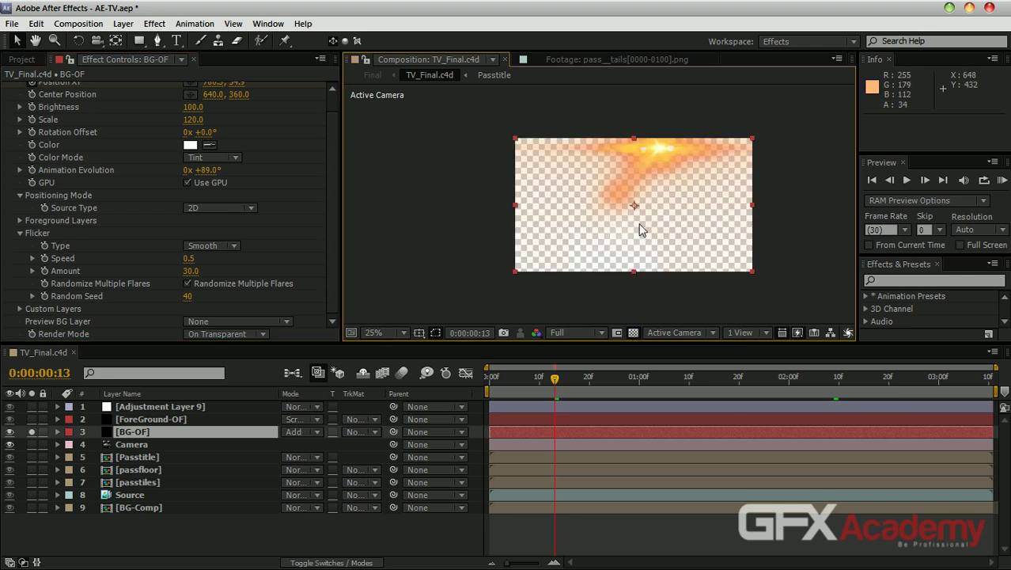
{"action": "left_click", "coordinate": [633, 333]}
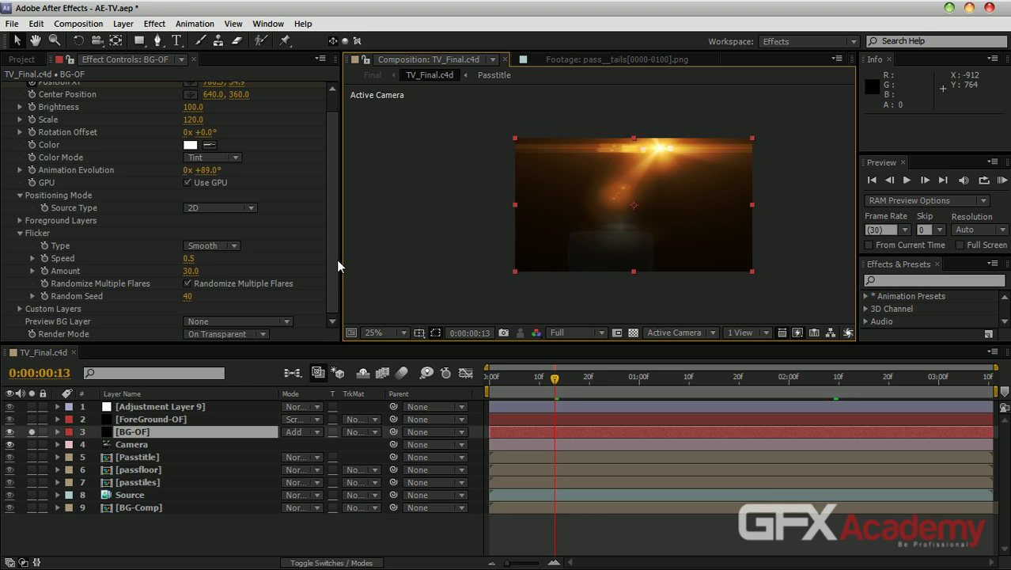
Try a Scale of 78 on BG-OF's Optical Flares effect and return it to 120.
{"action": "left_click_drag", "start_coordinate": [336, 259], "coordinate": [333, 240]}
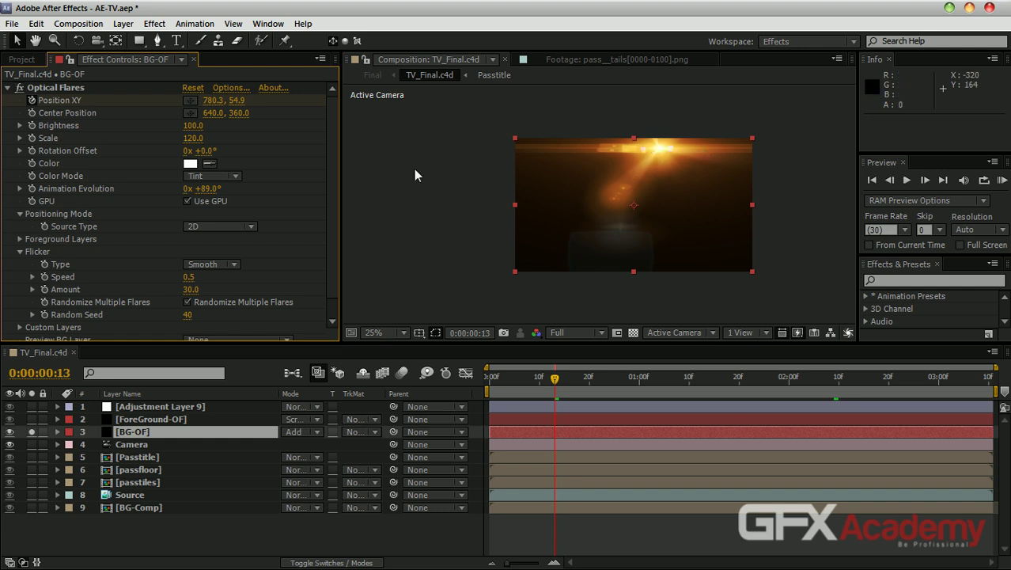
{"action": "left_click", "coordinate": [192, 138]}
{"action": "type", "text": "78"}
{"action": "key", "text": "Return"}
{"action": "left_click", "coordinate": [192, 138]}
{"action": "type", "text": "120"}
{"action": "key", "text": "Return"}
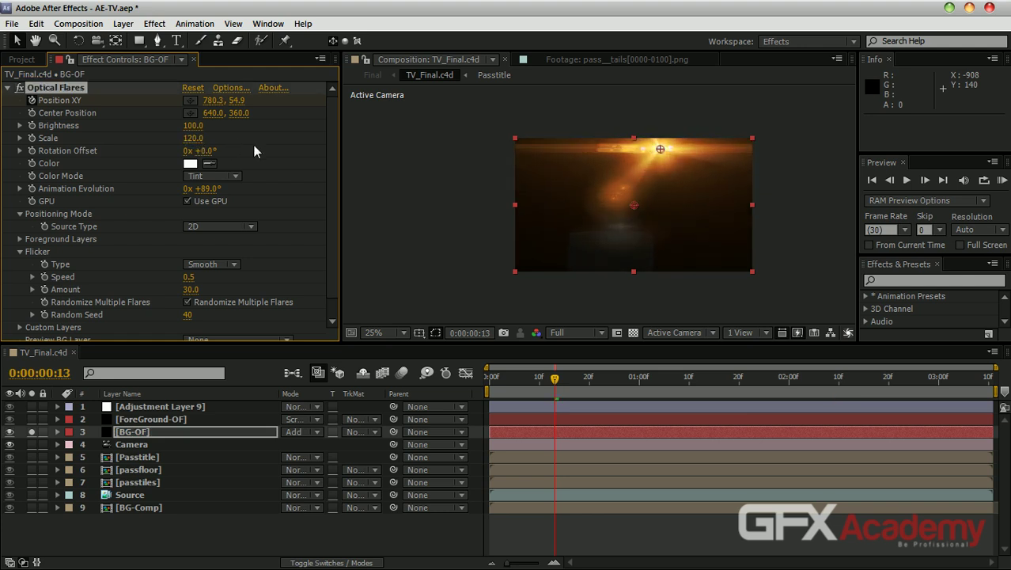
Review BG-OF's flare design in the Optical Flares Options, including its global parameters and lens stack, and close without saving.
{"action": "left_click", "coordinate": [231, 88]}
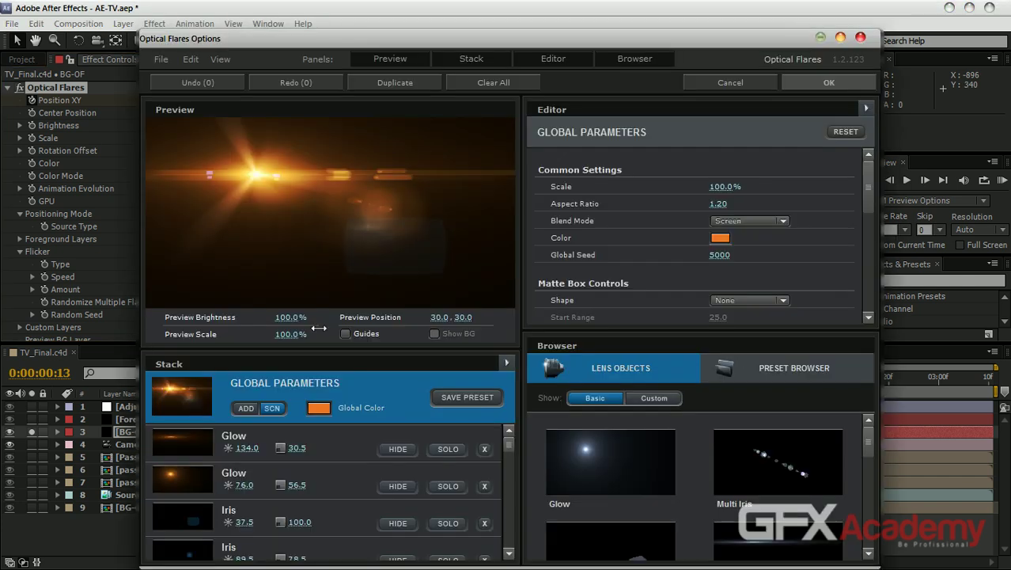
{"action": "left_click", "coordinate": [859, 41]}
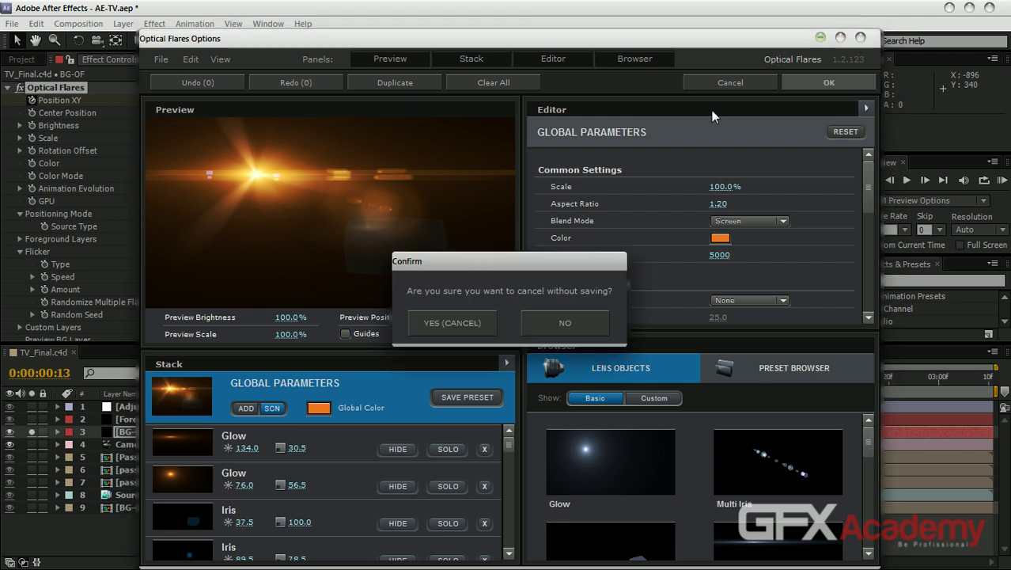
{"action": "left_click", "coordinate": [471, 322]}
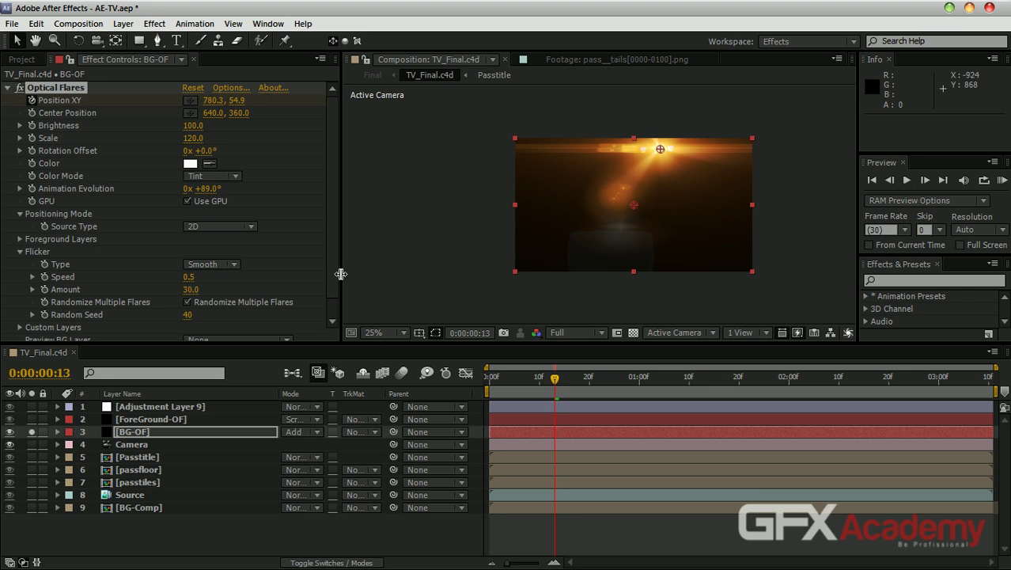
{"action": "scroll", "coordinate": [334, 299], "scroll_direction": "down", "scroll_amount": 1}
{"action": "scroll", "coordinate": [334, 298], "scroll_direction": "up", "scroll_amount": 1}
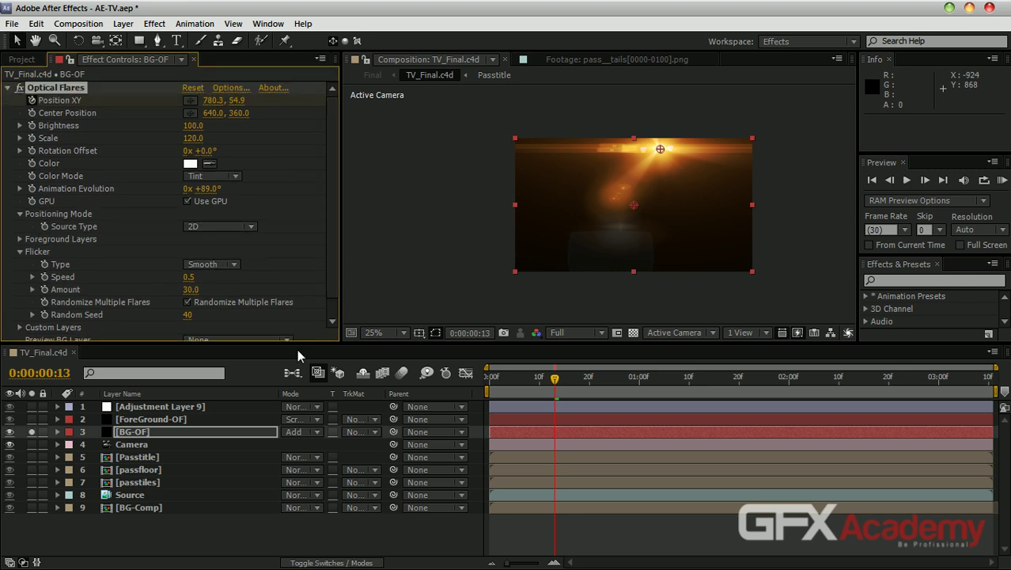
Examine the Custom Layers and Foreground Layers settings of BG-OF's Optical Flares, including the contents of individual layer slots.
{"action": "left_click", "coordinate": [143, 433]}
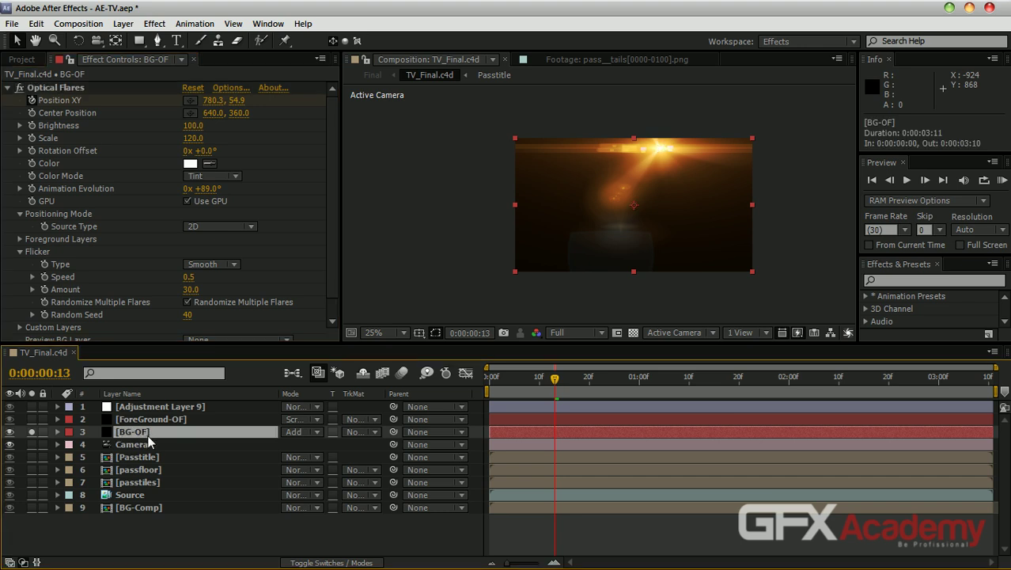
{"action": "left_click", "coordinate": [333, 293]}
{"action": "scroll", "coordinate": [334, 293], "scroll_direction": "down", "scroll_amount": 1}
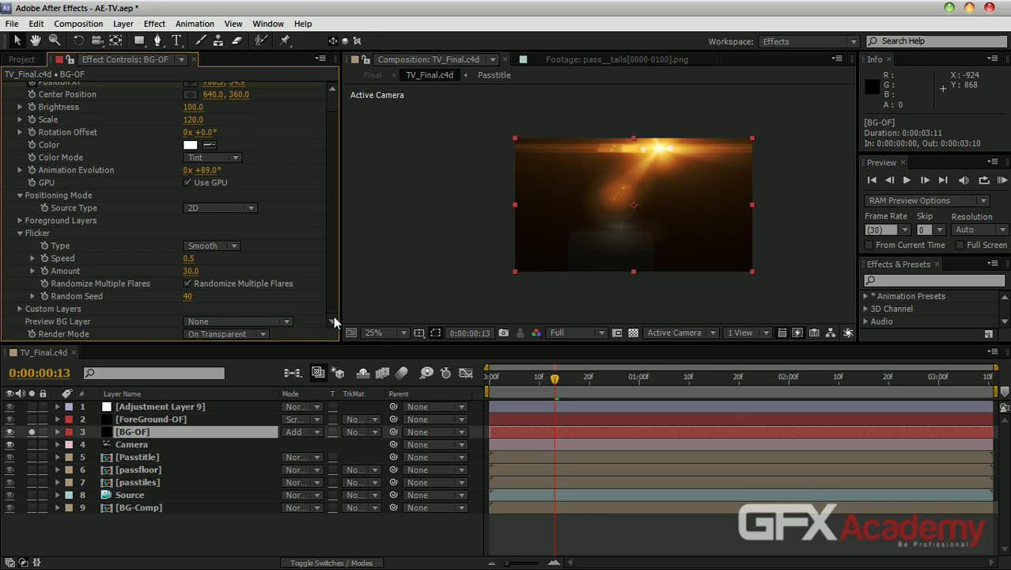
{"action": "left_click", "coordinate": [20, 308]}
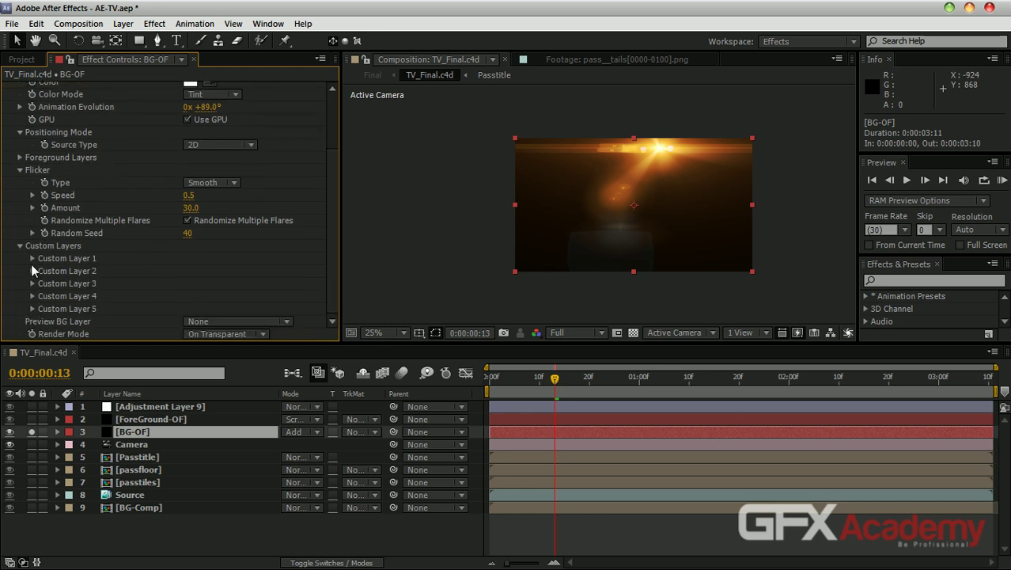
{"action": "left_click", "coordinate": [32, 259]}
{"action": "left_click", "coordinate": [32, 258]}
{"action": "left_click", "coordinate": [20, 246]}
{"action": "left_click", "coordinate": [21, 219]}
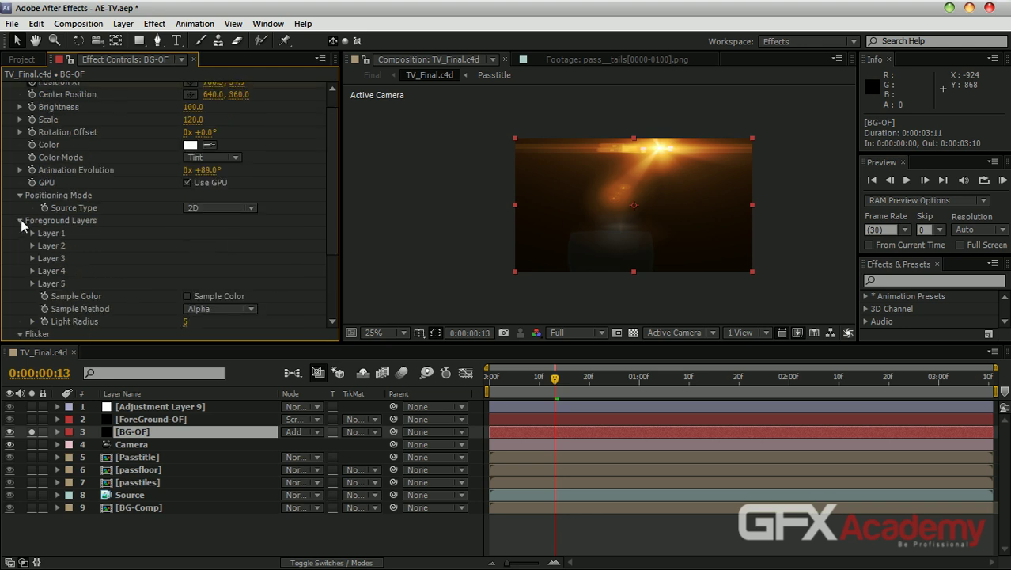
{"action": "left_click", "coordinate": [32, 233]}
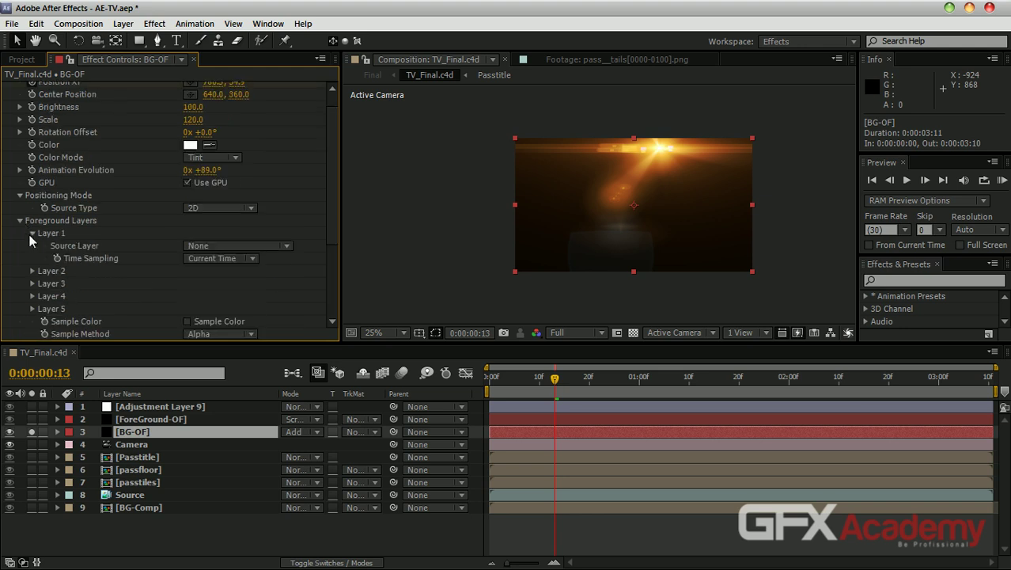
{"action": "left_click", "coordinate": [32, 234]}
{"action": "left_click", "coordinate": [32, 246]}
{"action": "left_click", "coordinate": [32, 246]}
Solo the layers from Camera through BG-Comp together with BG-OF and view the composite at 50% zoom.
{"action": "left_click_drag", "start_coordinate": [38, 427], "coordinate": [37, 505]}
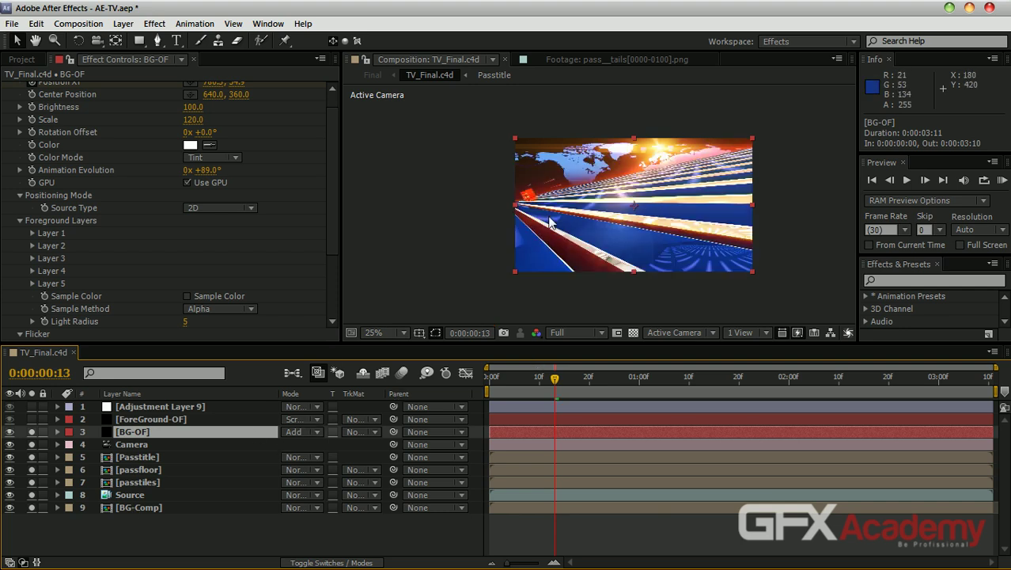
{"action": "key", "text": "period"}
{"action": "key", "text": "period"}
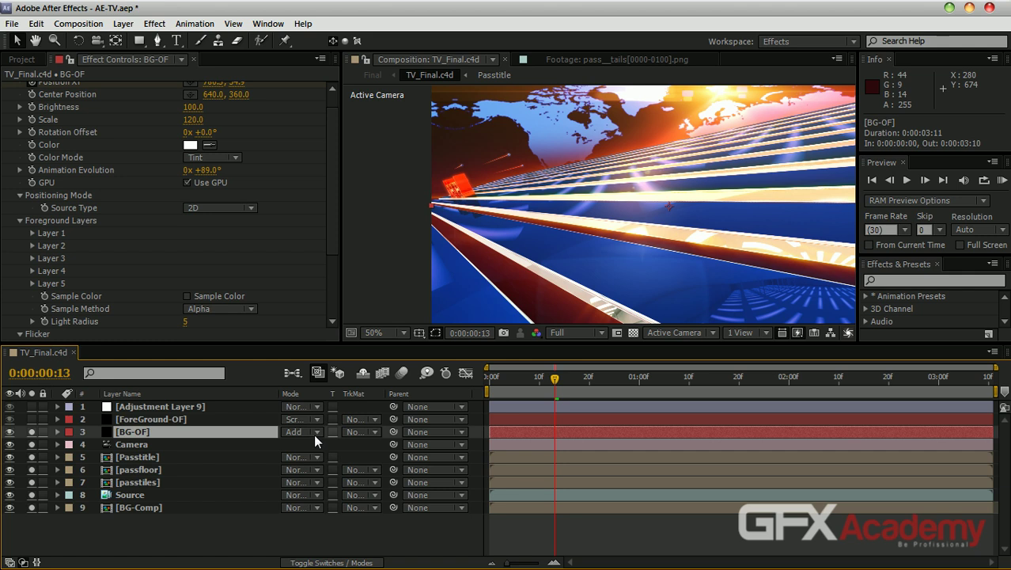
Try the Overlay blending mode on BG-OF and return it to Add.
{"action": "left_click", "coordinate": [313, 434]}
{"action": "left_click", "coordinate": [351, 235]}
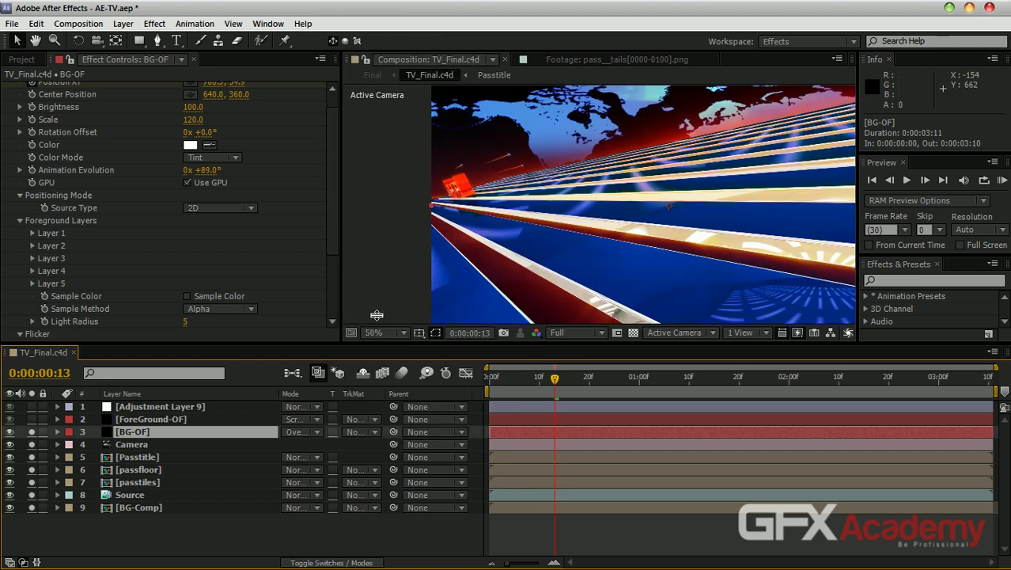
{"action": "left_click", "coordinate": [292, 430]}
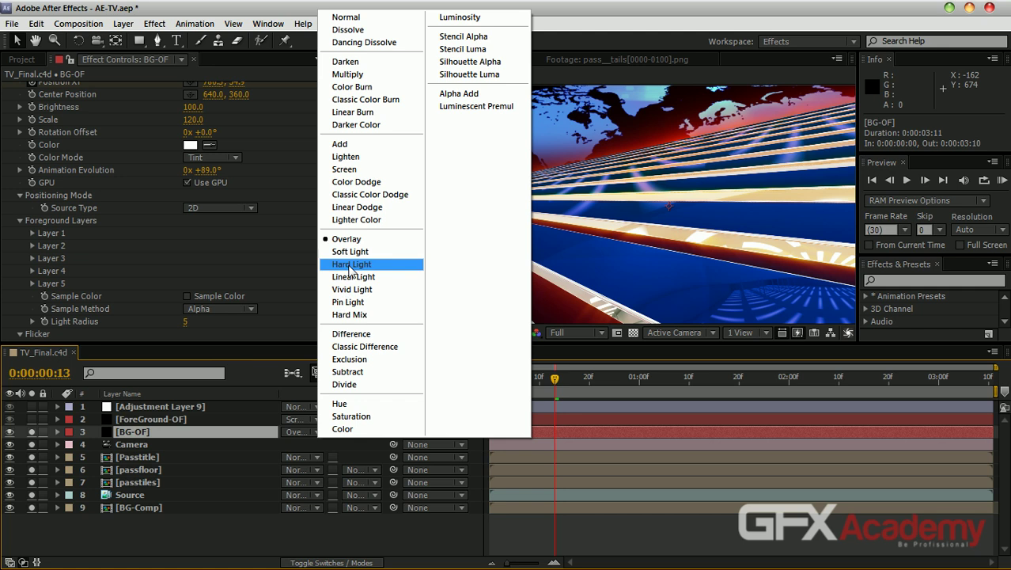
{"action": "left_click", "coordinate": [340, 144]}
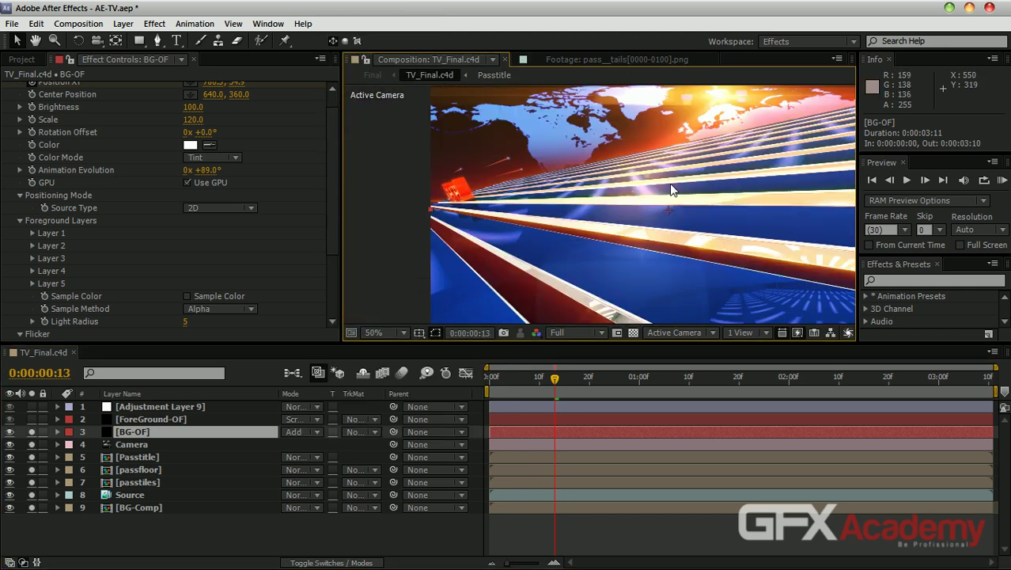
Solo ForeGround-OF with the other layers, go to 0:00:01:14 and reveal the expression on its flare's Position XY.
{"action": "left_click", "coordinate": [150, 419]}
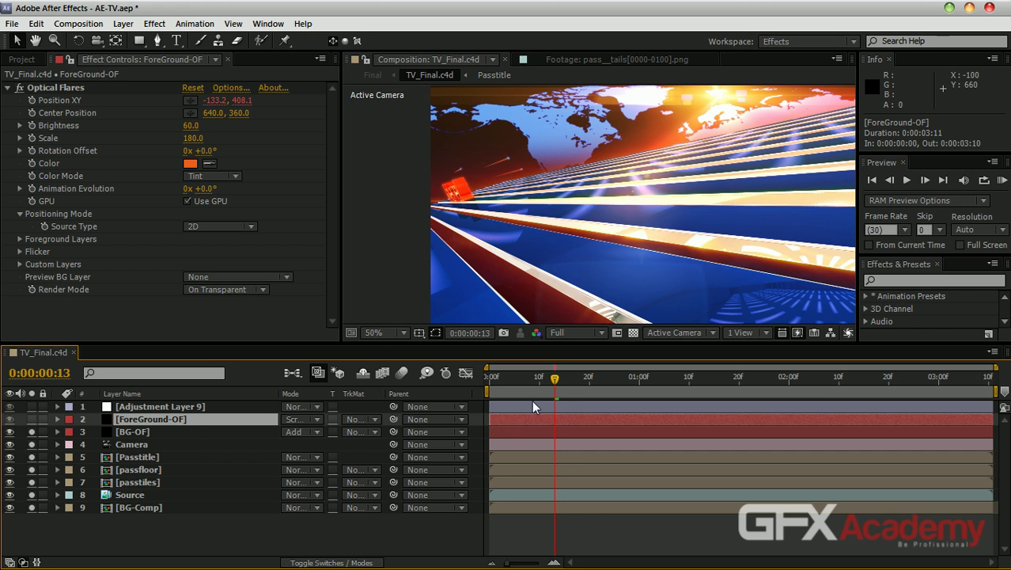
{"action": "left_click_drag", "start_coordinate": [553, 379], "coordinate": [709, 384]}
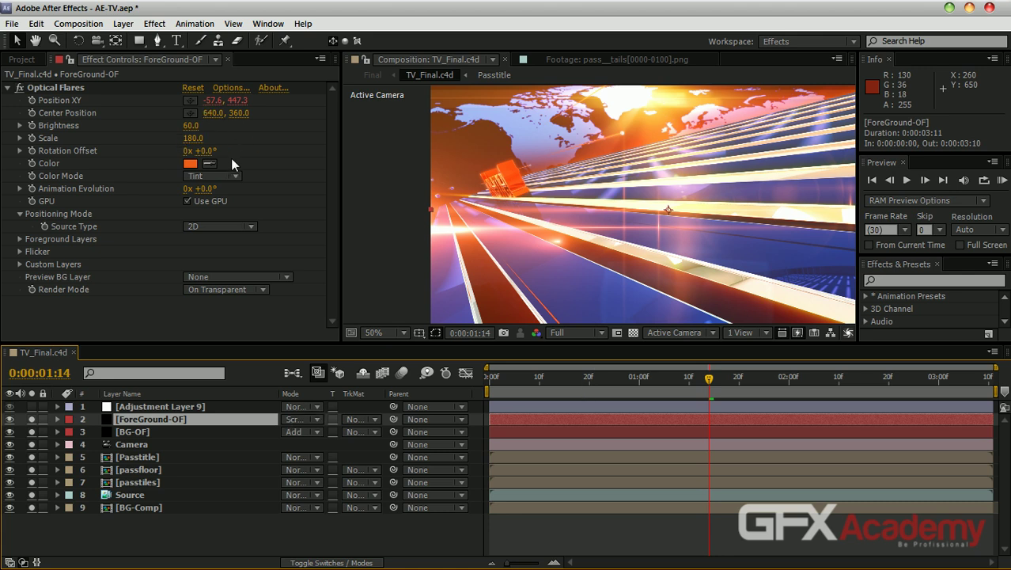
{"action": "key", "text": "e"}
{"action": "key", "text": "e"}
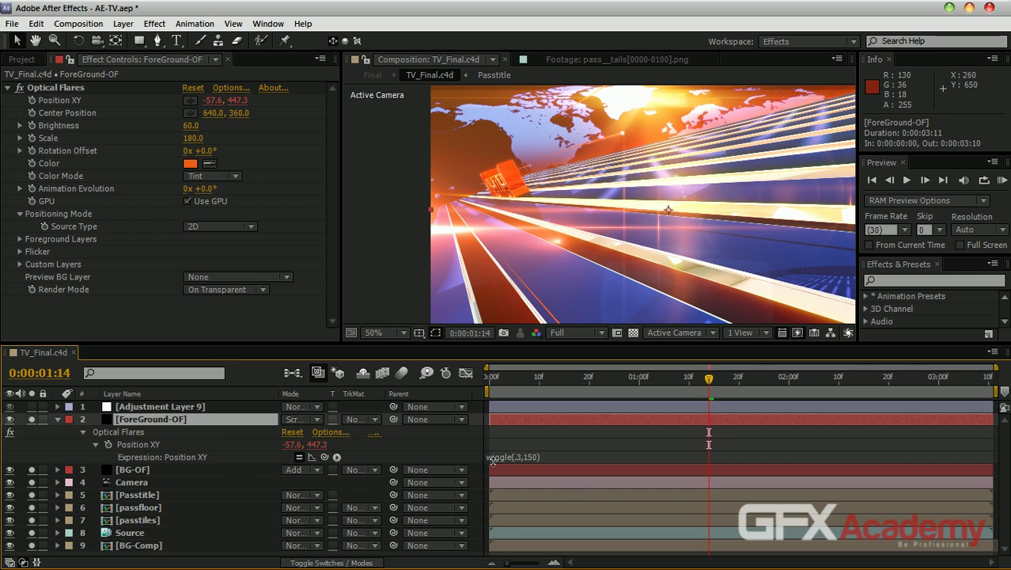
Isolate ForeGround-OF, go to 0:00:02:02 and change its Position XY expression to wiggle(.3,250).
{"action": "left_click_drag", "start_coordinate": [31, 470], "coordinate": [31, 546]}
{"action": "left_click", "coordinate": [654, 378]}
{"action": "left_click_drag", "start_coordinate": [613, 377], "coordinate": [799, 378]}
{"action": "left_click", "coordinate": [530, 458]}
{"action": "key", "text": "KP_Enter"}
{"action": "type", "text": "2"}
{"action": "key", "text": "KP_Enter"}
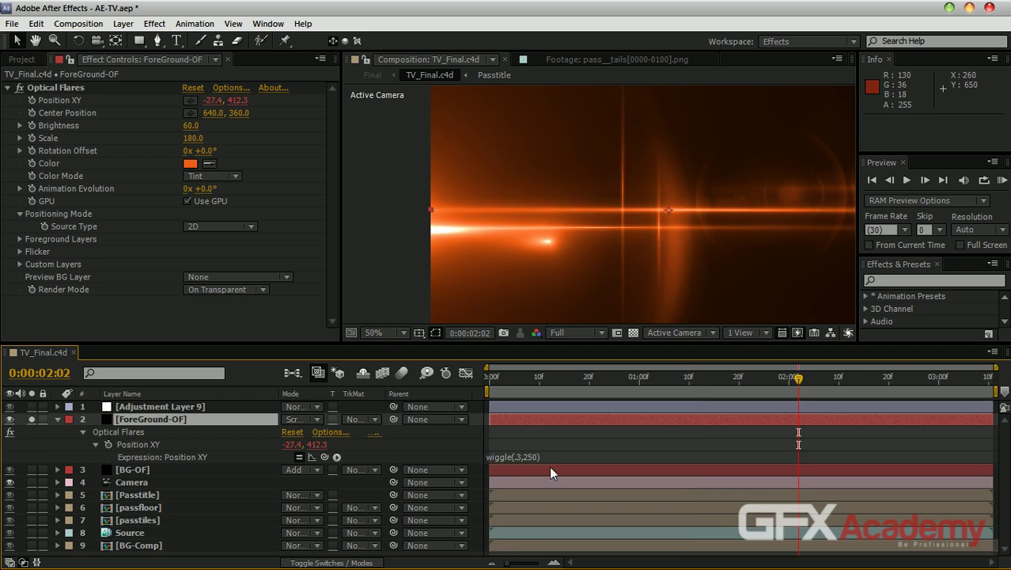
Go to 0:00:01:13 and change ForeGround-OF's Position XY expression to wiggle(.5,250).
{"action": "left_click_drag", "start_coordinate": [790, 379], "coordinate": [705, 391]}
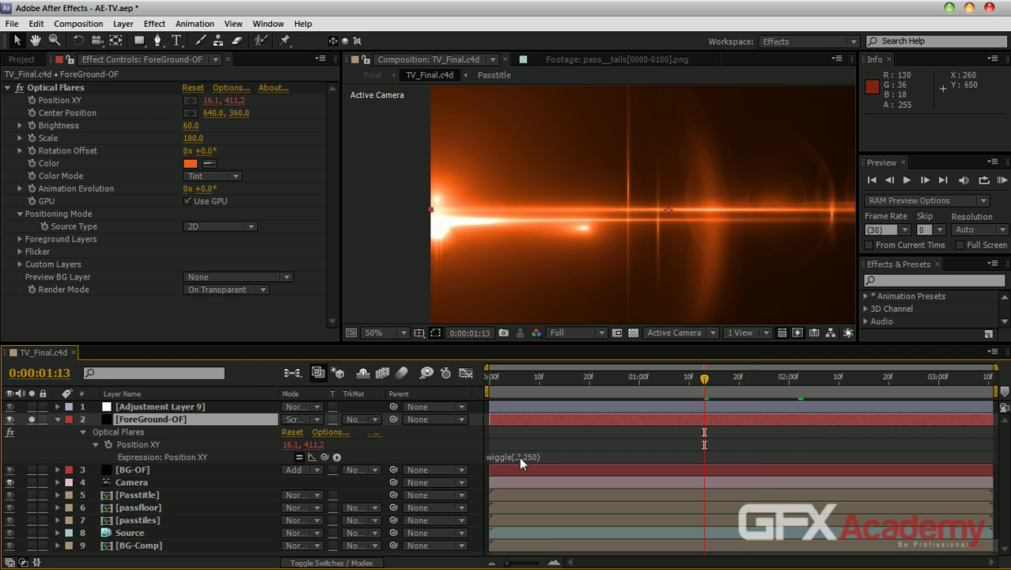
{"action": "left_click", "coordinate": [521, 456]}
{"action": "type", "text": "5"}
{"action": "key", "text": "KP_Enter"}
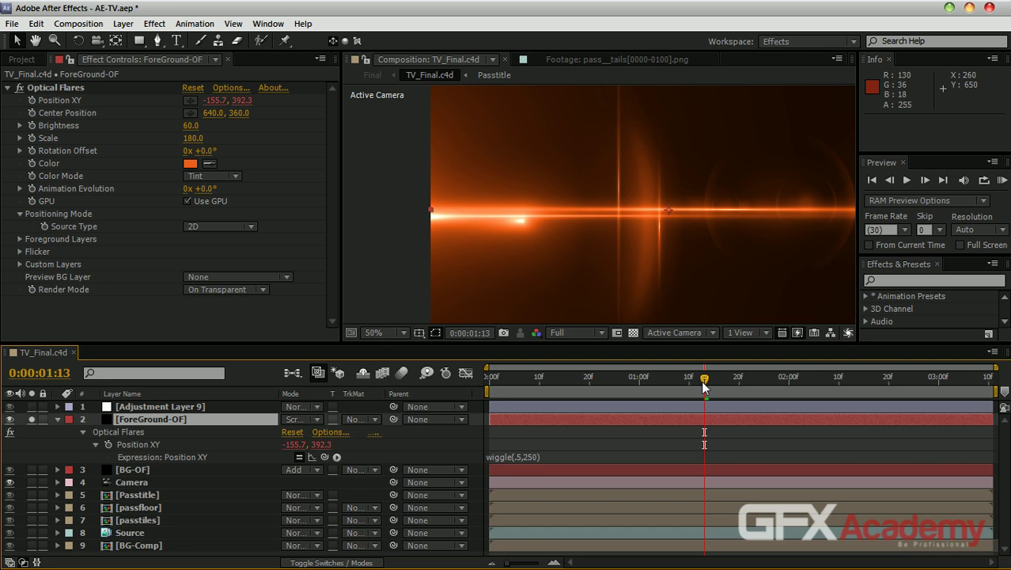
Check the foreground flare's wiggle motion around 0:00:01:17 and at 0:00:00:25.
{"action": "left_click_drag", "start_coordinate": [615, 380], "coordinate": [724, 379]}
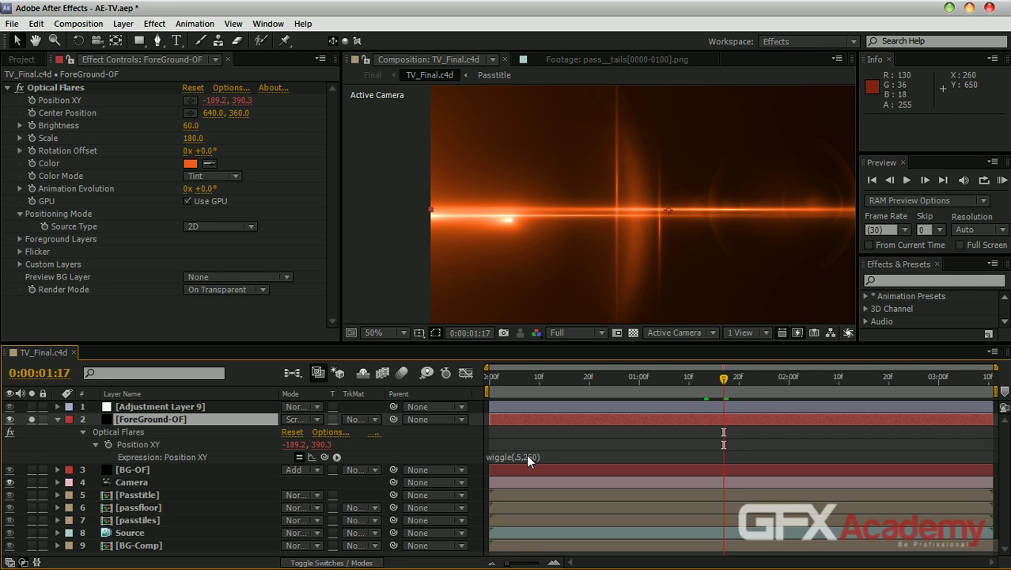
{"action": "left_click", "coordinate": [554, 380]}
{"action": "left_click", "coordinate": [614, 380]}
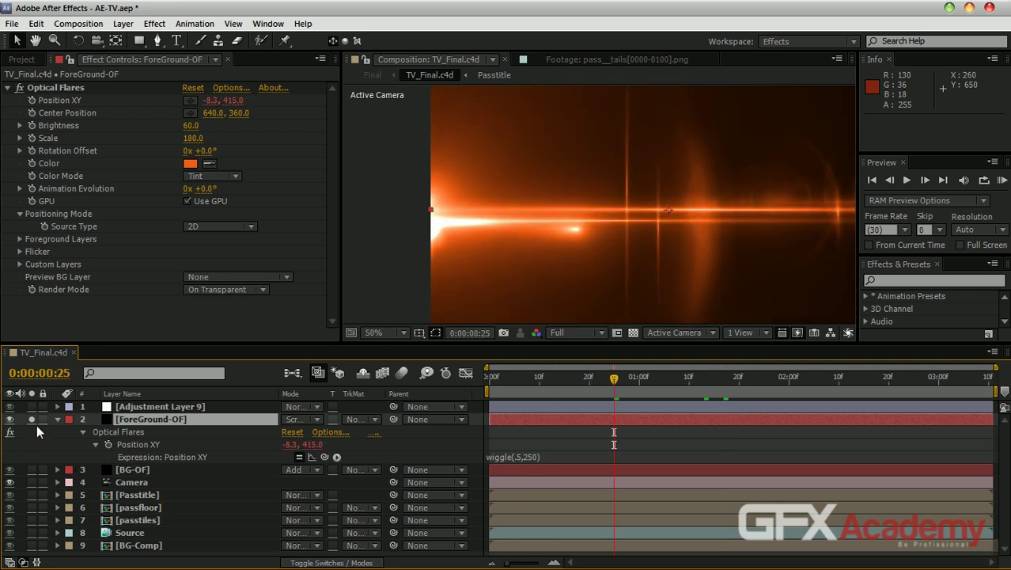
Solo Adjustment Layer 9 and all layers from BG-OF down, and compare the composite with and without its Mojo grade.
{"action": "left_click", "coordinate": [32, 406]}
{"action": "left_click", "coordinate": [126, 408]}
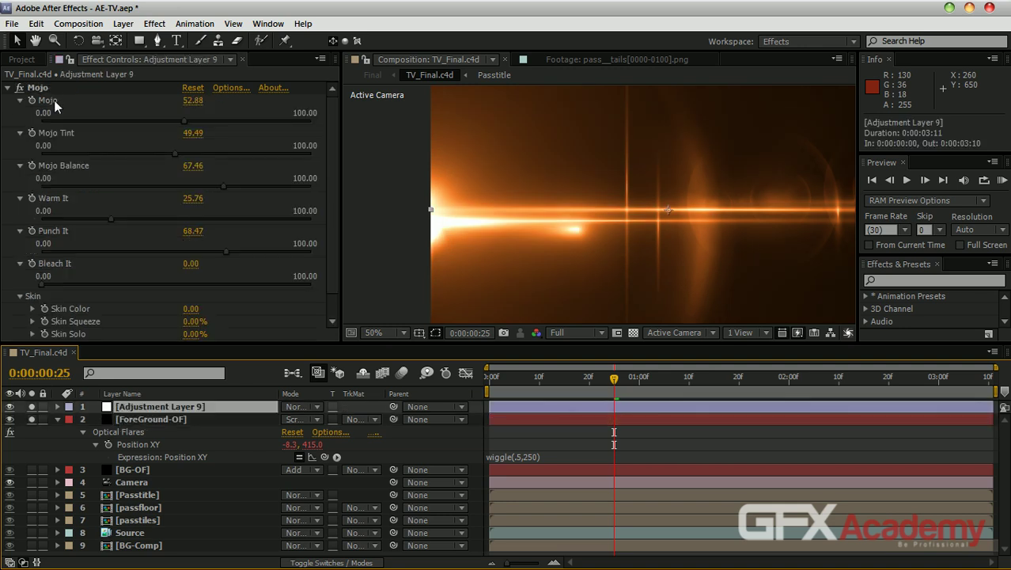
{"action": "left_click", "coordinate": [323, 222]}
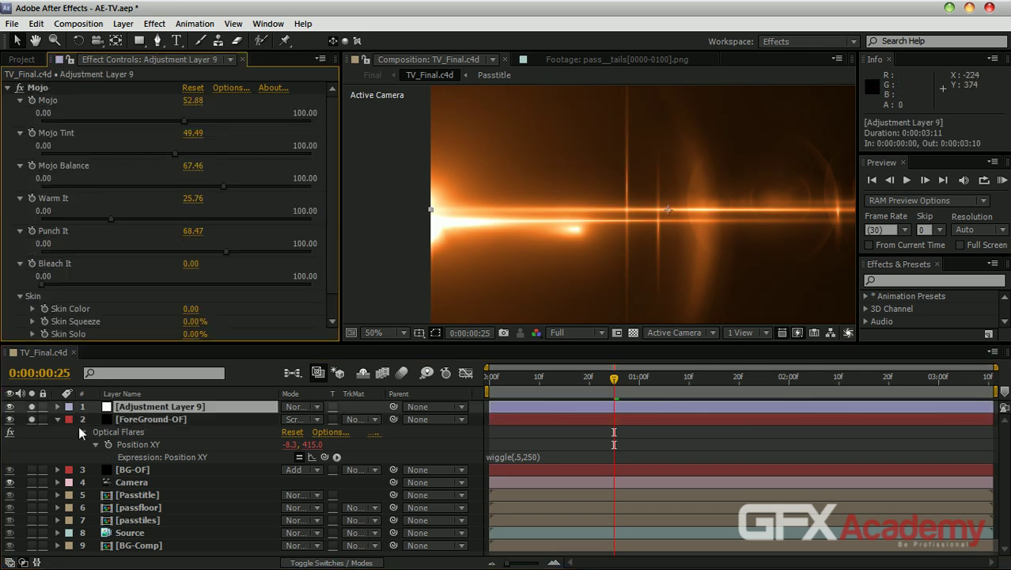
{"action": "left_click_drag", "start_coordinate": [31, 469], "coordinate": [33, 558]}
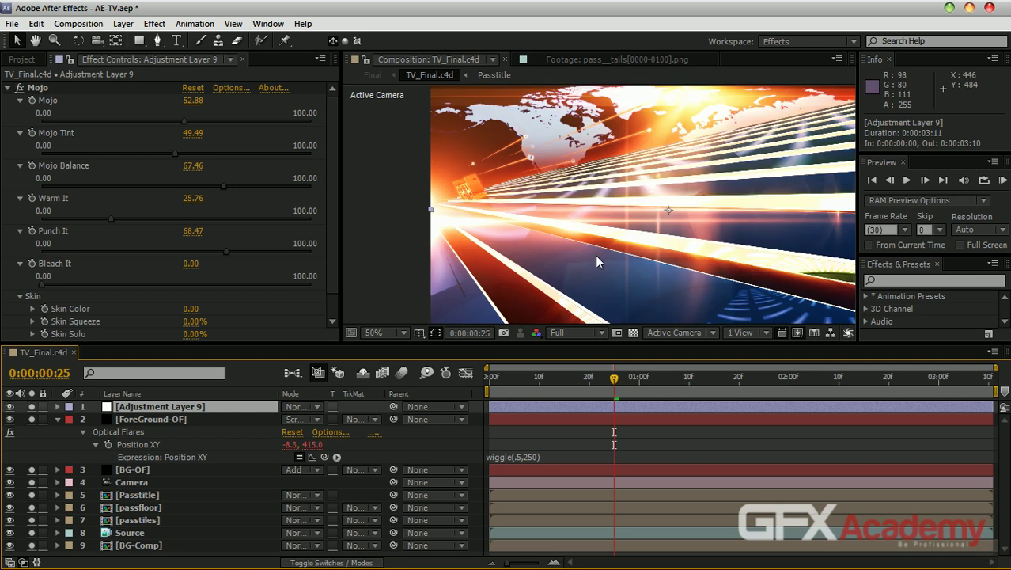
{"action": "left_click", "coordinate": [32, 407]}
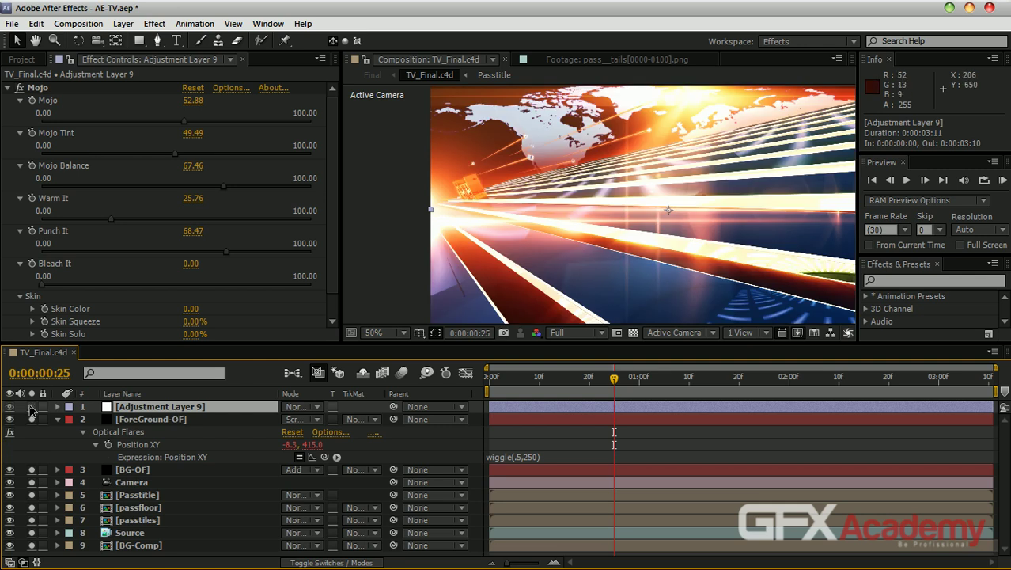
{"action": "left_click", "coordinate": [31, 407]}
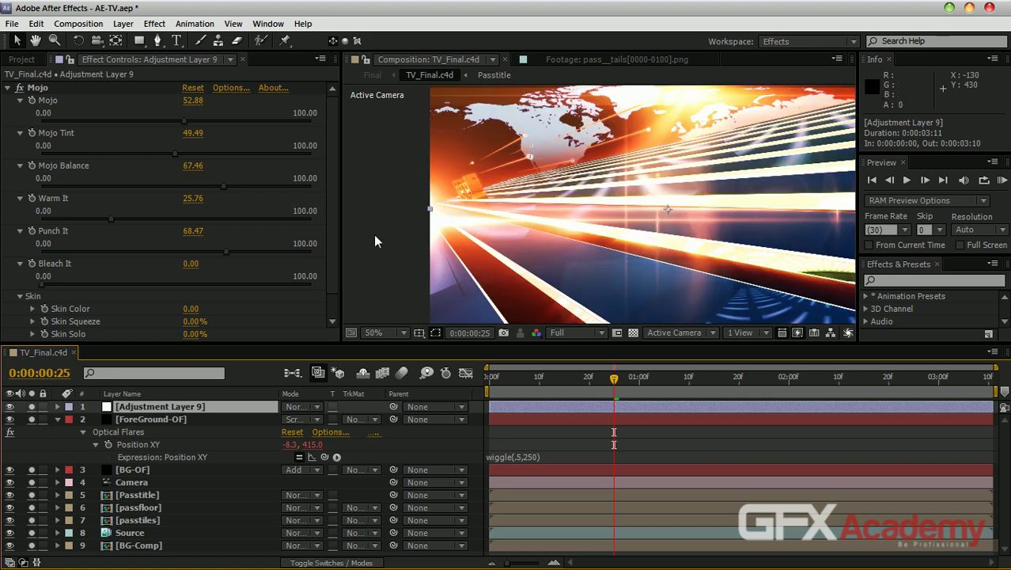
Adjust Adjustment Layer 9's Mojo effect to Mojo 50.82, Mojo Tint 52.47 and Mojo Balance 46.43.
{"action": "left_click_drag", "start_coordinate": [183, 121], "coordinate": [209, 121]}
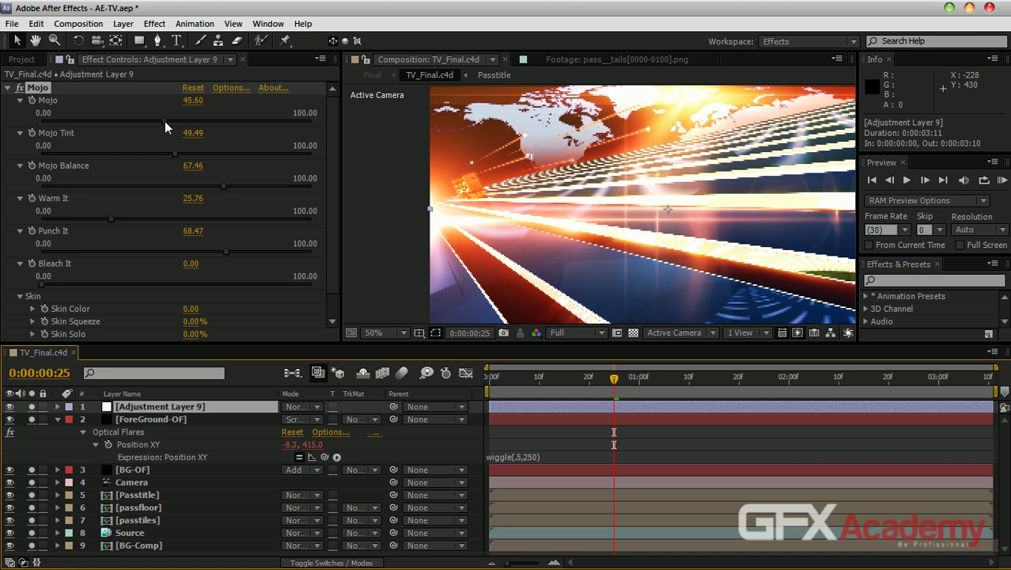
{"action": "left_click", "coordinate": [178, 121]}
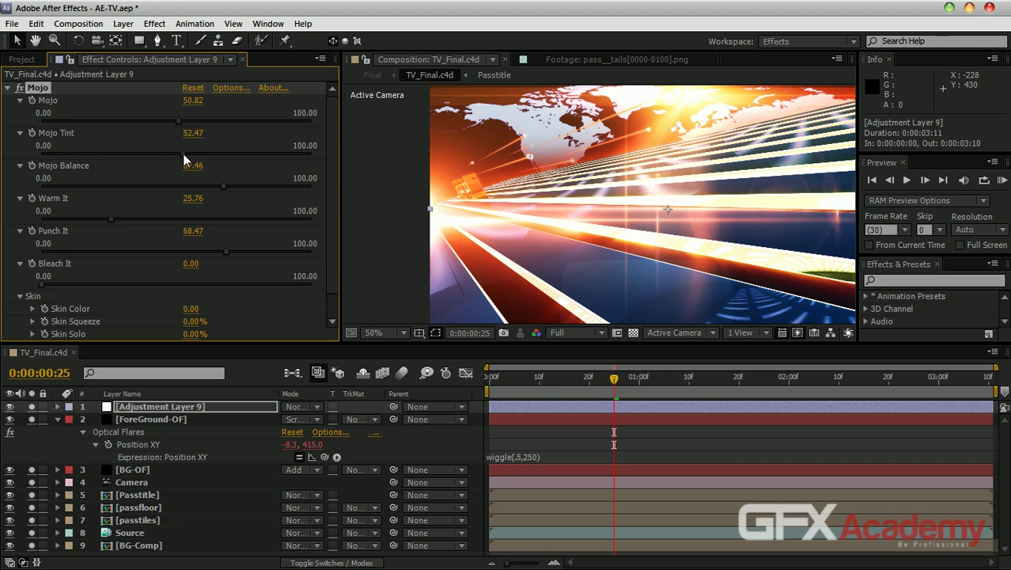
{"action": "left_click_drag", "start_coordinate": [203, 187], "coordinate": [167, 186]}
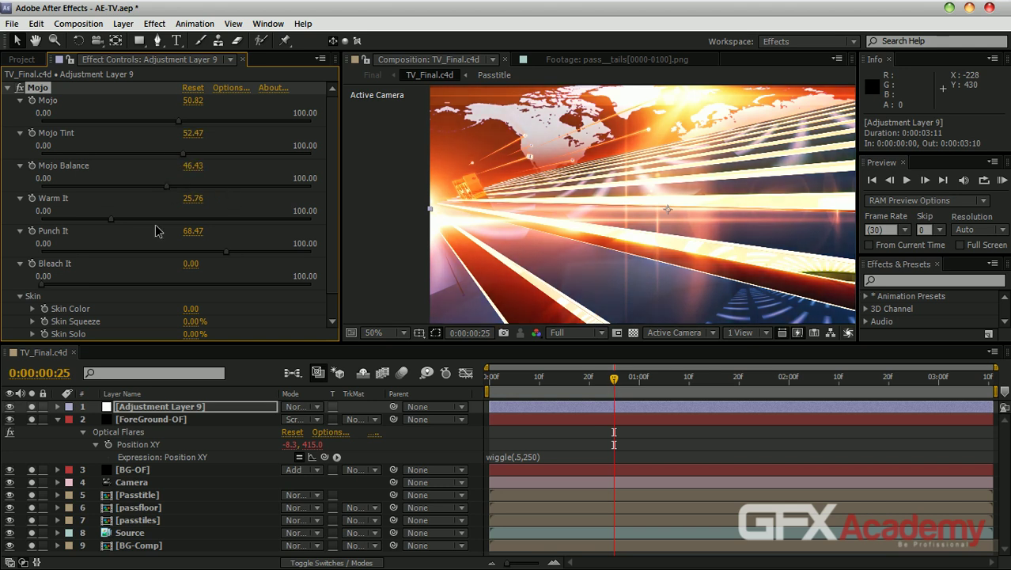
Set the Mojo effect's Warm It to 49.73, Punch It to 60.44 and Bleach It to 15.93, and check its remaining settings.
{"action": "mouse_move", "coordinate": [112, 218]}
{"action": "left_mouse_down"}
{"action": "mouse_move", "coordinate": [182, 219]}
{"action": "mouse_move", "coordinate": [130, 219]}
{"action": "left_mouse_up"}
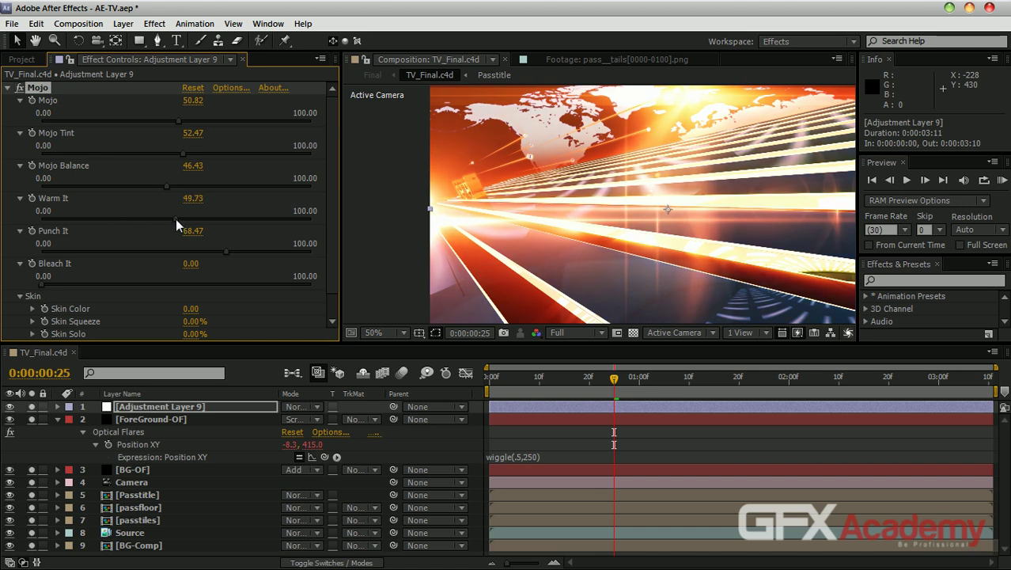
{"action": "left_click_drag", "start_coordinate": [224, 252], "coordinate": [186, 252]}
{"action": "left_click_drag", "start_coordinate": [50, 283], "coordinate": [85, 282]}
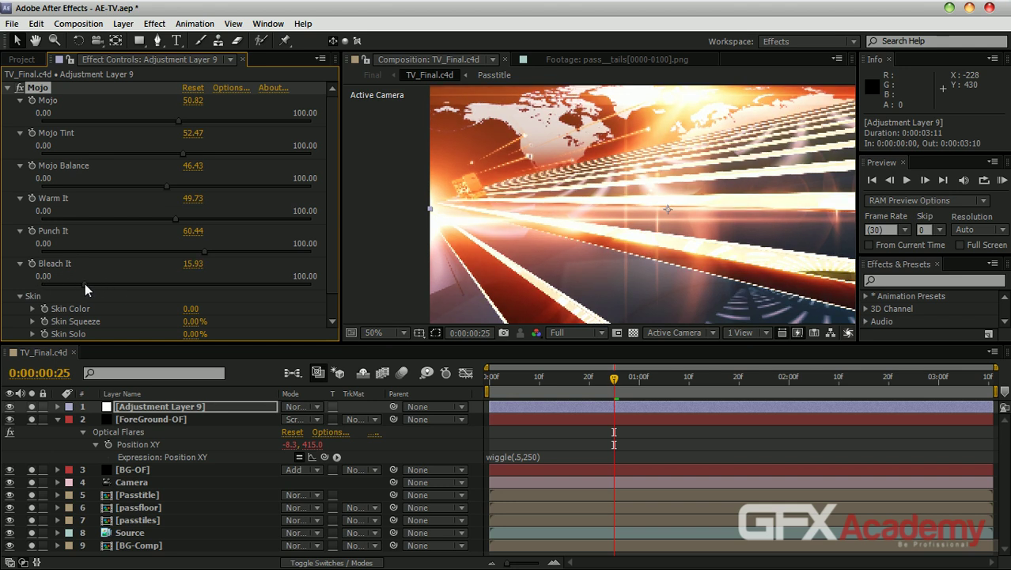
{"action": "left_click_drag", "start_coordinate": [330, 232], "coordinate": [331, 280]}
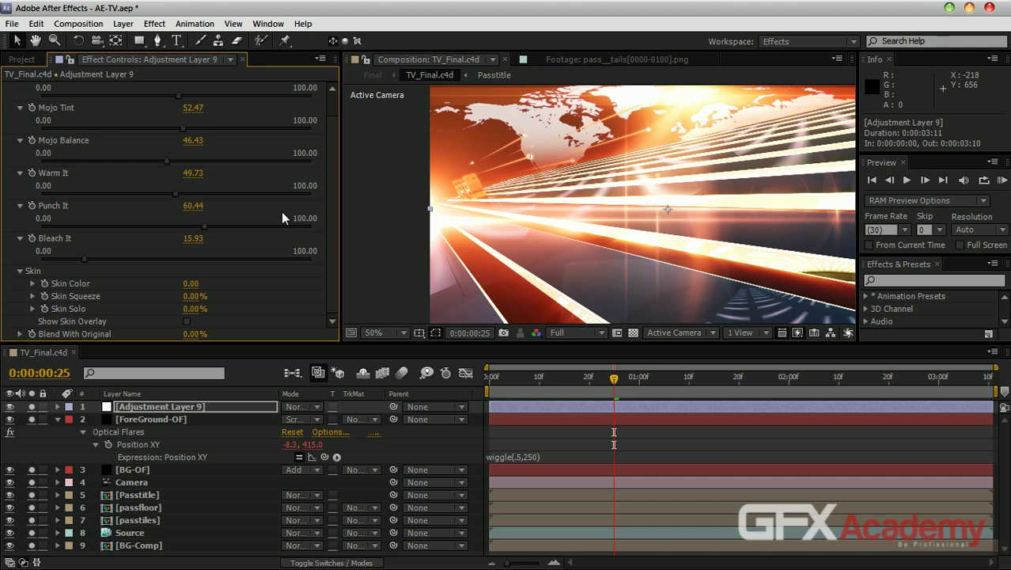
Collapse the ForeGround-OF layer's properties and turn off solo on all layers in TV_Final.c4d.
{"action": "scroll", "coordinate": [332, 215], "scroll_direction": "up", "scroll_amount": 2}
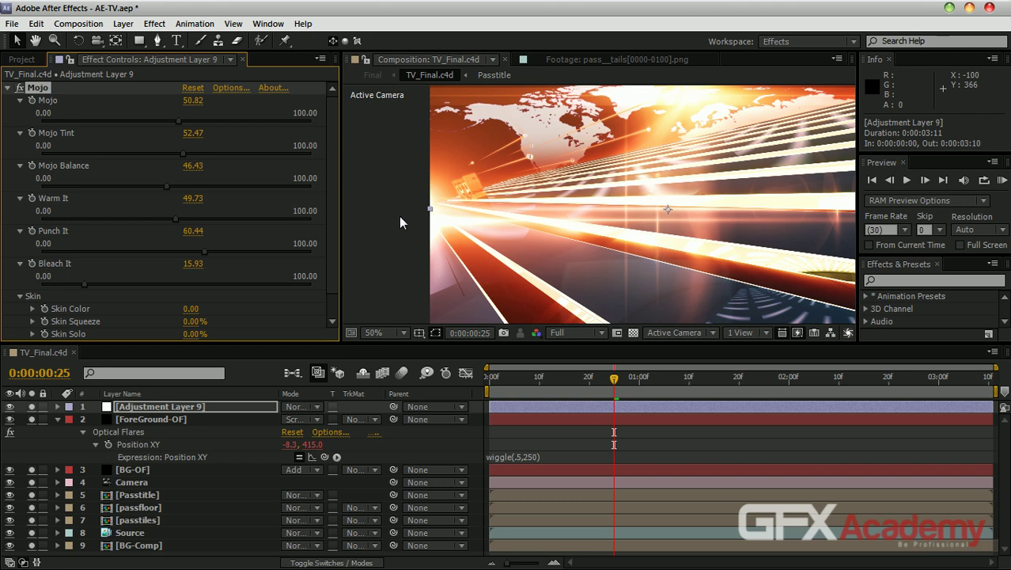
{"action": "left_click", "coordinate": [57, 419]}
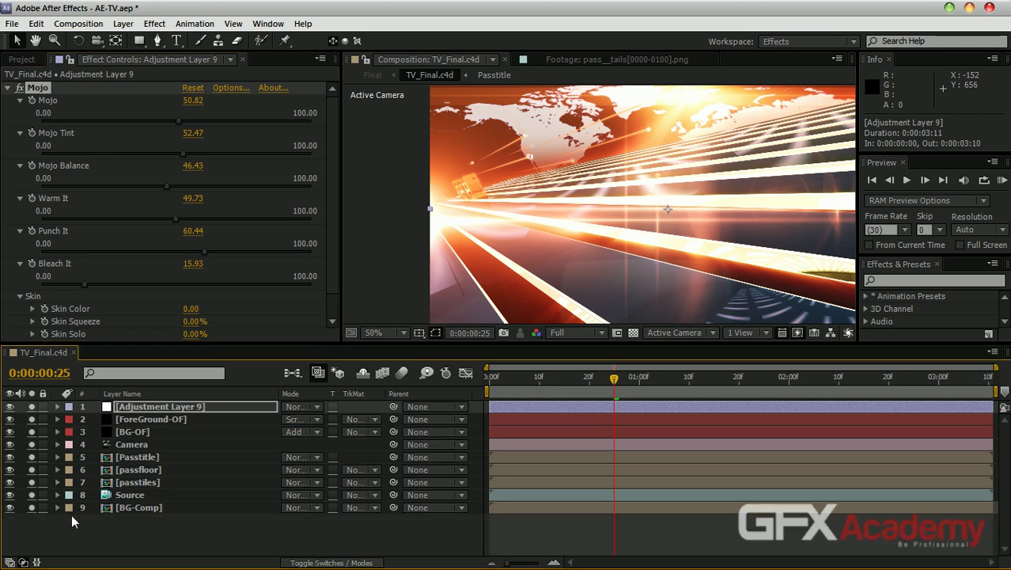
{"action": "left_click_drag", "start_coordinate": [32, 507], "coordinate": [32, 406]}
Open the Scene02 composition from the project's COMPS folder and go to 0:00:00:08.
{"action": "left_click", "coordinate": [30, 60]}
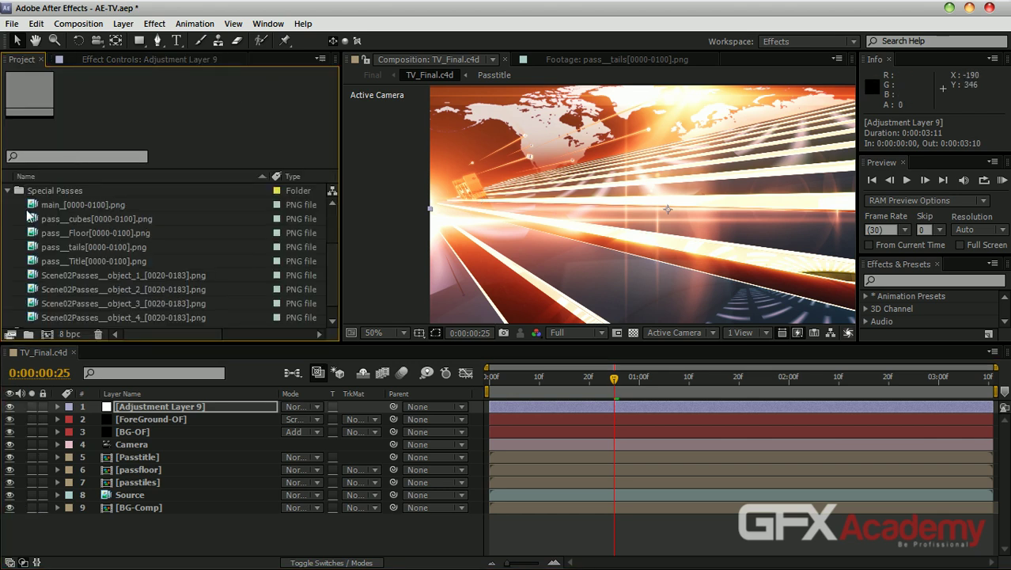
{"action": "left_click", "coordinate": [8, 190]}
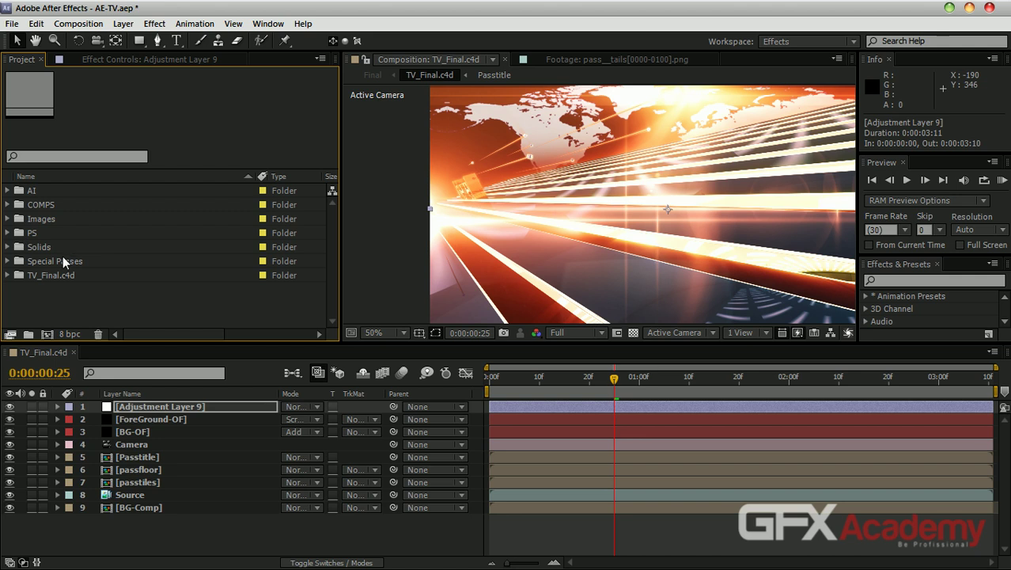
{"action": "left_click", "coordinate": [7, 205]}
{"action": "left_click", "coordinate": [73, 221]}
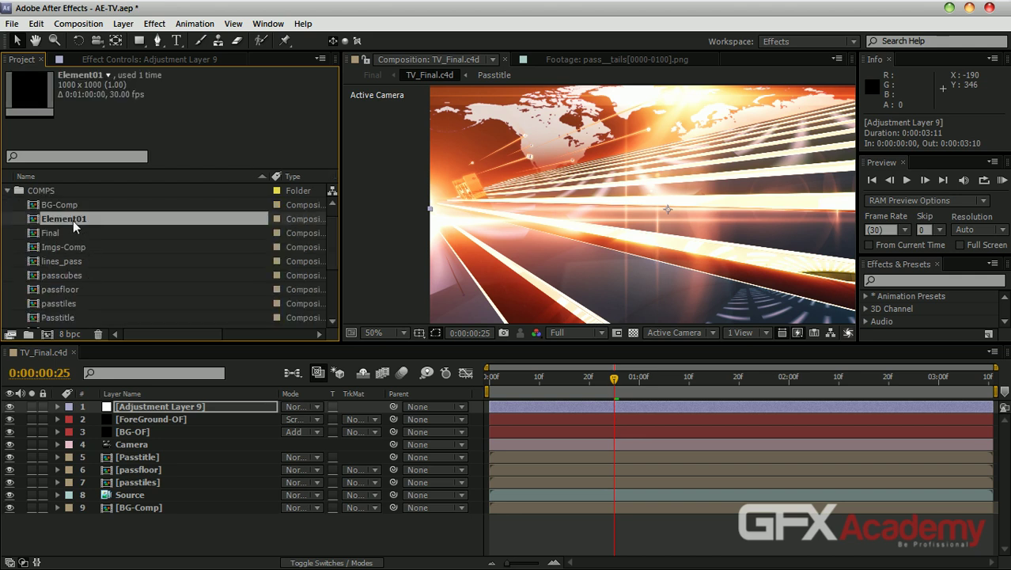
{"action": "left_click", "coordinate": [86, 234]}
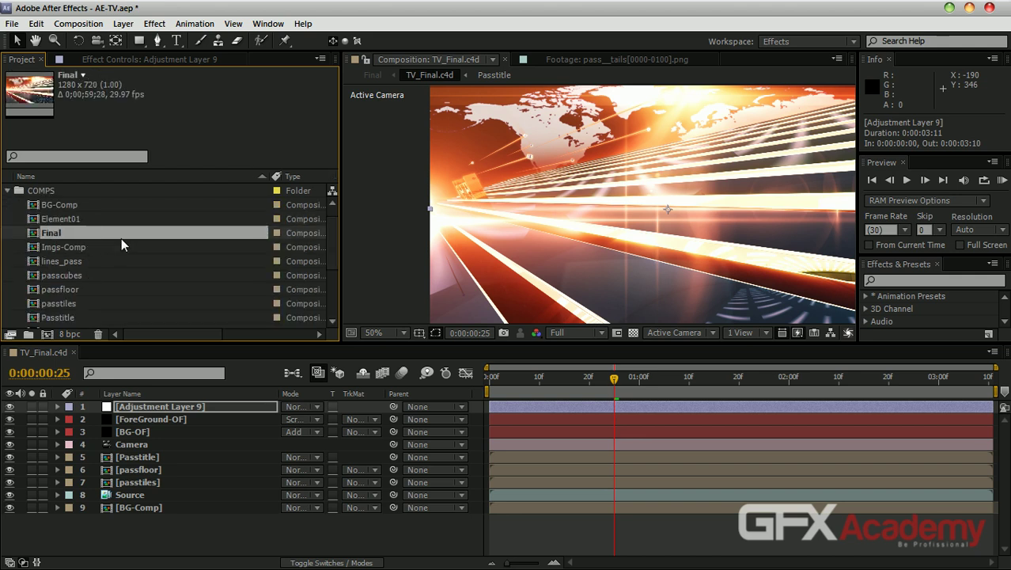
{"action": "scroll", "coordinate": [122, 239], "scroll_direction": "down", "scroll_amount": 1}
{"action": "scroll", "coordinate": [123, 239], "scroll_direction": "down", "scroll_amount": 1}
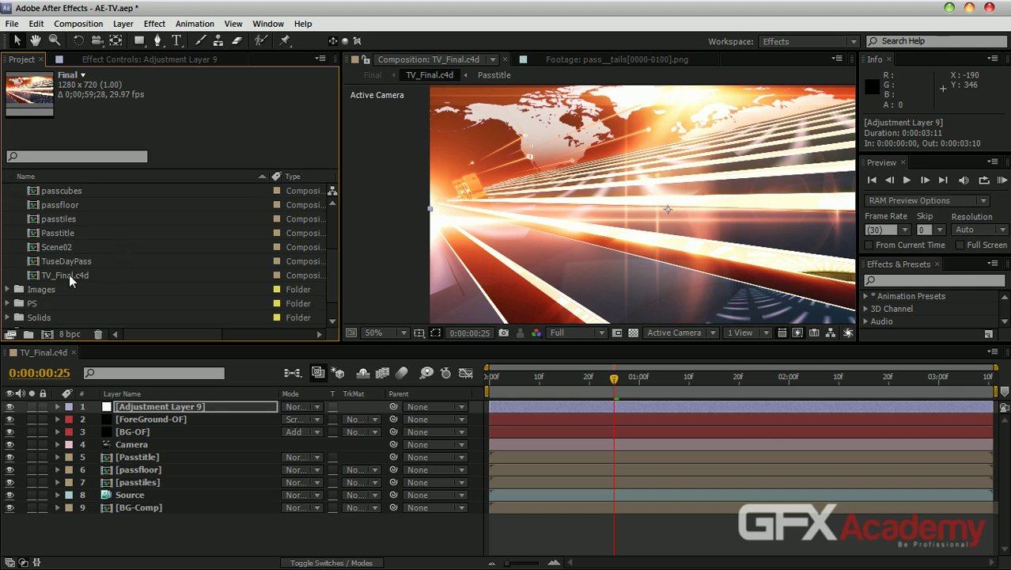
{"action": "double_click", "coordinate": [62, 248]}
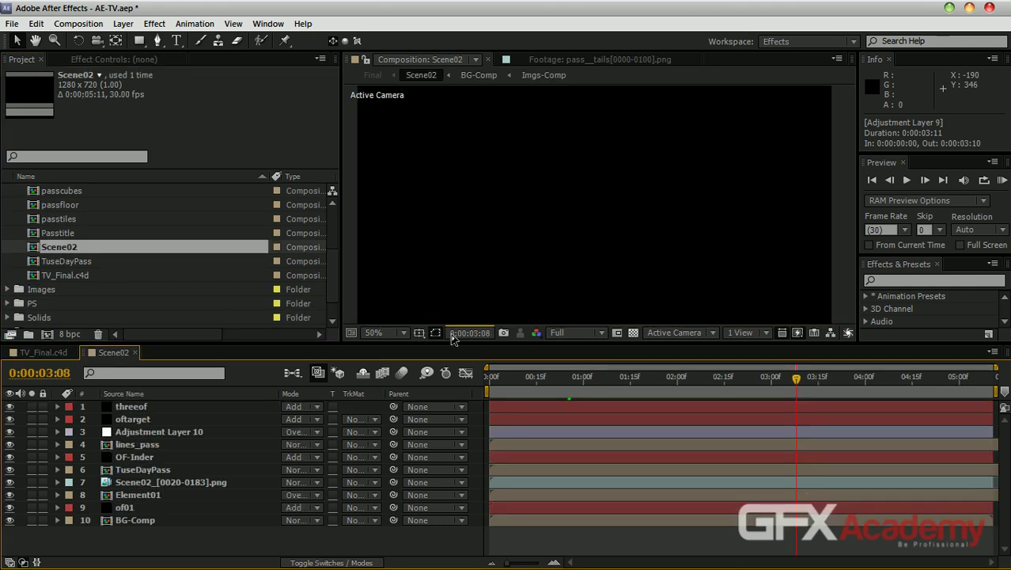
{"action": "left_click", "coordinate": [520, 376]}
{"action": "mouse_move", "coordinate": [512, 375]}
{"action": "left_mouse_down"}
{"action": "mouse_move", "coordinate": [490, 375]}
{"action": "mouse_move", "coordinate": [513, 375]}
{"action": "left_mouse_up"}
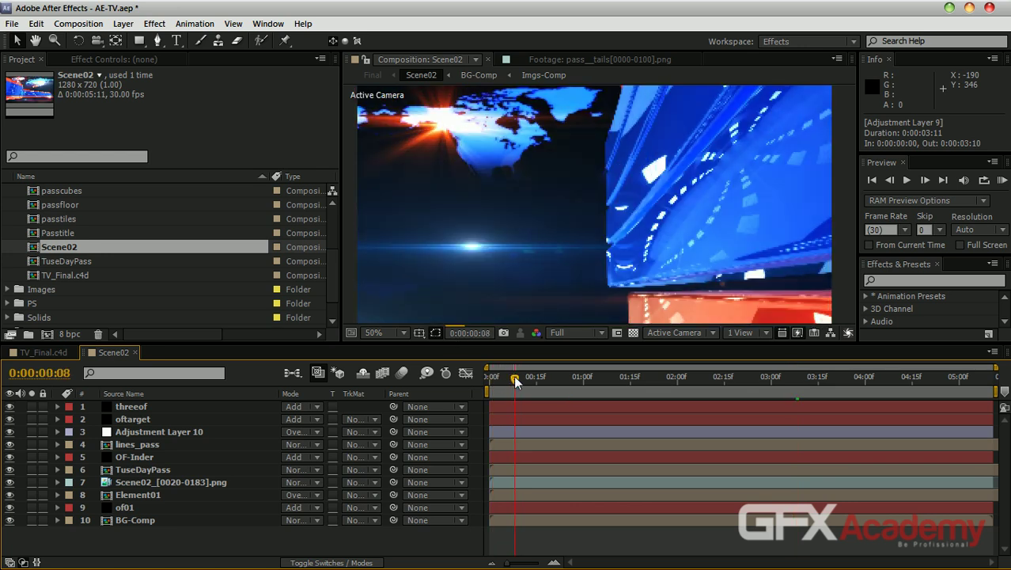
Solo the BG-Comp and of01 layers to view the background with its orange flare.
{"action": "left_click", "coordinate": [31, 521]}
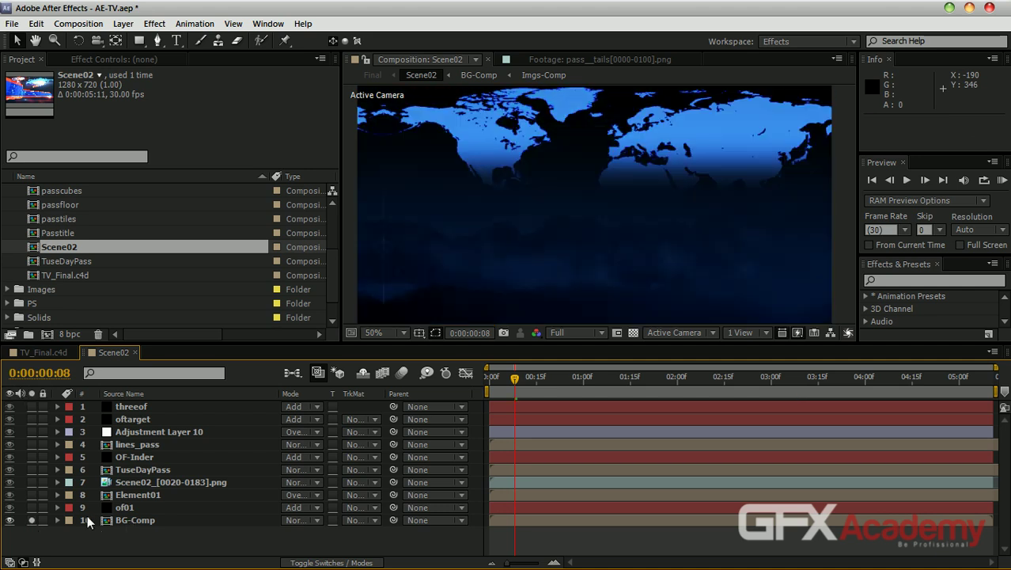
{"action": "left_click", "coordinate": [32, 507]}
{"action": "left_click", "coordinate": [132, 508]}
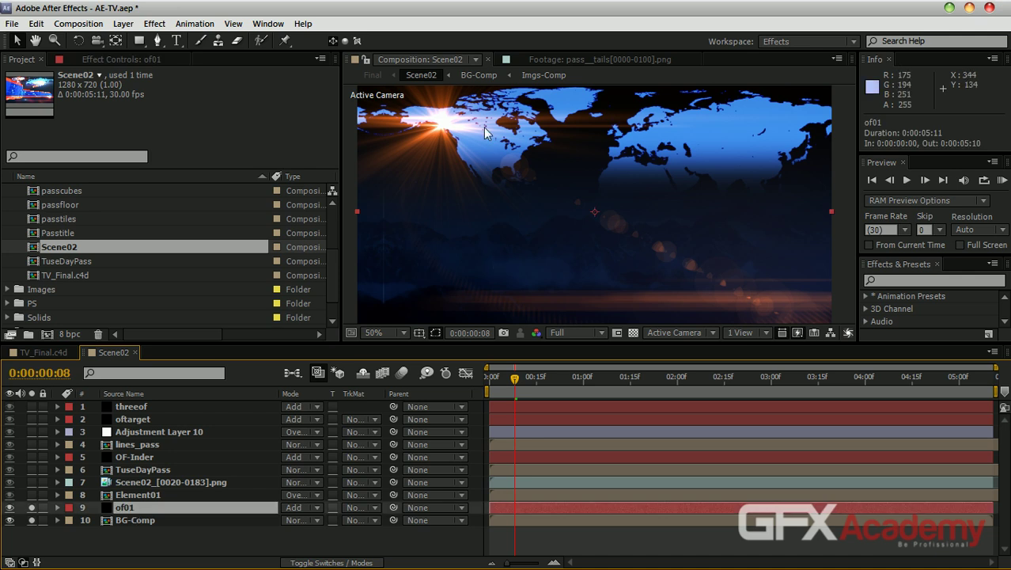
Inspect the Element01 precomp's animation up to 0:00:07:28, and close it to return to Scene02.
{"action": "double_click", "coordinate": [138, 495]}
{"action": "left_click_drag", "start_coordinate": [507, 379], "coordinate": [555, 377]}
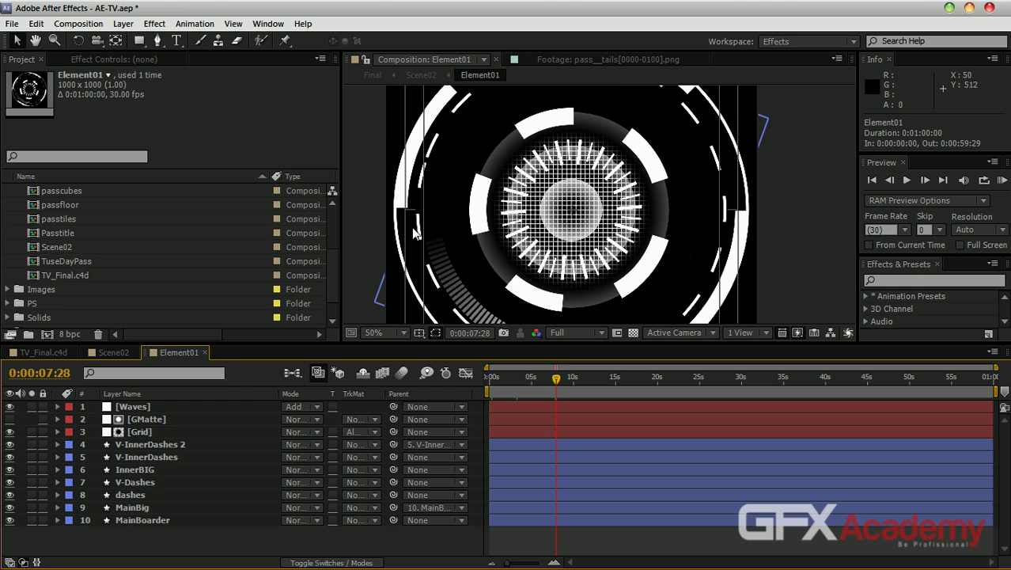
{"action": "left_click", "coordinate": [205, 353]}
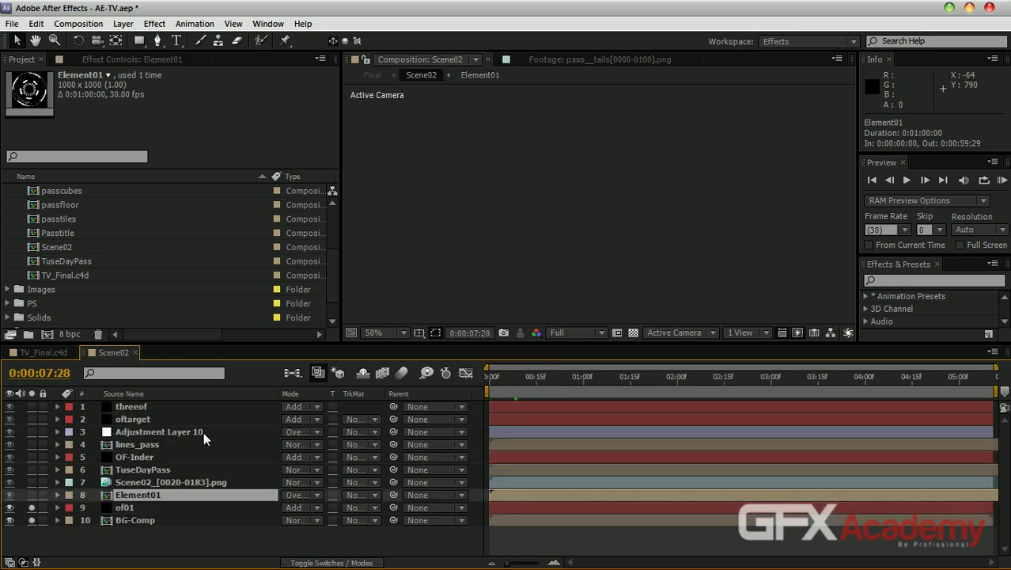
Solo the Element01 layer as well and go to 0:00:00:10 to view it over the map.
{"action": "left_click", "coordinate": [32, 494]}
{"action": "scroll", "coordinate": [587, 229], "scroll_direction": "down", "scroll_amount": 2}
{"action": "scroll", "coordinate": [587, 229], "scroll_direction": "up", "scroll_amount": 1}
{"action": "scroll", "coordinate": [588, 230], "scroll_direction": "up", "scroll_amount": 2}
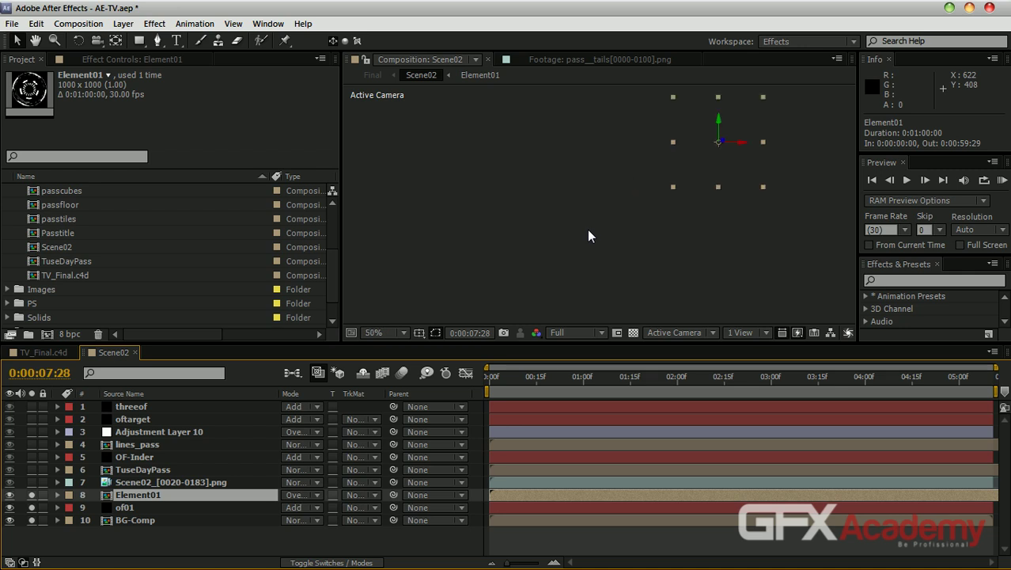
{"action": "left_click", "coordinate": [504, 377]}
{"action": "left_click_drag", "start_coordinate": [497, 376], "coordinate": [520, 377]}
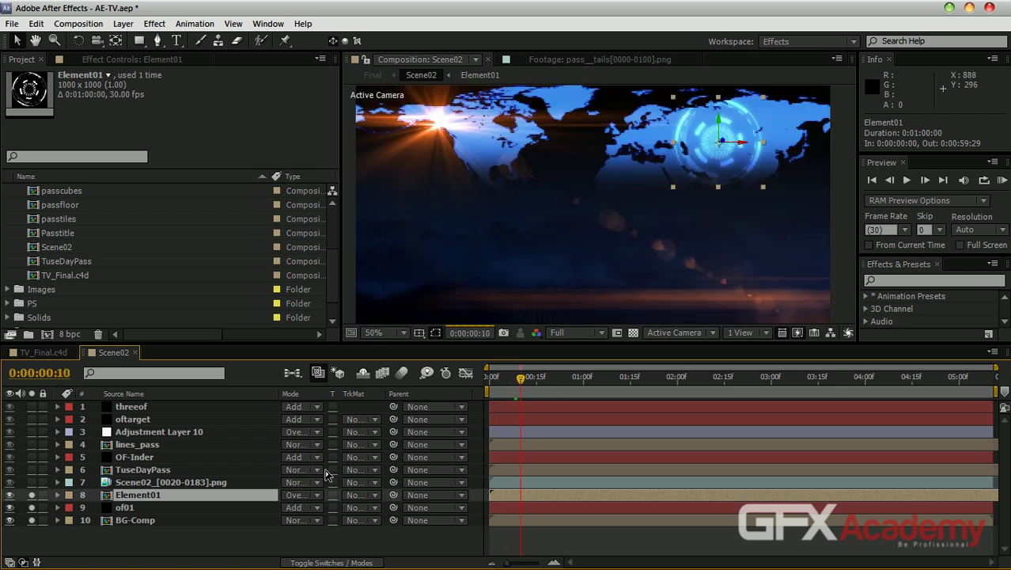
Solo the Scene02_[0020-0183].png layer and preview the render's motion, ending at 0:00:00:19.
{"action": "left_click", "coordinate": [187, 481]}
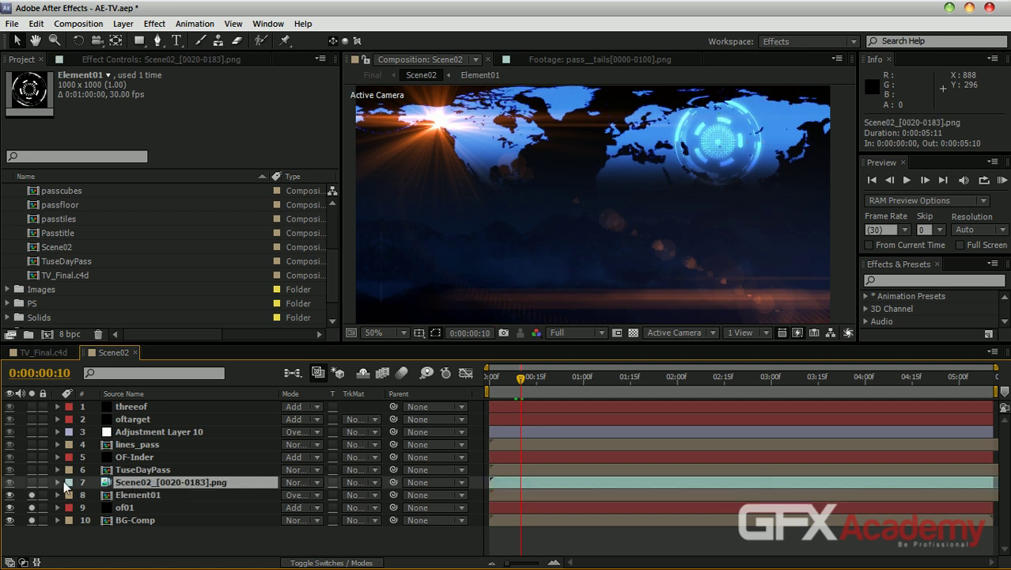
{"action": "left_click", "coordinate": [31, 482]}
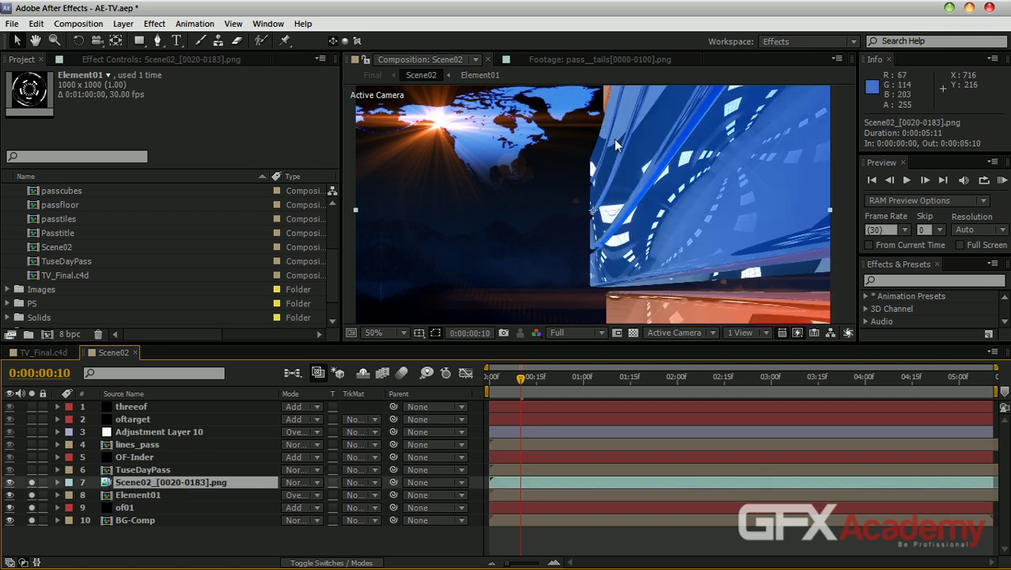
{"action": "key", "text": "Page_Down"}
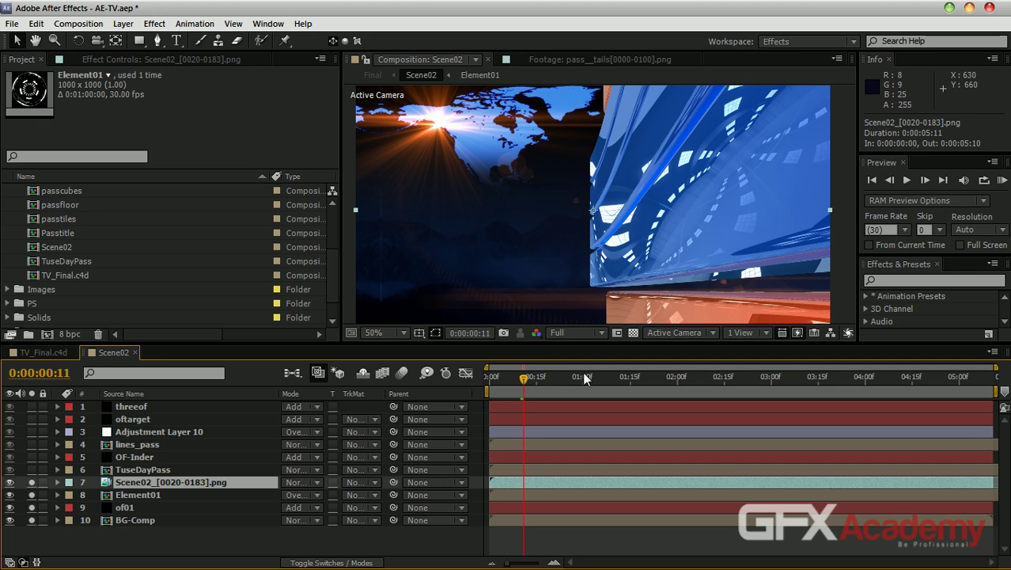
{"action": "left_click_drag", "start_coordinate": [595, 372], "coordinate": [554, 377]}
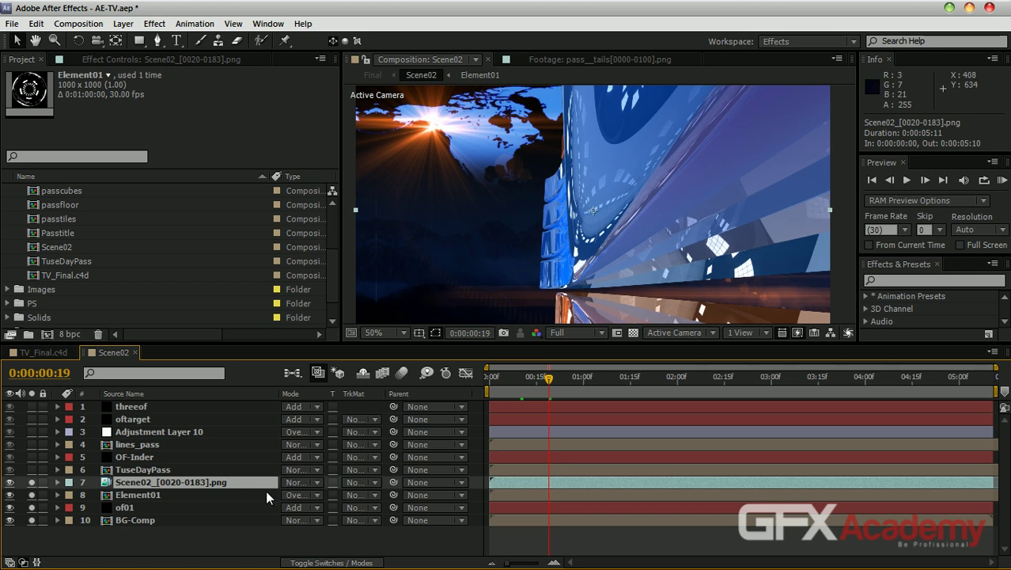
Examine the of01 layer's Optical Flares settings, including Foreground Layers, and the Element01 layer's Glow settings.
{"action": "left_click", "coordinate": [141, 468]}
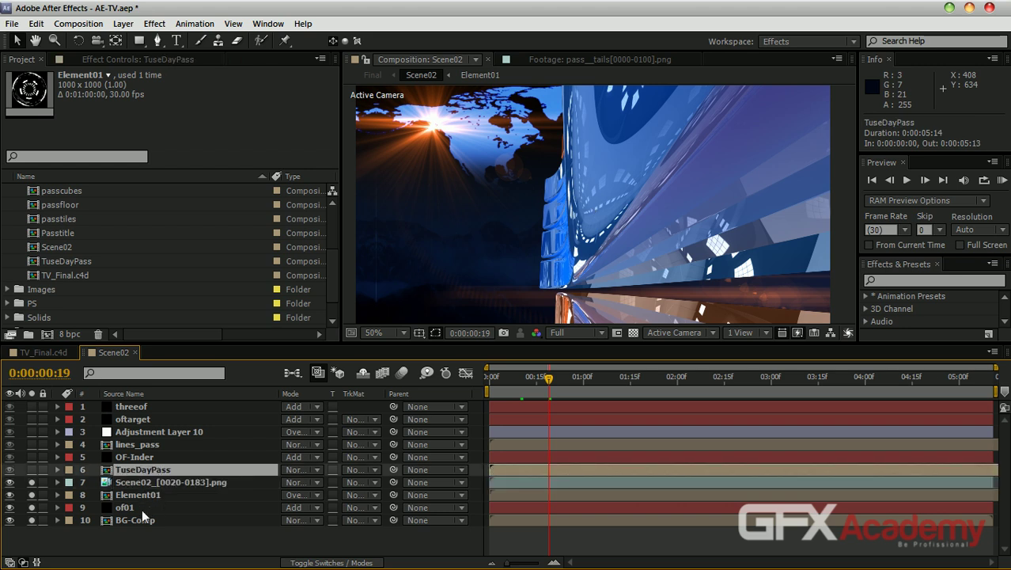
{"action": "left_click", "coordinate": [141, 507]}
{"action": "left_click", "coordinate": [106, 57]}
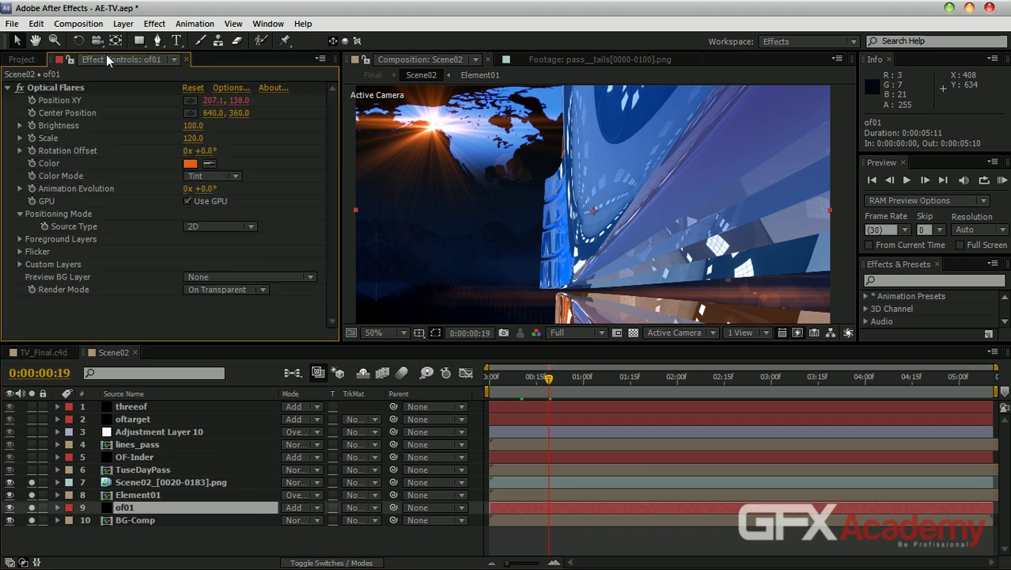
{"action": "left_click", "coordinate": [19, 239]}
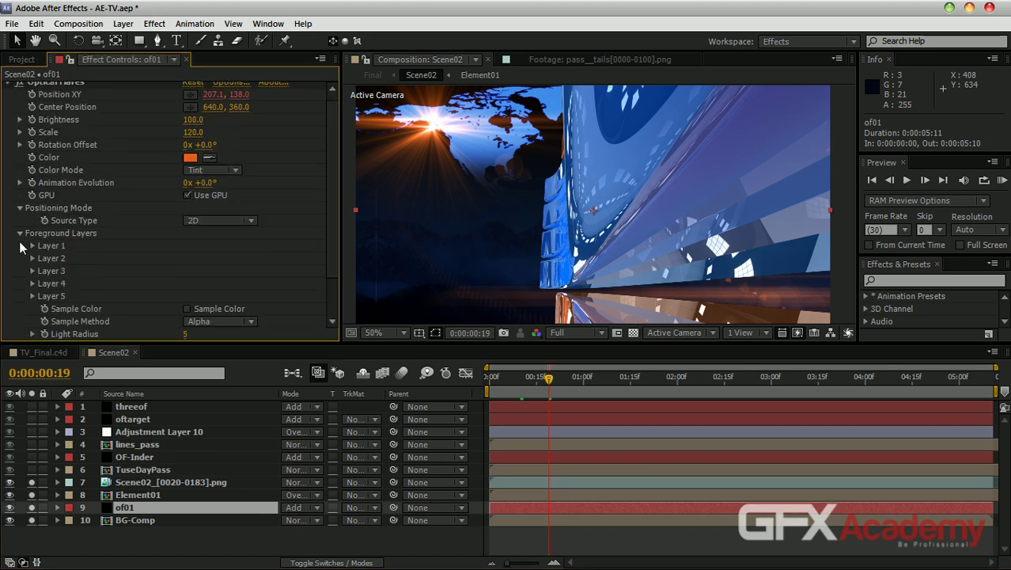
{"action": "left_click", "coordinate": [32, 245]}
{"action": "left_click", "coordinate": [31, 245]}
{"action": "left_click", "coordinate": [147, 495]}
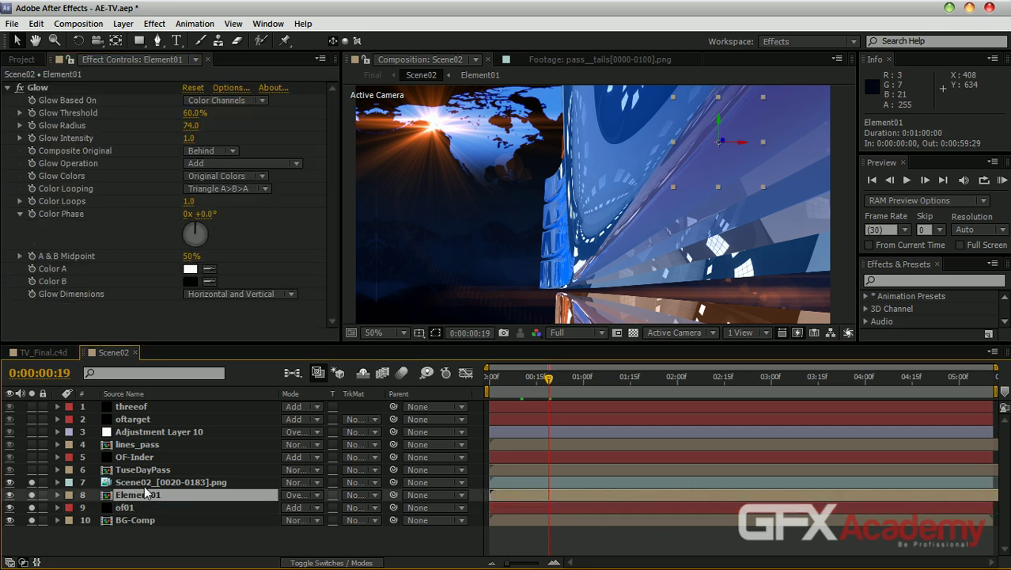
{"action": "left_click", "coordinate": [144, 483]}
Inspect the TuseDayPass precomp up to 0:00:03:02, close it, and solo its layer in Scene02.
{"action": "double_click", "coordinate": [144, 470]}
{"action": "left_click_drag", "start_coordinate": [492, 379], "coordinate": [772, 376]}
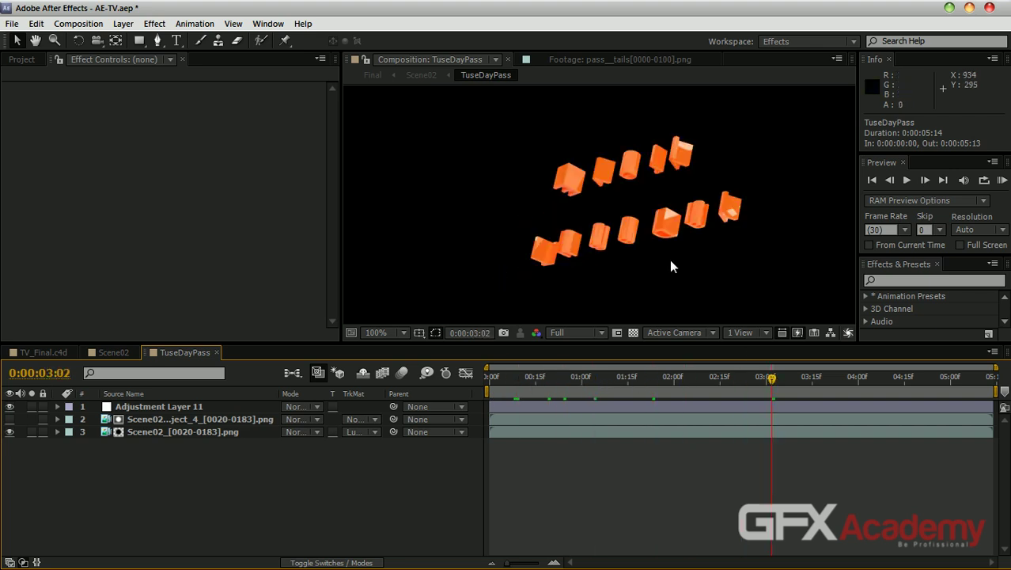
{"action": "scroll", "coordinate": [669, 259], "scroll_direction": "down", "scroll_amount": 2}
{"action": "left_click", "coordinate": [216, 352]}
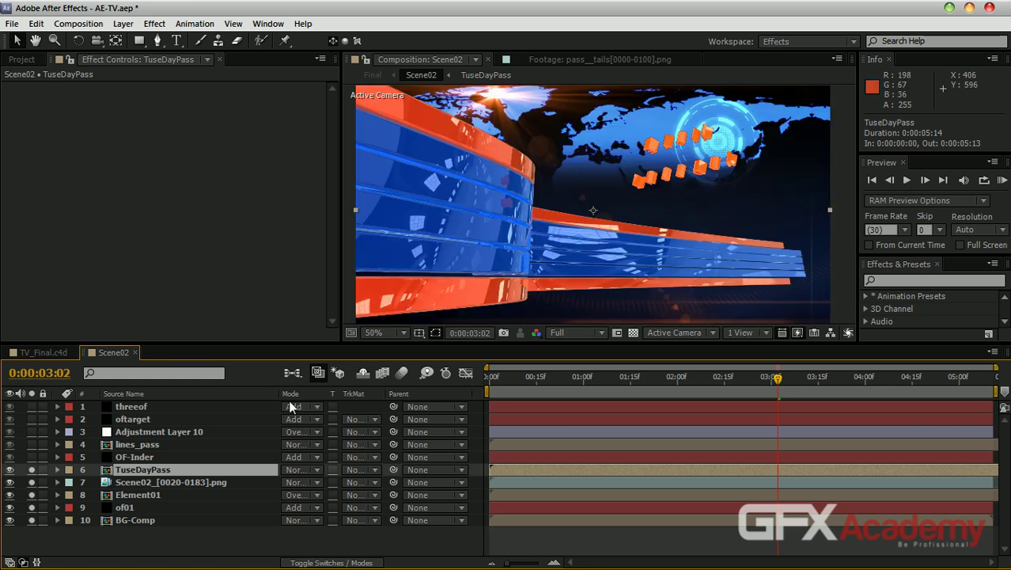
Solo the OF-Inder flare and the lines_pass layer, comparing the composite with and without lines_pass.
{"action": "left_click", "coordinate": [150, 456]}
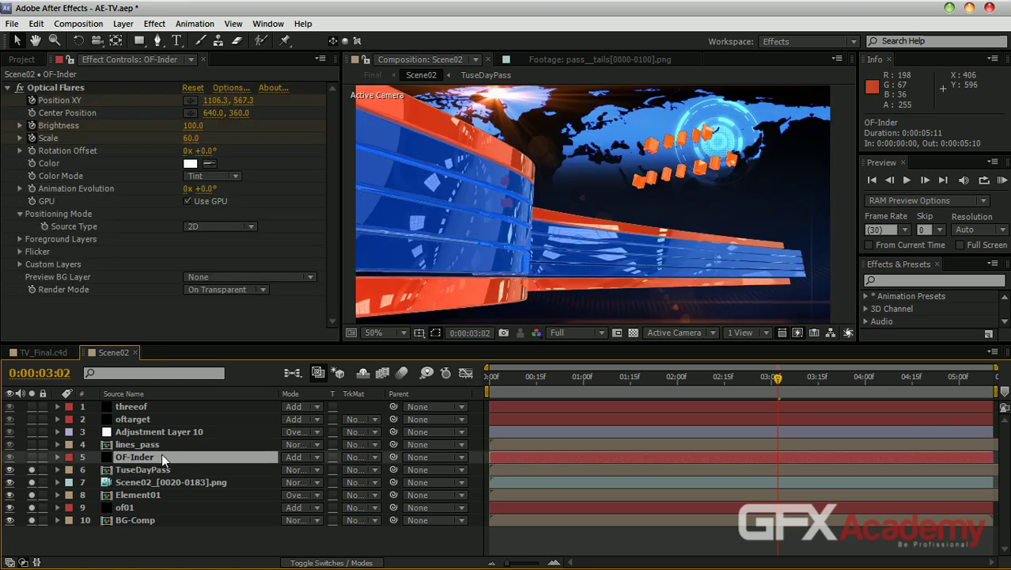
{"action": "left_click", "coordinate": [31, 457]}
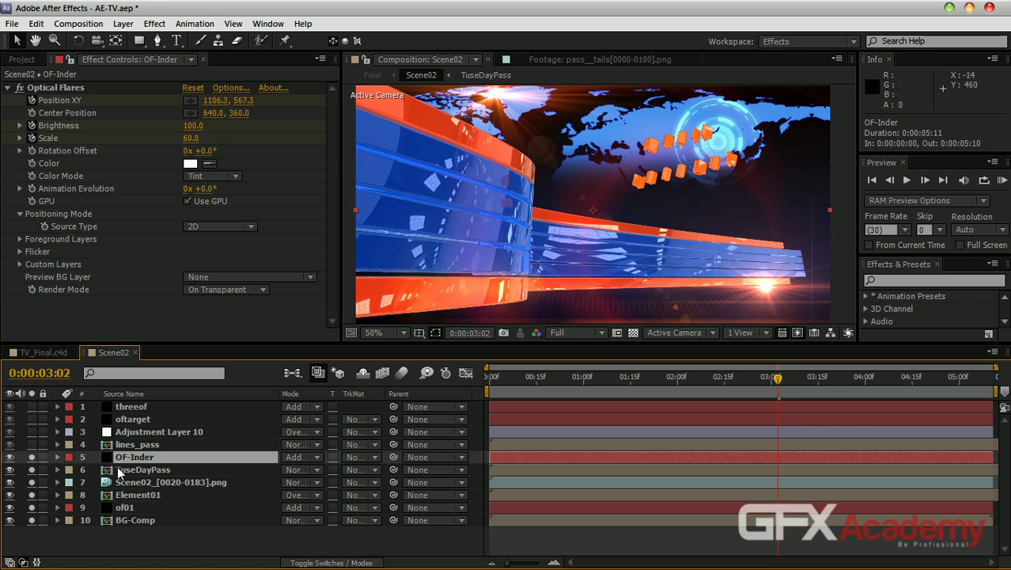
{"action": "left_click", "coordinate": [136, 445]}
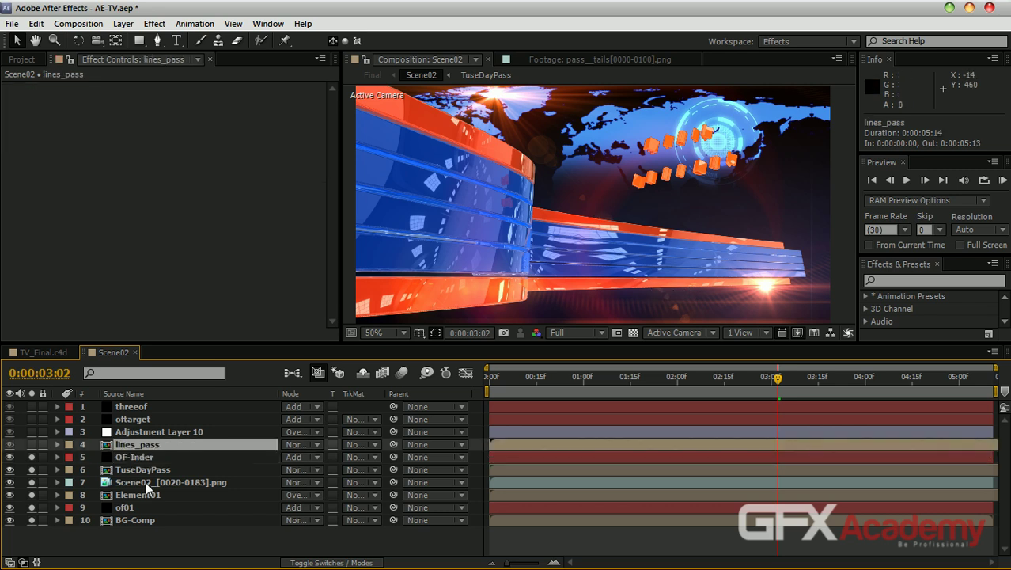
{"action": "left_click", "coordinate": [32, 448]}
{"action": "left_click", "coordinate": [32, 448]}
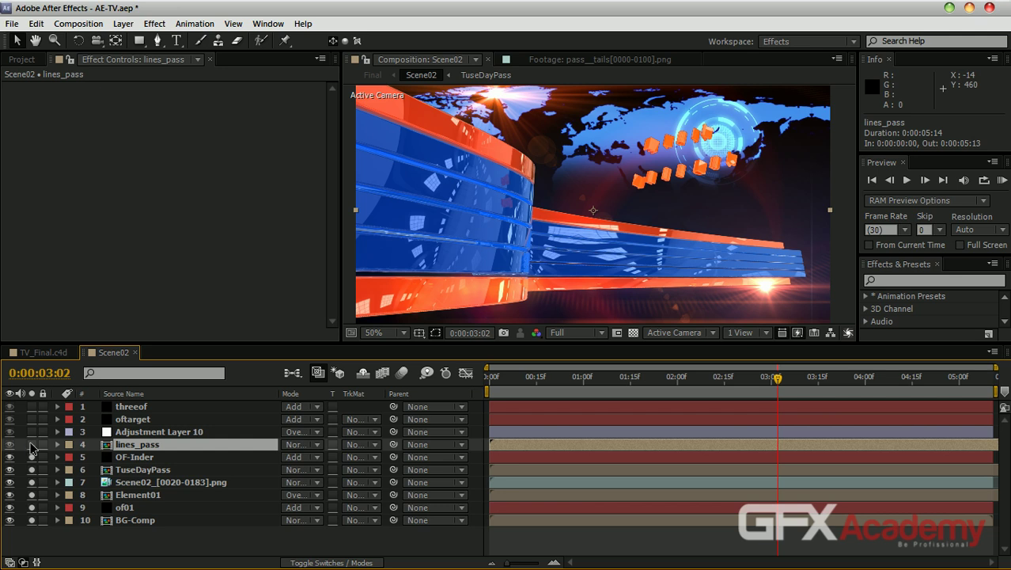
{"action": "left_click", "coordinate": [31, 448]}
Inspect the lines_pass precomp up to 0:00:02:24, and close it to return to Scene02.
{"action": "double_click", "coordinate": [106, 446]}
{"action": "left_click_drag", "start_coordinate": [502, 384], "coordinate": [747, 382]}
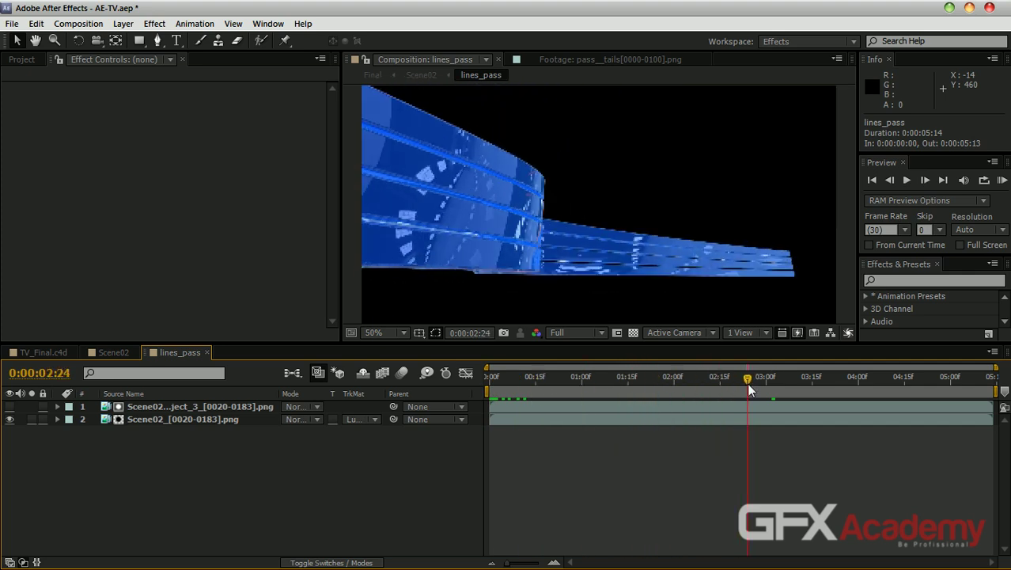
{"action": "left_click", "coordinate": [208, 352]}
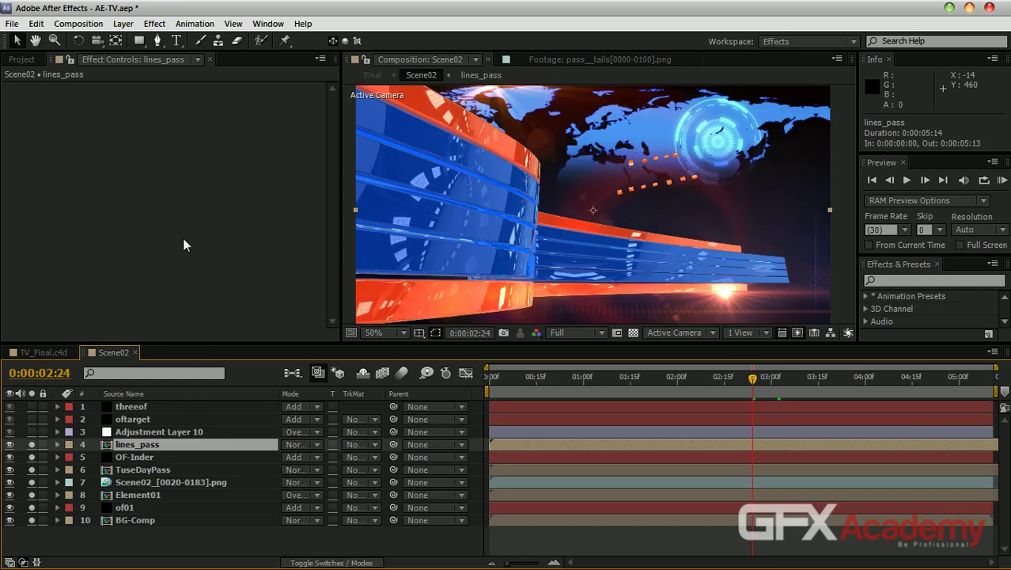
Solo Adjustment Layer 10 and compare the composite with and without its Fast Blur effect.
{"action": "left_click", "coordinate": [159, 433]}
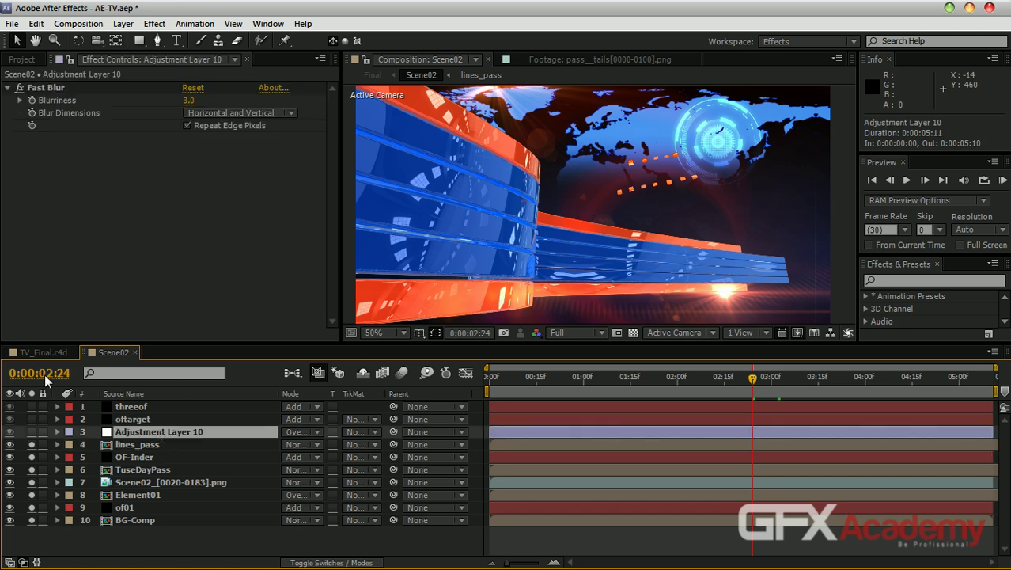
{"action": "left_click", "coordinate": [32, 431]}
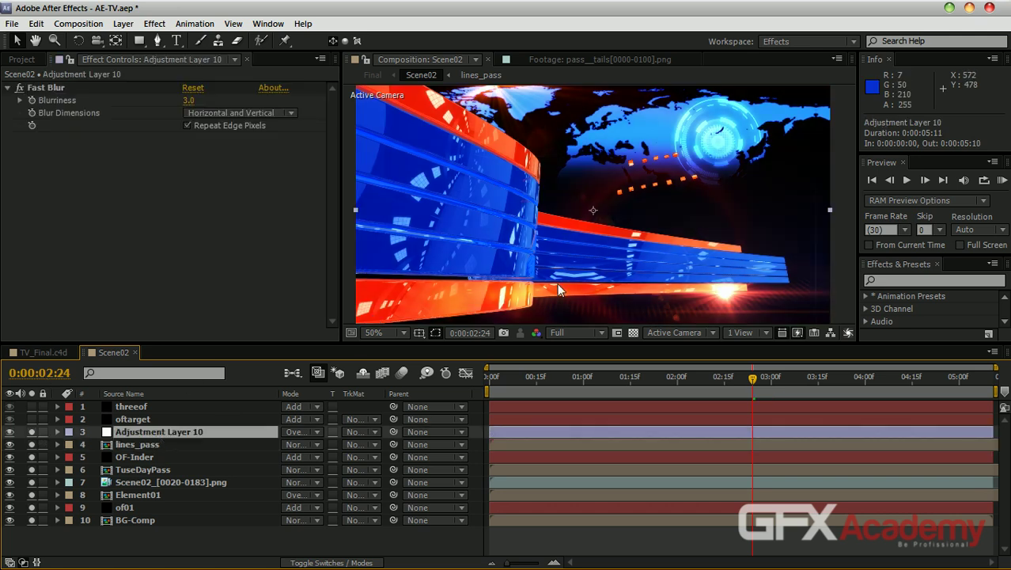
{"action": "left_click", "coordinate": [19, 87]}
{"action": "left_click", "coordinate": [19, 88]}
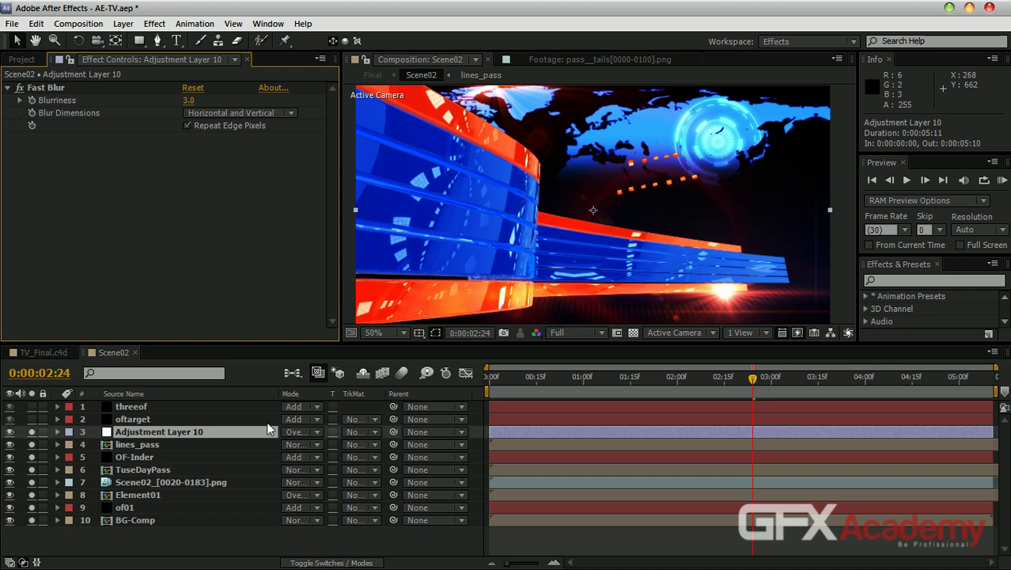
Solo the oftarget and threeof flare layers in Scene02, and inspect the threeof flare near the start up to 0:00:00:06.
{"action": "left_click", "coordinate": [131, 420]}
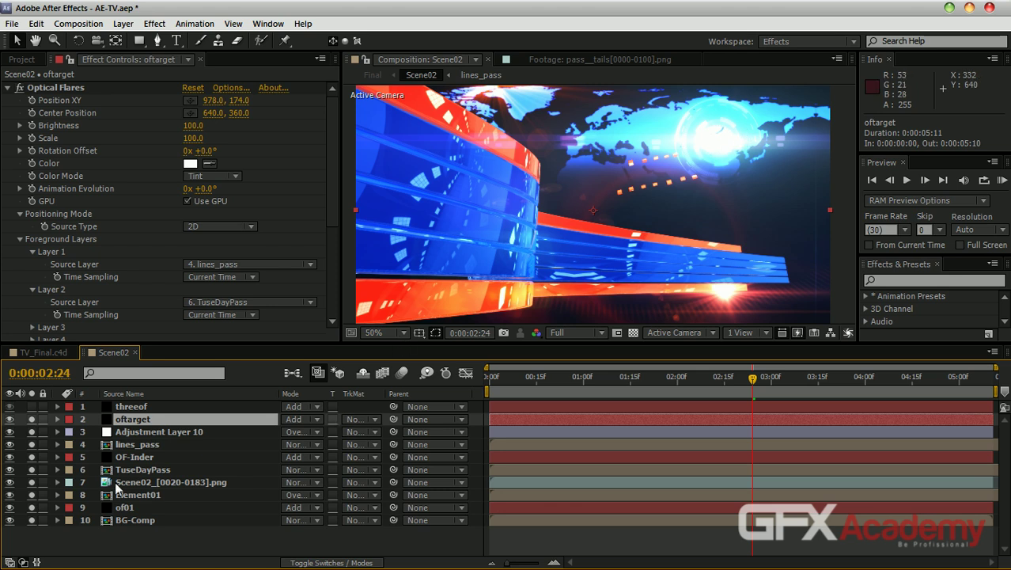
{"action": "left_click", "coordinate": [126, 407]}
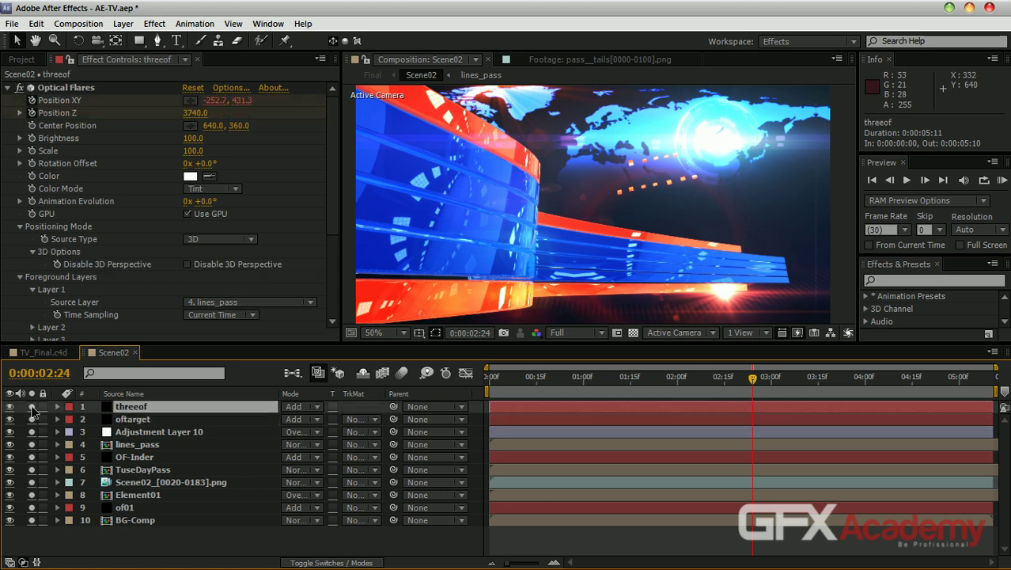
{"action": "left_click", "coordinate": [500, 378]}
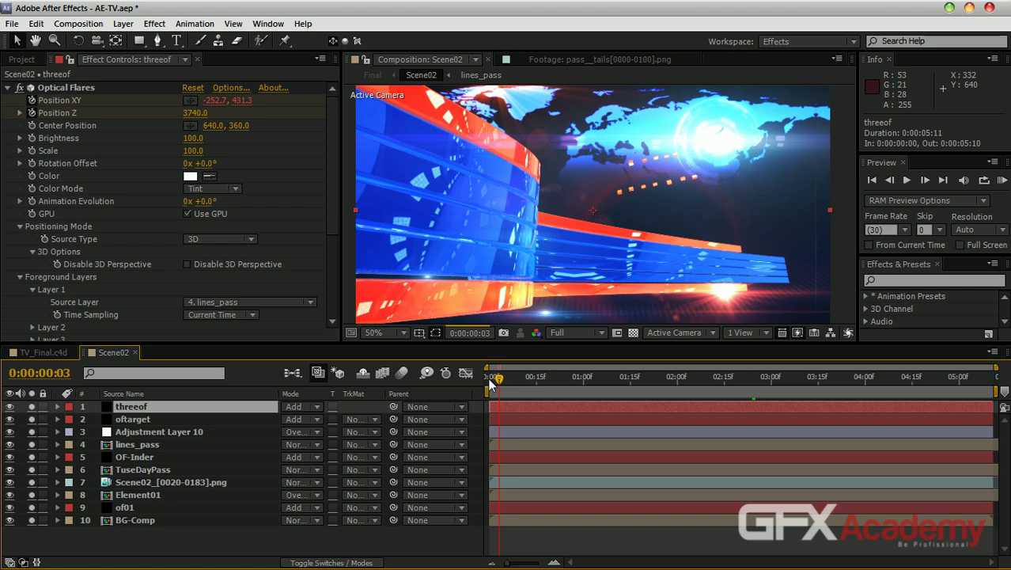
{"action": "left_click", "coordinate": [495, 380]}
{"action": "left_click_drag", "start_coordinate": [496, 381], "coordinate": [508, 379]}
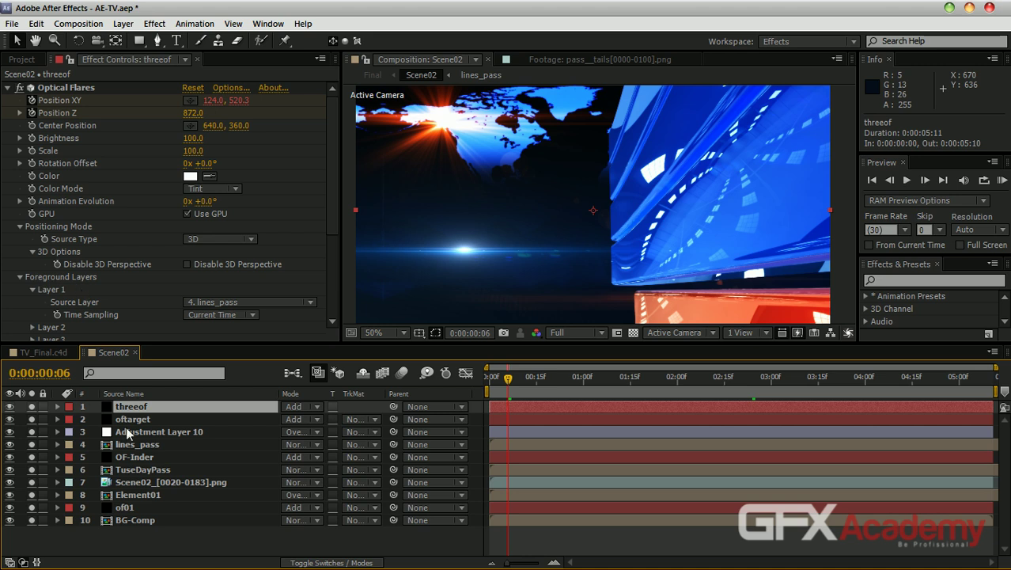
Examine the threeof flare's foreground Layer 1 time sampling and source layer options, and preview the composite up to 0:00:00:29.
{"action": "left_click", "coordinate": [235, 314]}
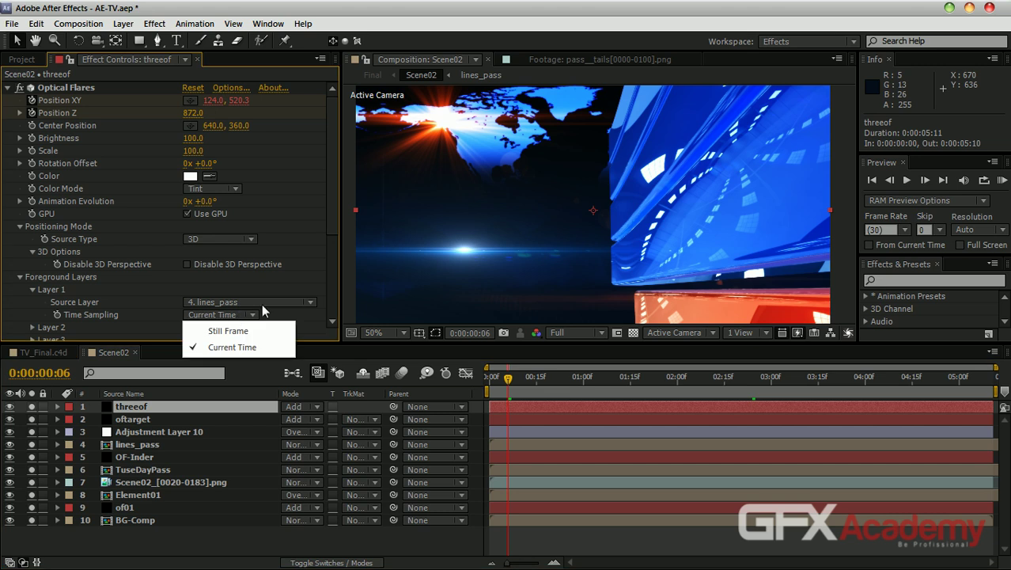
{"action": "left_click", "coordinate": [262, 303]}
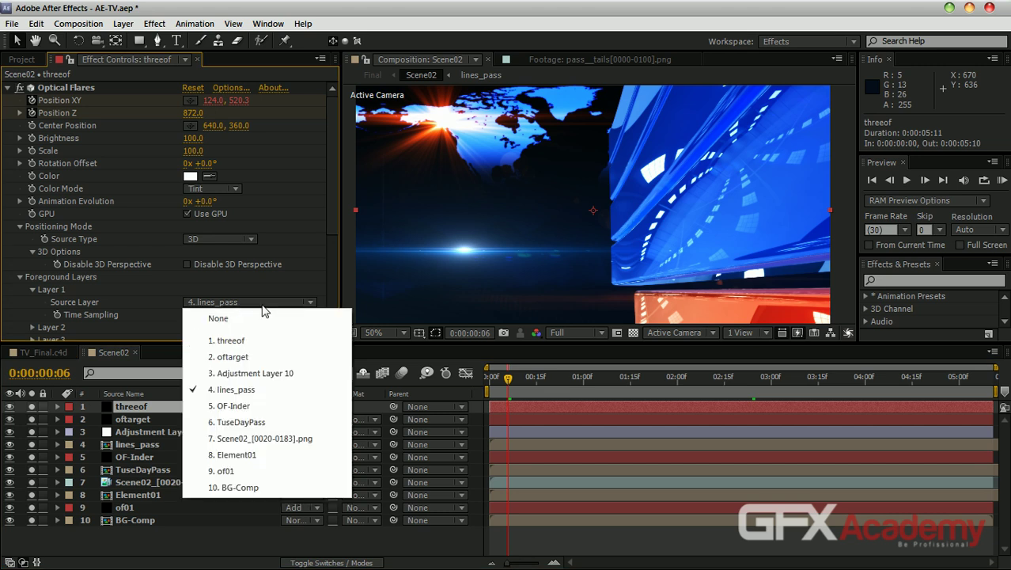
{"action": "left_click", "coordinate": [512, 379]}
{"action": "left_click_drag", "start_coordinate": [523, 379], "coordinate": [581, 379]}
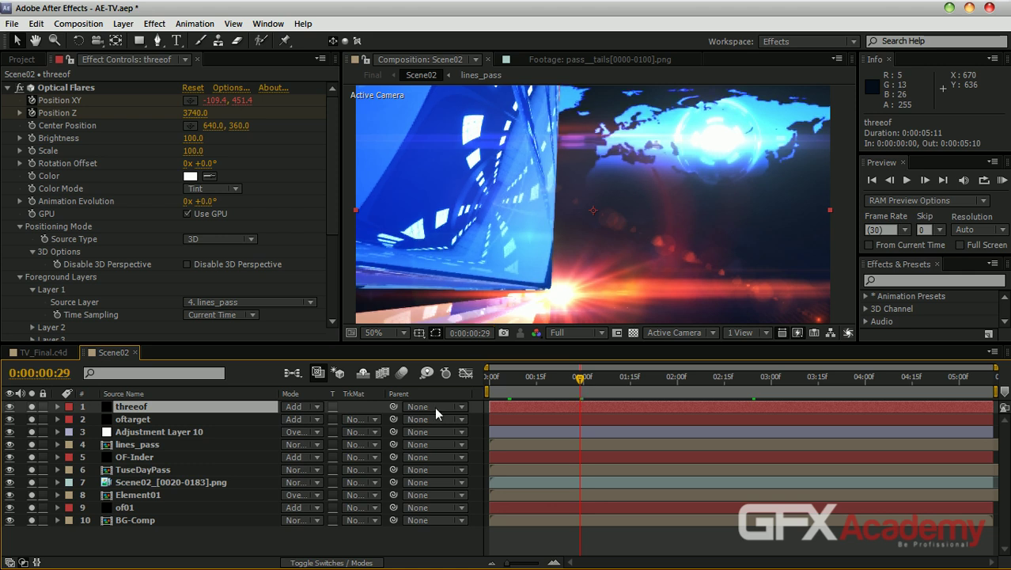
Open the Final composition from the project's COMPS folder and enlarge the viewer area above the timeline.
{"action": "left_click", "coordinate": [28, 59]}
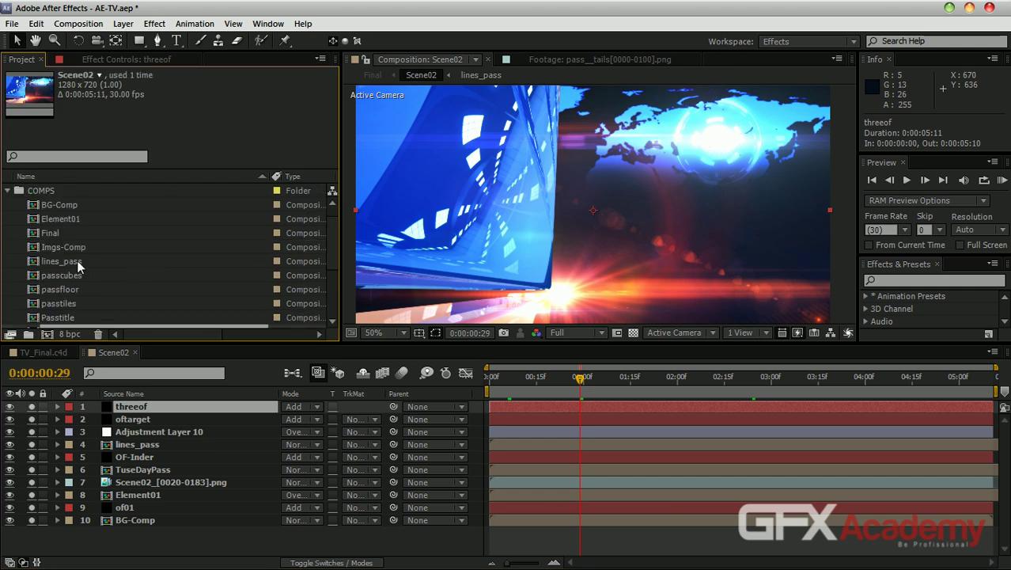
{"action": "double_click", "coordinate": [53, 233]}
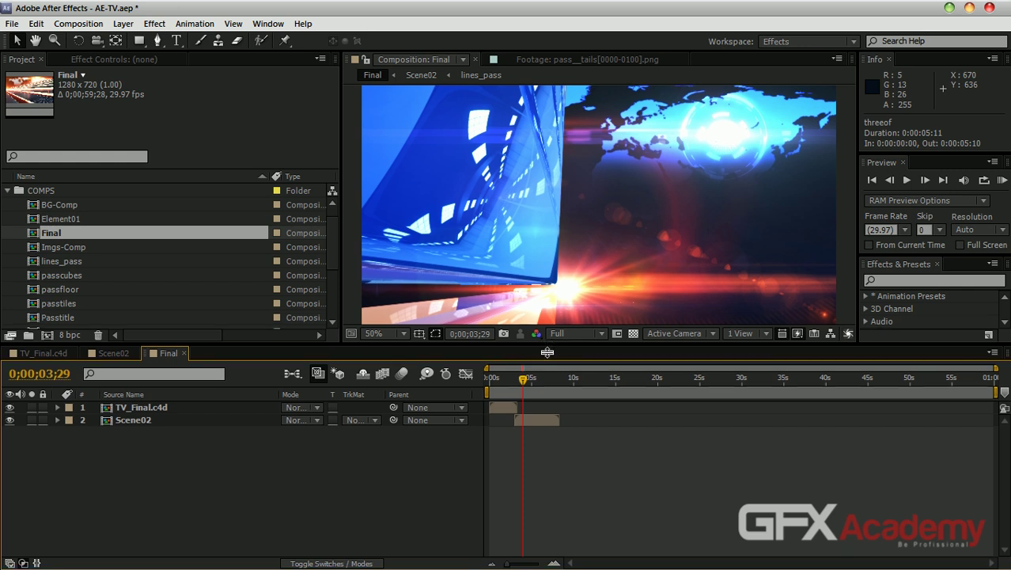
{"action": "left_click_drag", "start_coordinate": [545, 345], "coordinate": [545, 369]}
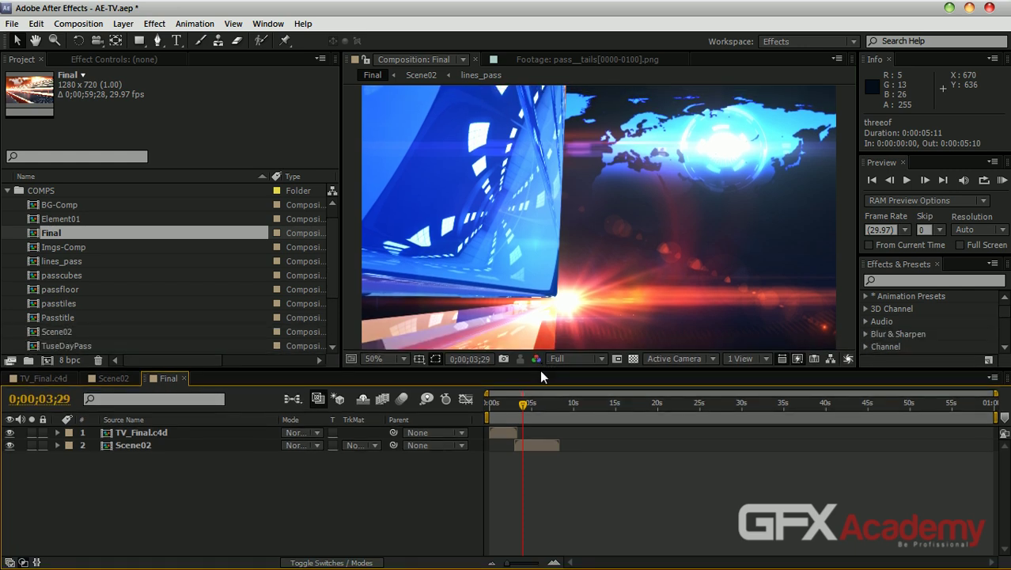